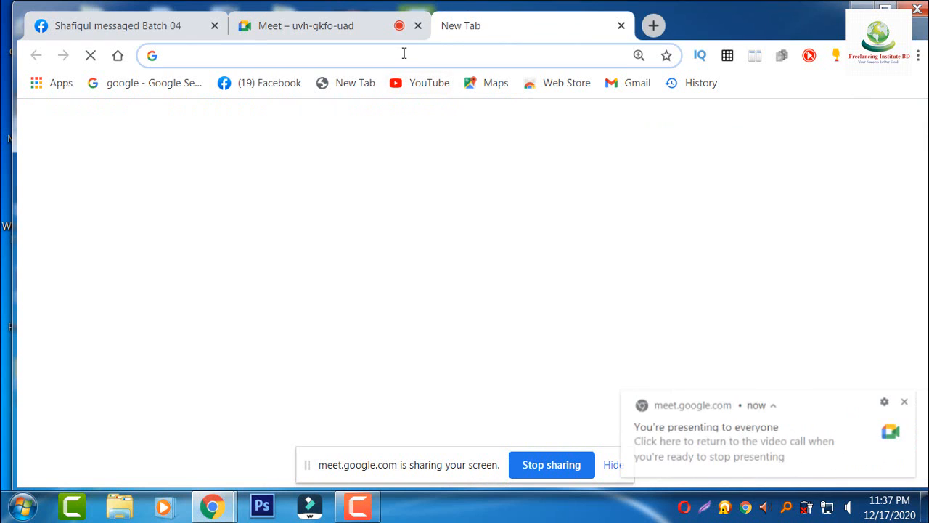
Step: Open Canva through a web search for "canva login" and bring up the custom size options for a new design
{"action": "type", "text": "can"}
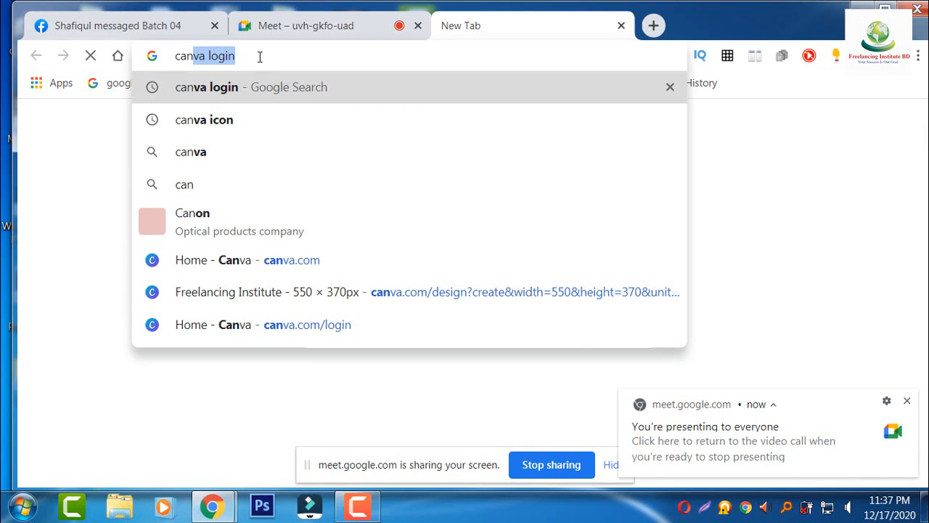
{"action": "left_click", "coordinate": [234, 94]}
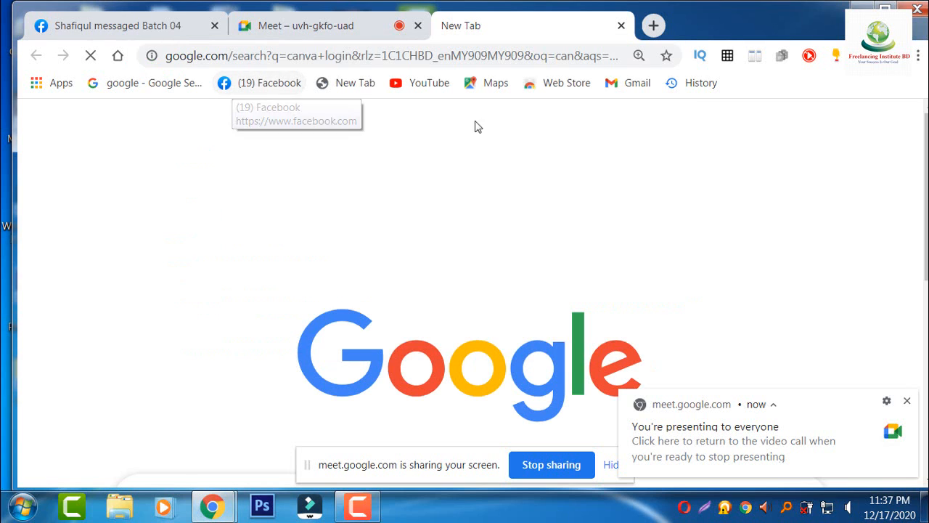
{"action": "left_click", "coordinate": [904, 400]}
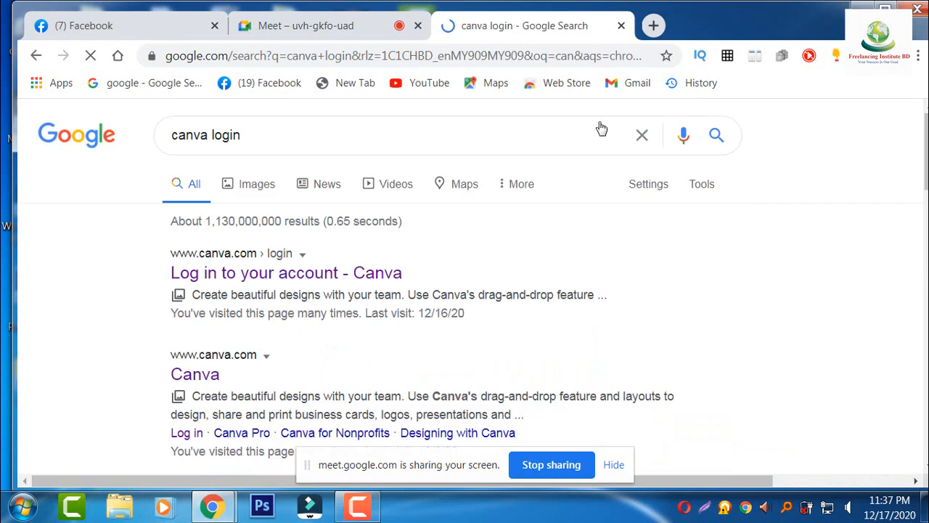
{"action": "left_click", "coordinate": [225, 273]}
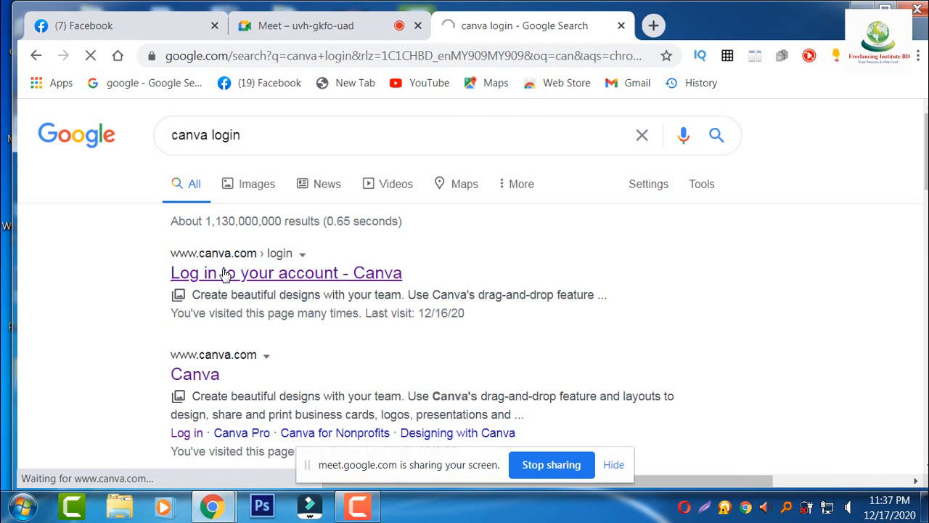
{"action": "left_click", "coordinate": [365, 512]}
{"action": "left_click", "coordinate": [364, 511]}
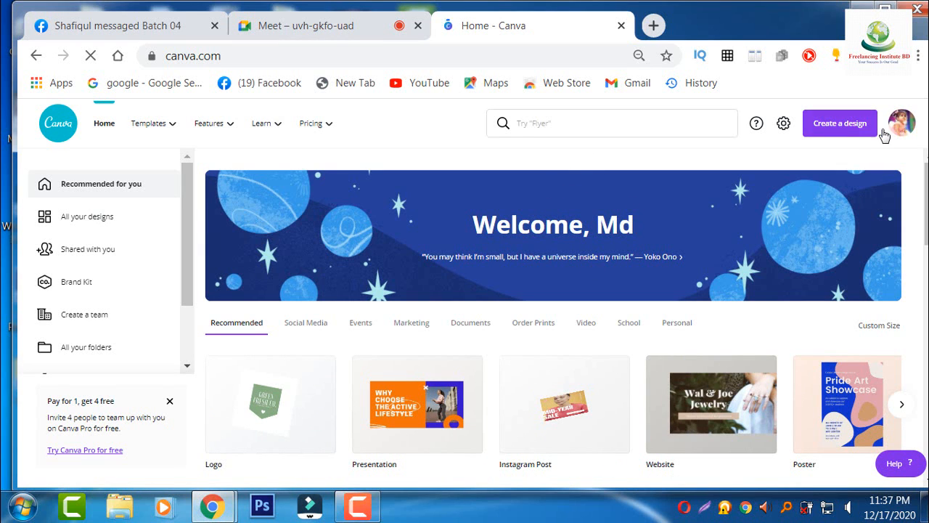
{"action": "left_click", "coordinate": [834, 127]}
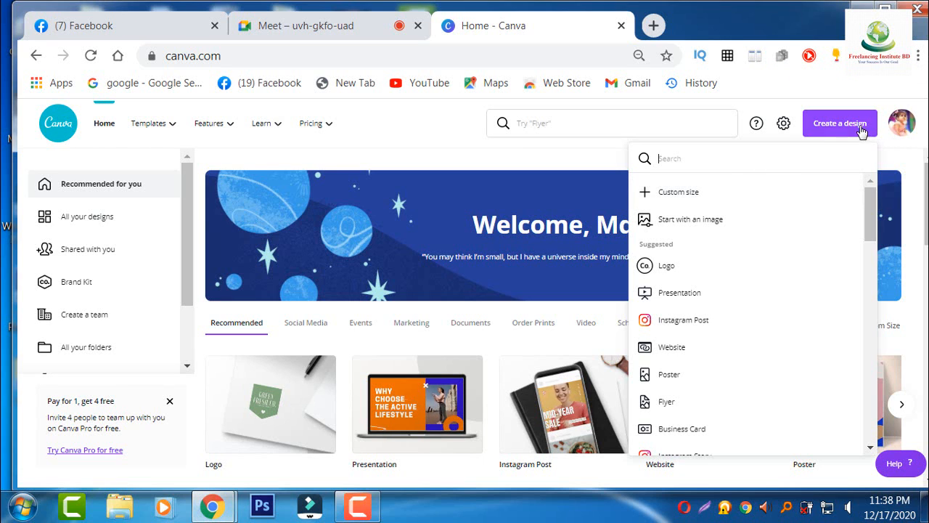
{"action": "left_click", "coordinate": [668, 192]}
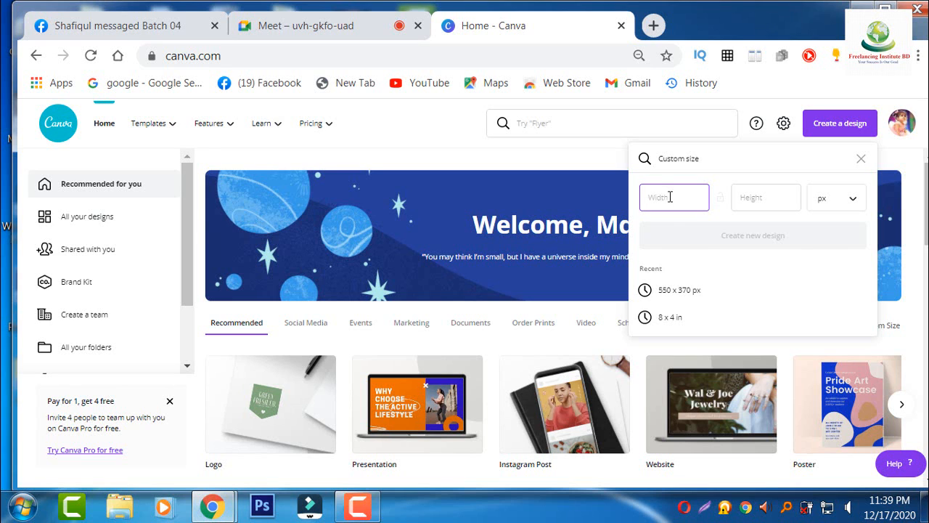
Step: Open facebook.com in a new browser tab
{"action": "left_click", "coordinate": [654, 25]}
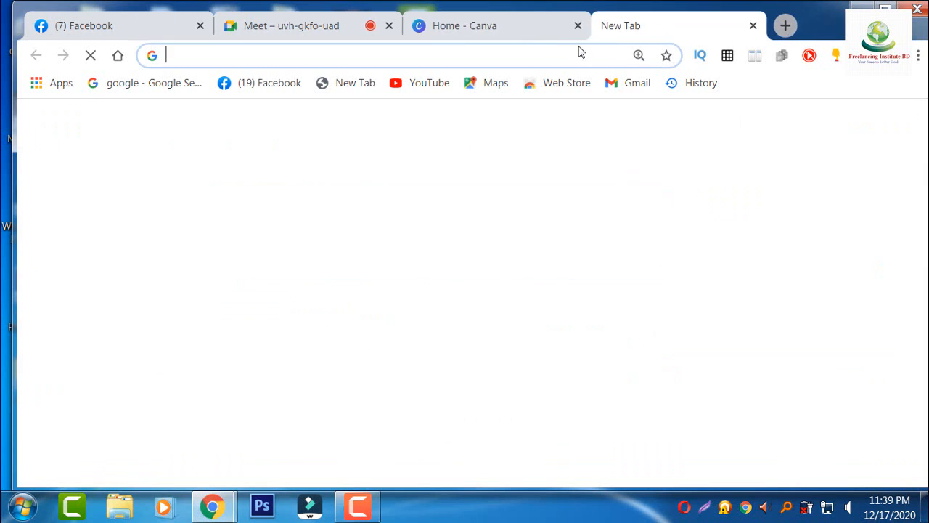
{"action": "left_click", "coordinate": [326, 52]}
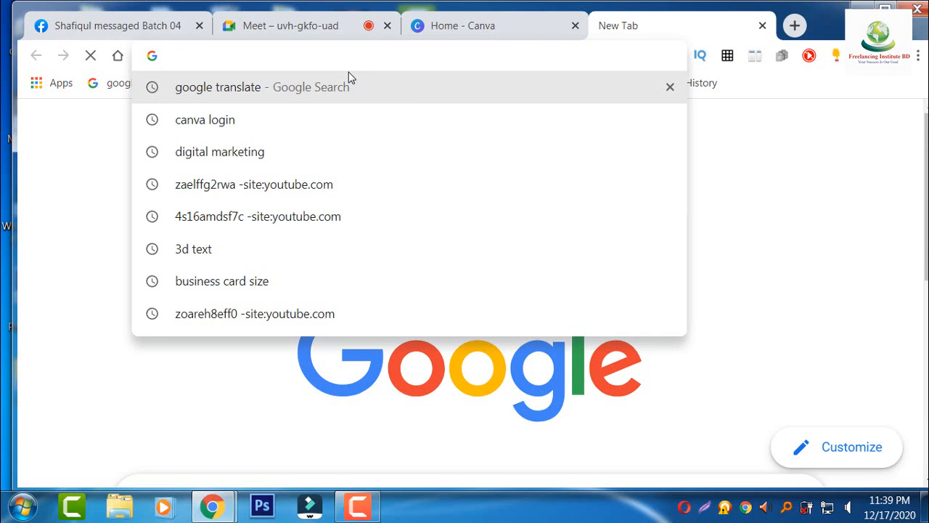
{"action": "type", "text": "facebook.com"}
{"action": "key", "text": "Return"}
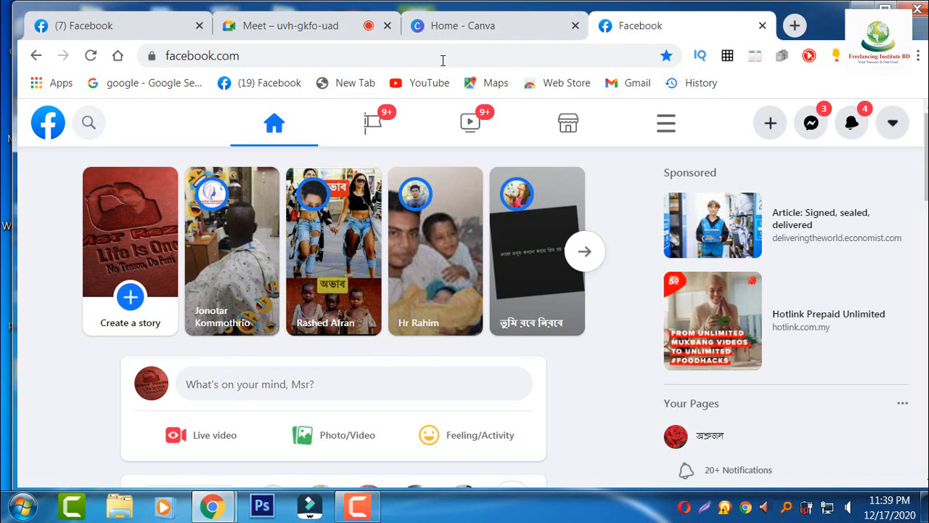
Step: Search Google for "fiverr gig banner size" and read the recommended dimensions
{"action": "left_click", "coordinate": [305, 59]}
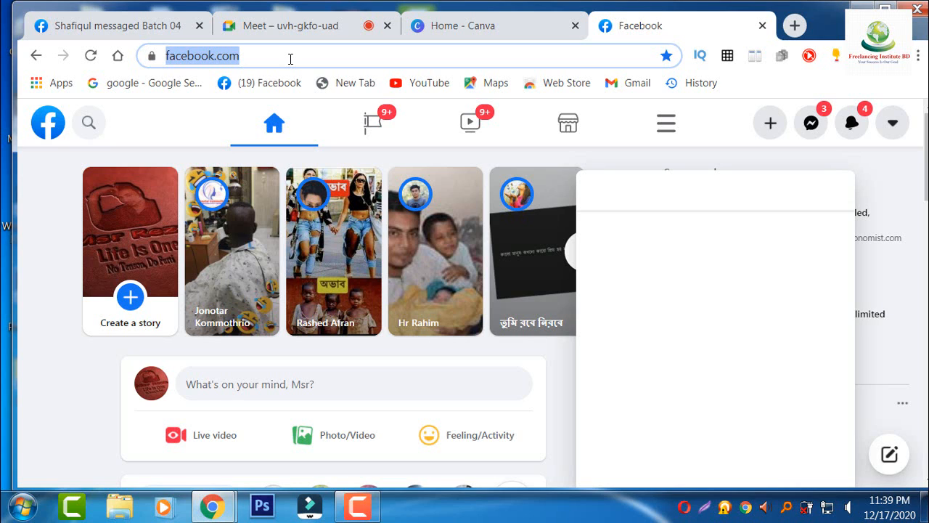
{"action": "type", "text": "fiverr gig banner s"}
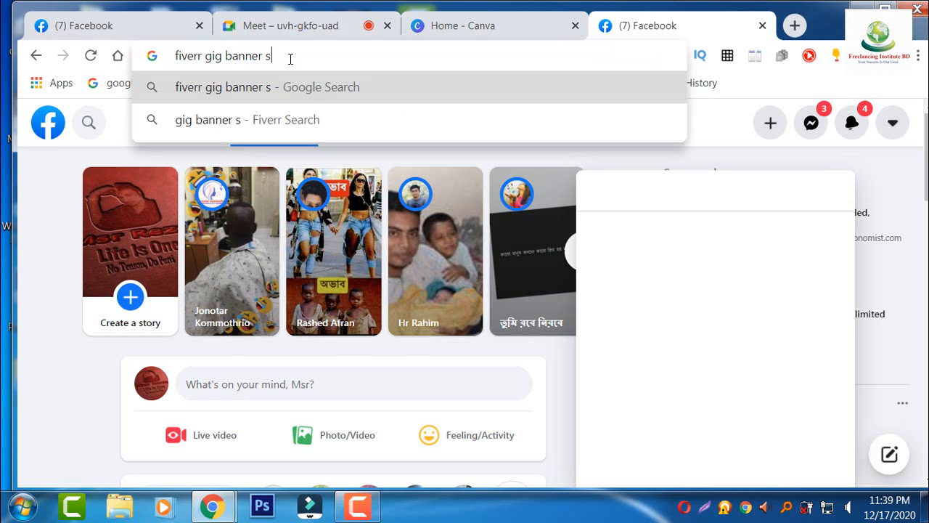
{"action": "type", "text": "ize"}
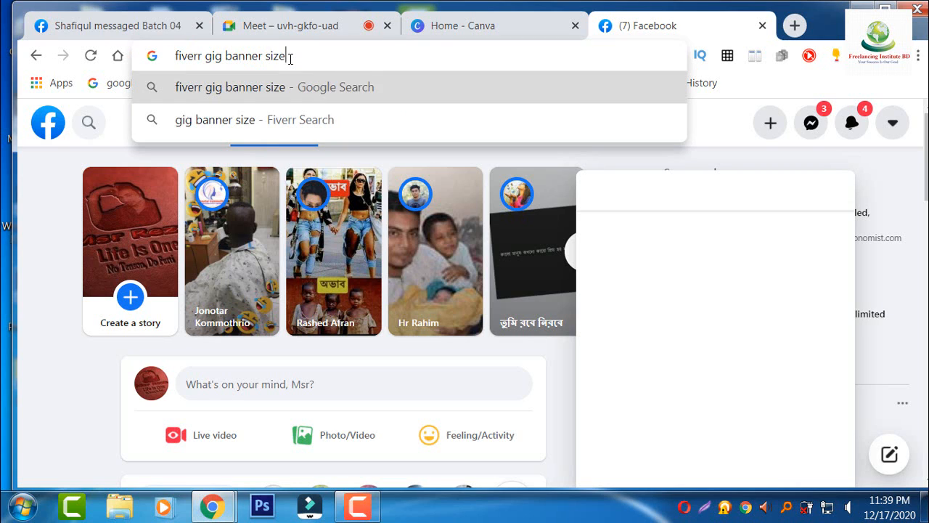
{"action": "key", "text": "Return"}
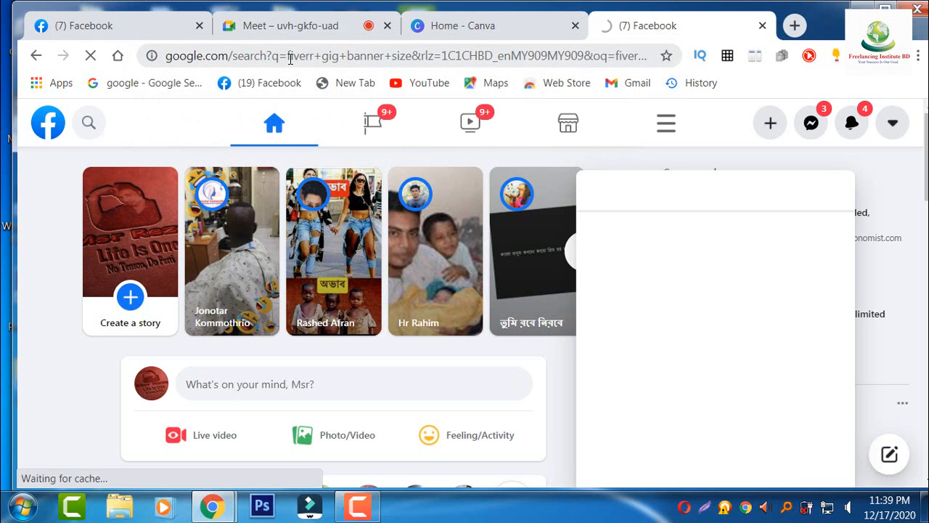
{"action": "left_click", "coordinate": [508, 26]}
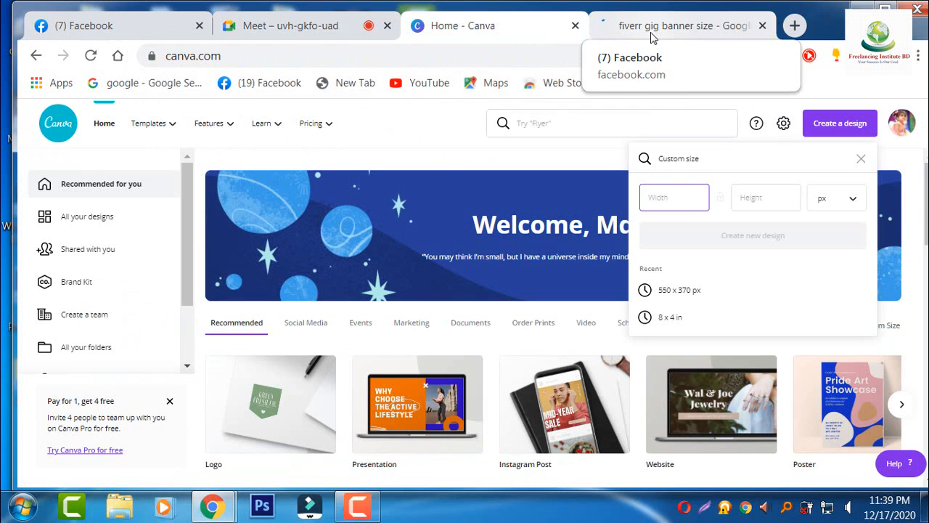
{"action": "left_click", "coordinate": [650, 36]}
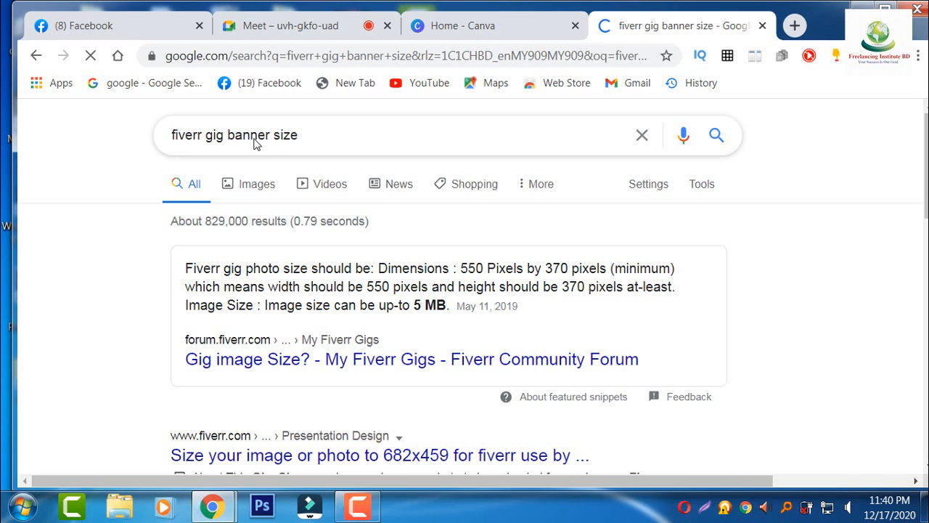
Step: Replace the query to look up "fb profile pic size" on Google
{"action": "left_click_drag", "start_coordinate": [172, 135], "coordinate": [255, 137]}
{"action": "key", "text": "BackSpace"}
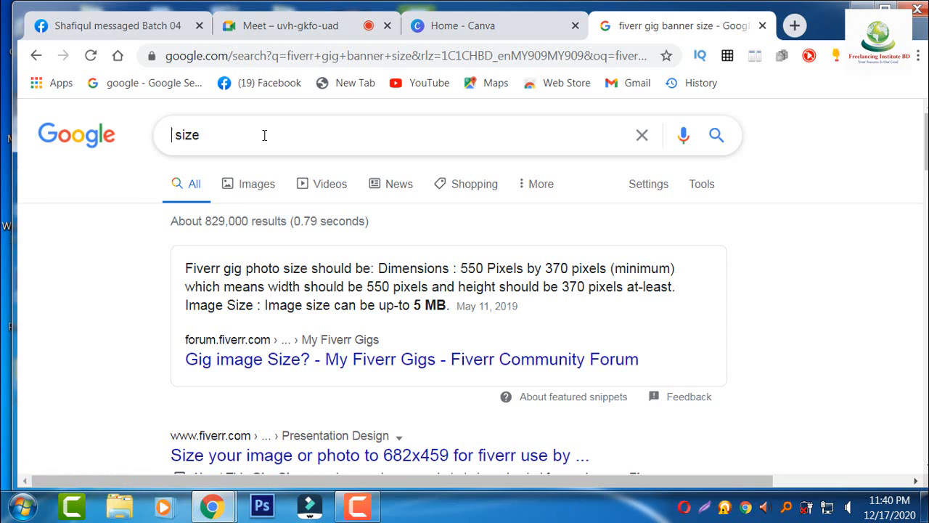
{"action": "type", "text": "fb"}
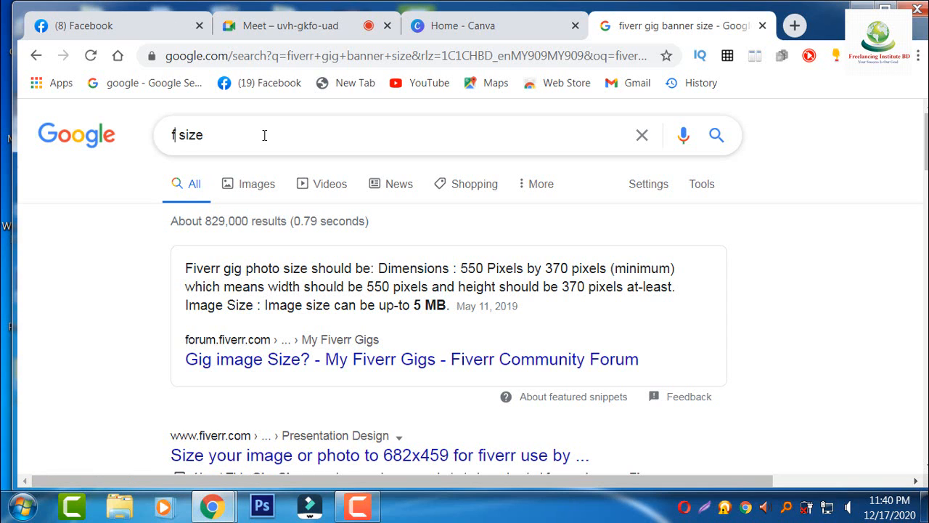
{"action": "type", "text": " p"}
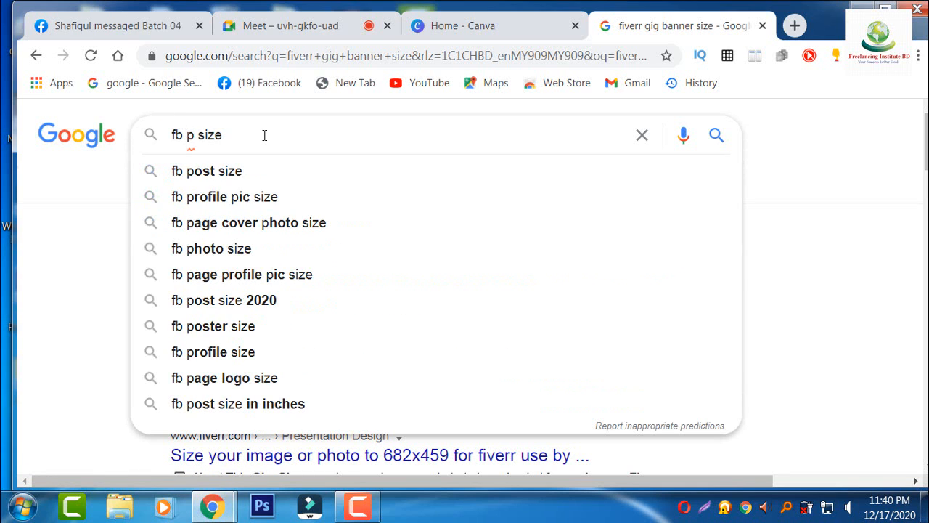
{"action": "left_click", "coordinate": [223, 202]}
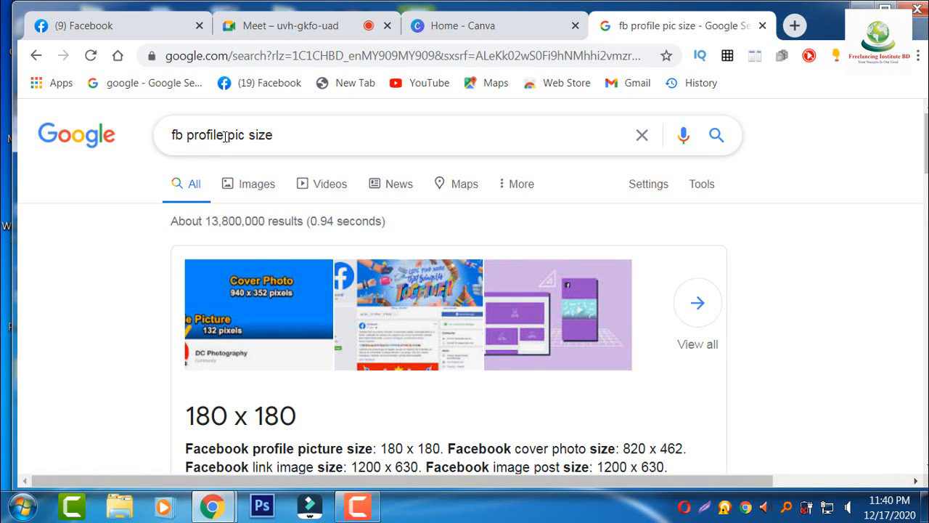
Step: Look up "fb page banner size" on Google, and close the search tab after reading the dimensions
{"action": "left_click_drag", "start_coordinate": [225, 136], "coordinate": [187, 136]}
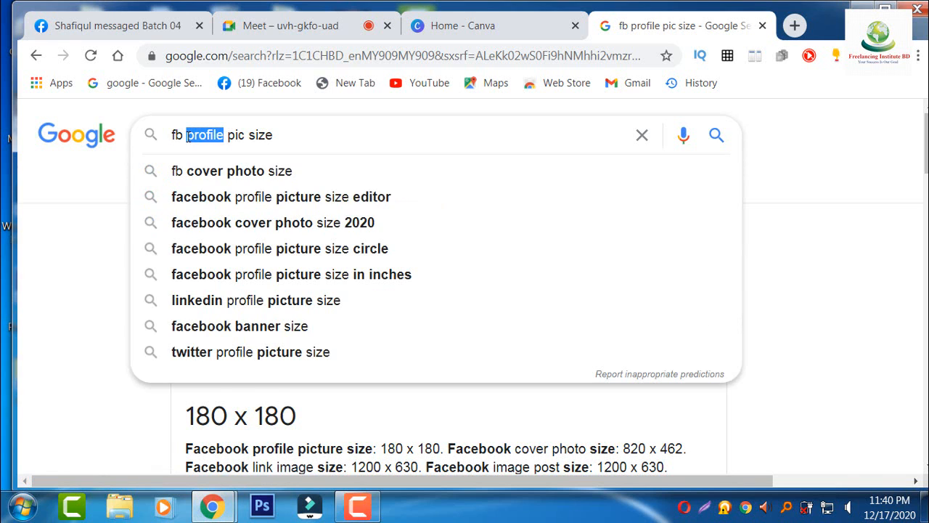
{"action": "key", "text": "BackSpace"}
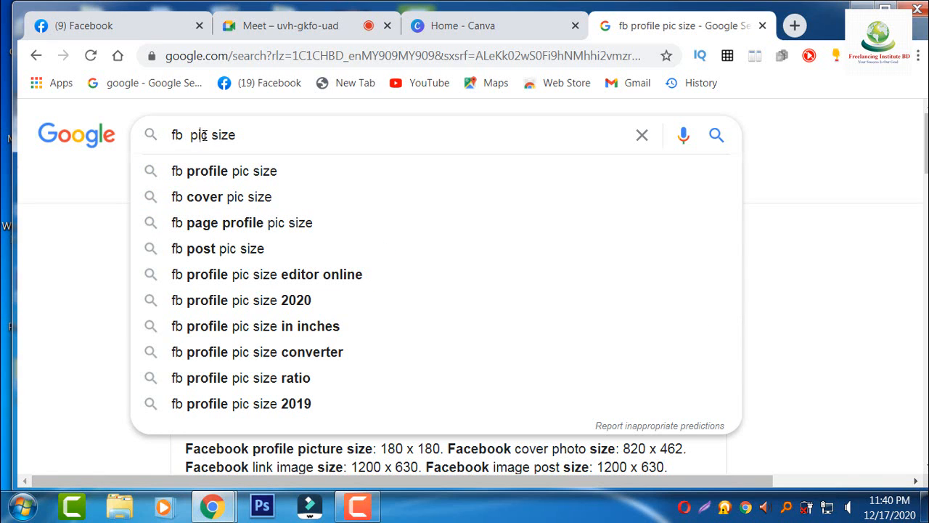
{"action": "left_click", "coordinate": [208, 136]}
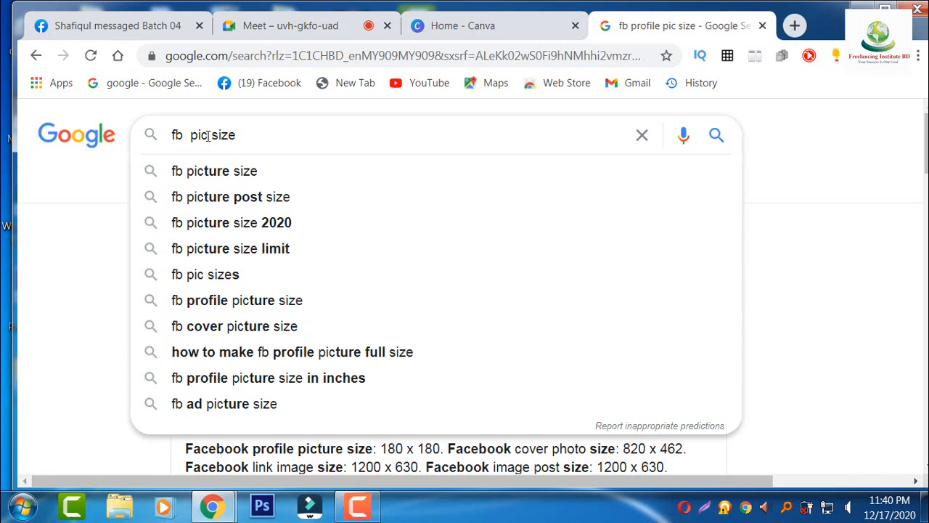
{"action": "key", "text": "BackSpace"}
{"action": "key", "text": "BackSpace"}
{"action": "key", "text": "BackSpace"}
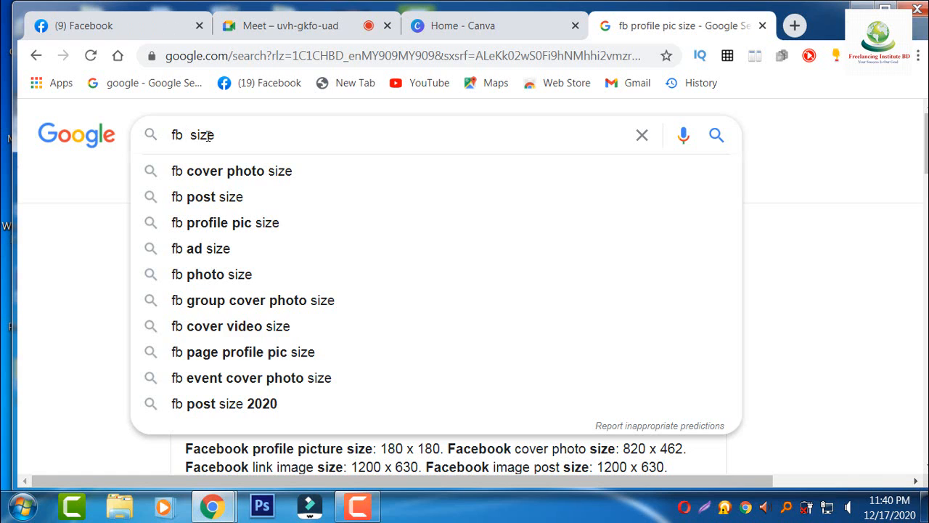
{"action": "type", "text": "page"}
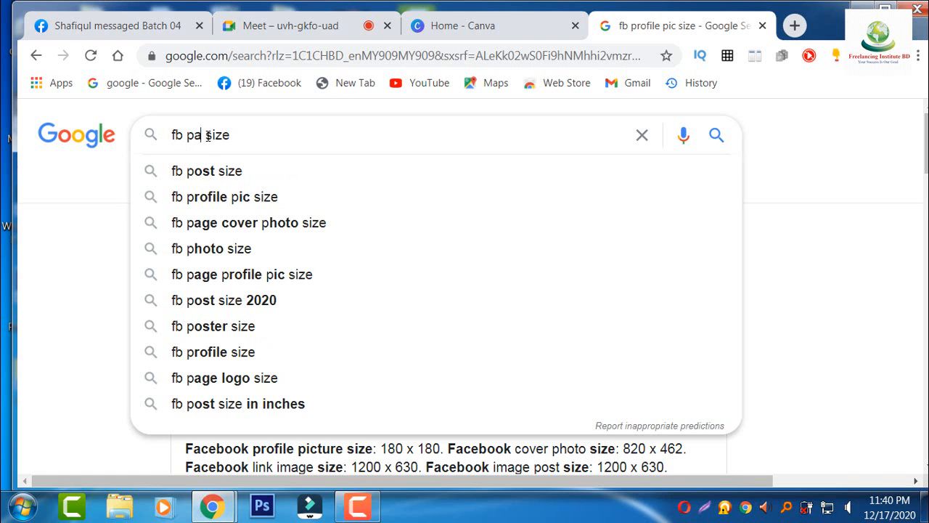
{"action": "type", "text": " banner"}
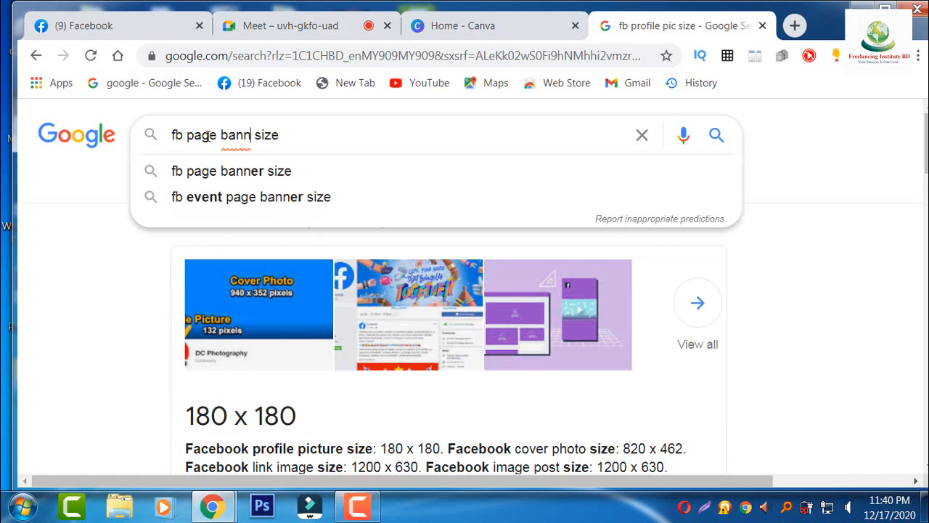
{"action": "key", "text": "Return"}
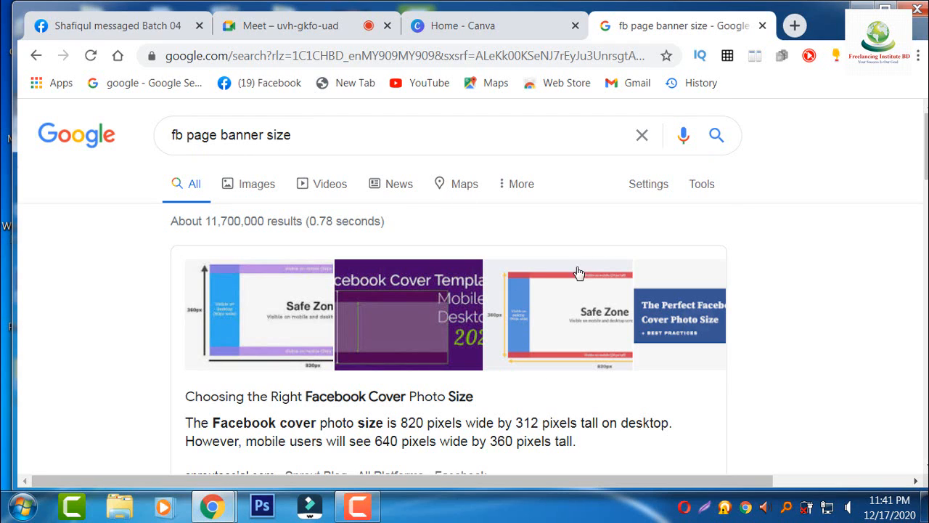
{"action": "left_click", "coordinate": [762, 26]}
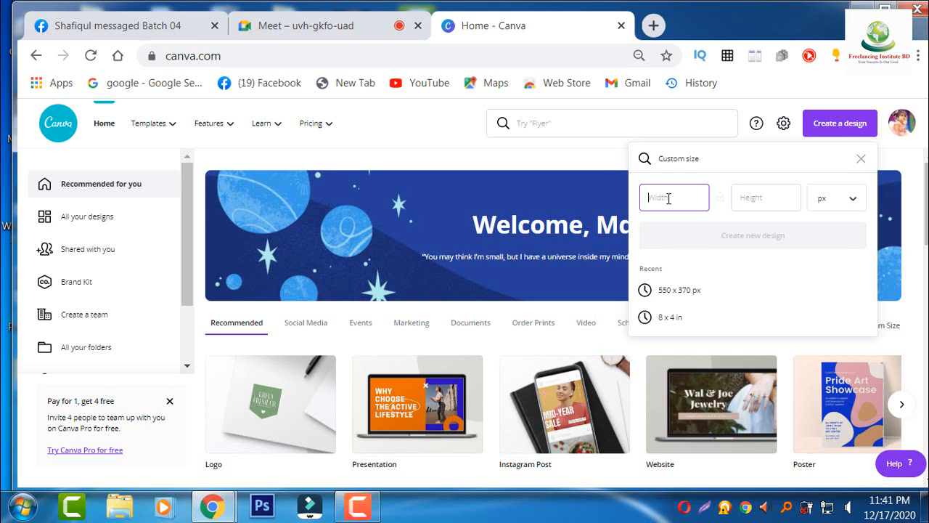
Step: Create a blank Canva design from the recent 550 x 370 px custom size
{"action": "left_click", "coordinate": [691, 292]}
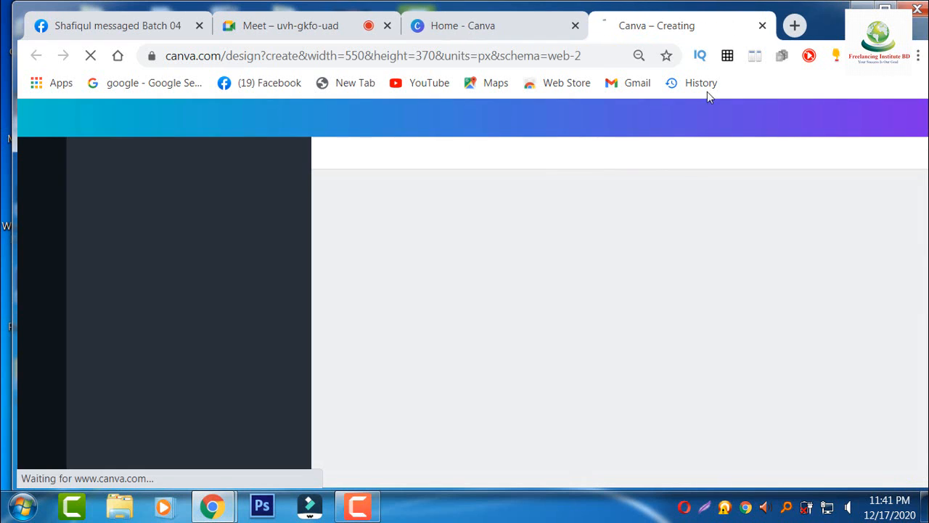
{"action": "left_click", "coordinate": [761, 26]}
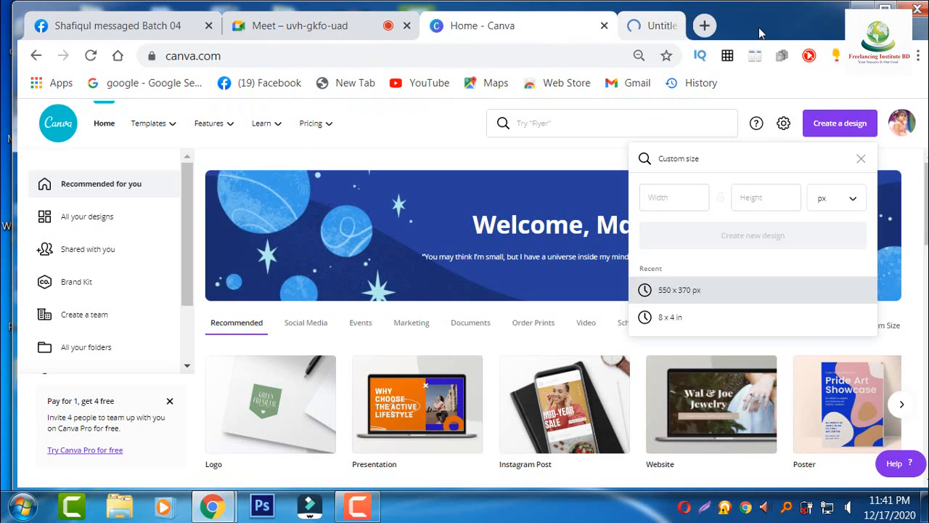
{"action": "left_click", "coordinate": [689, 293]}
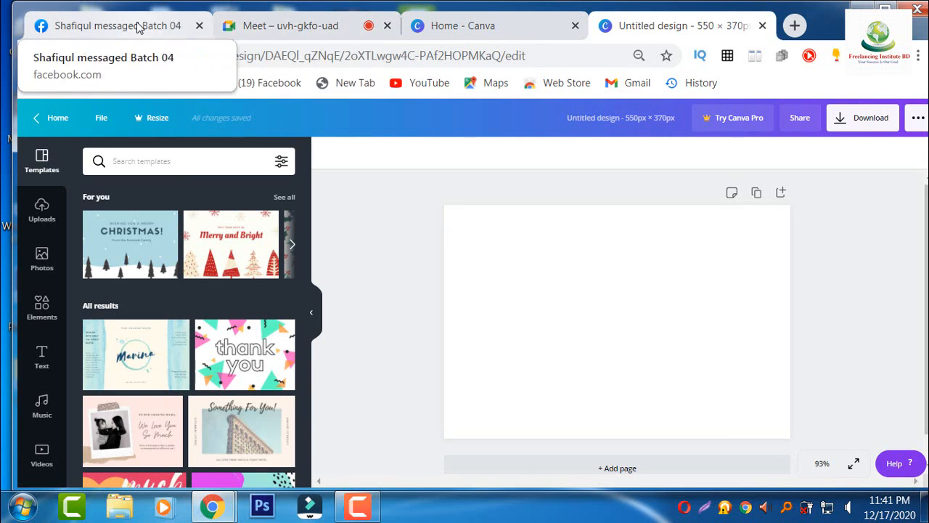
Step: Switch to Facebook, dismiss the new notification and open the Groups feed
{"action": "left_click", "coordinate": [129, 30]}
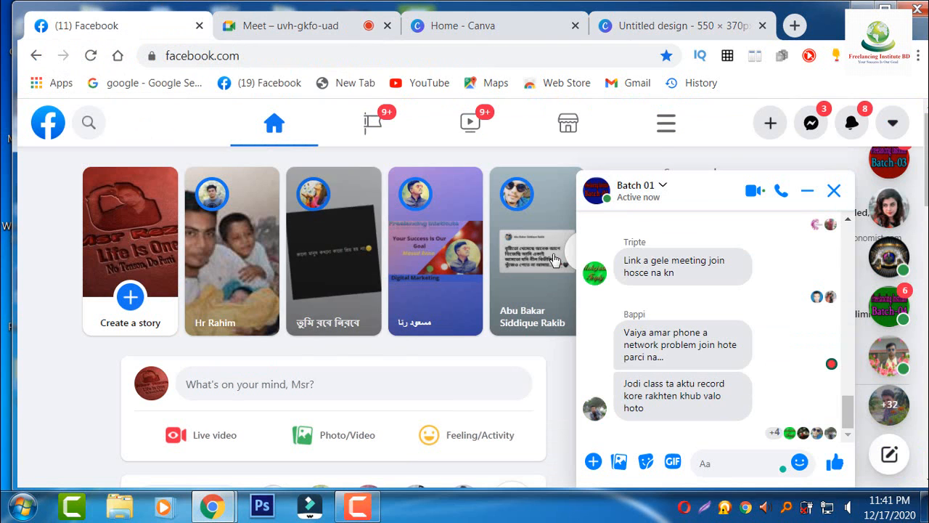
{"action": "left_click", "coordinate": [665, 122]}
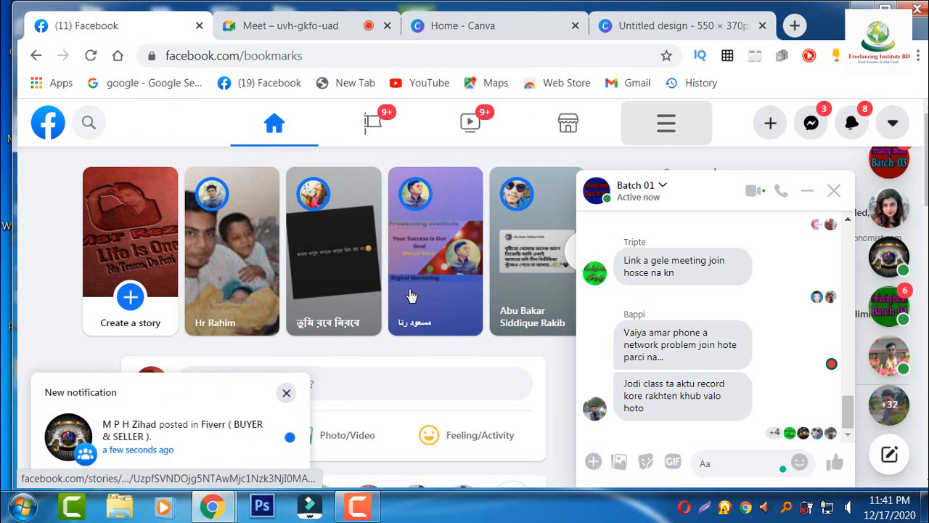
{"action": "left_click", "coordinate": [284, 394]}
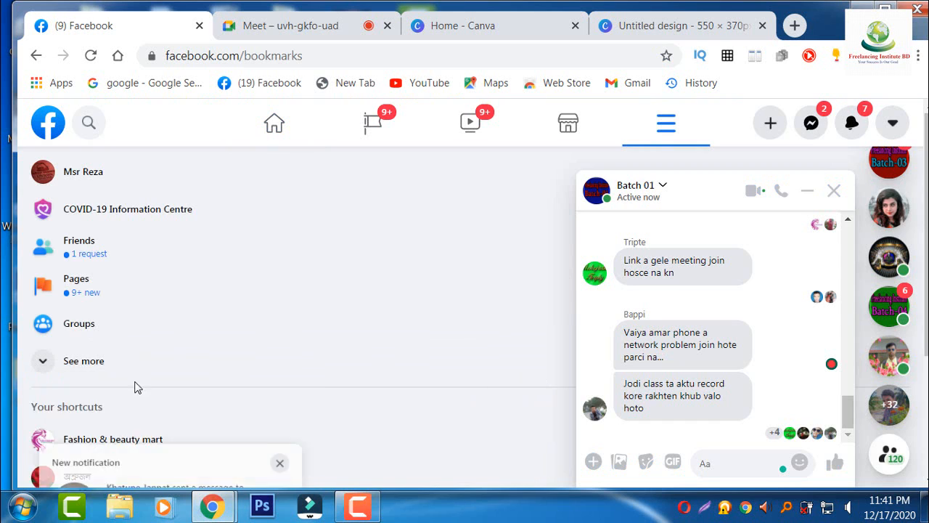
{"action": "left_click", "coordinate": [88, 325]}
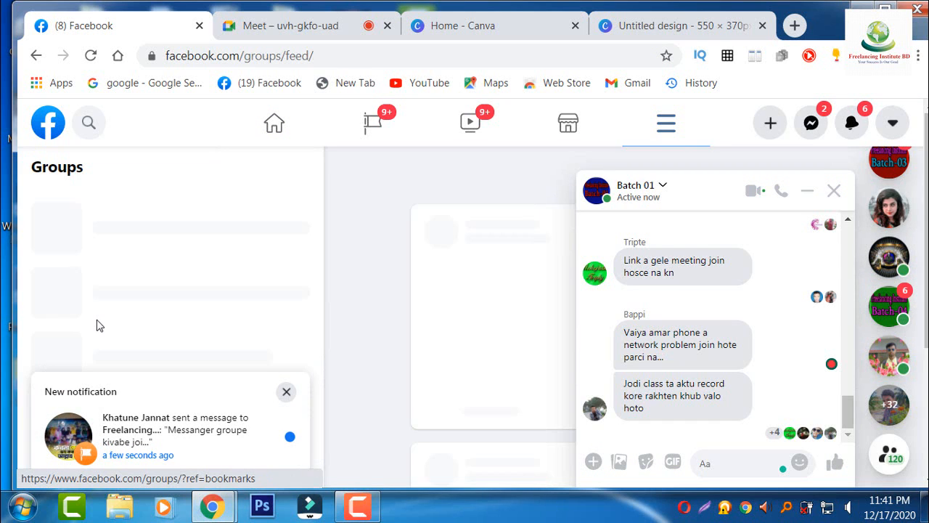
Step: Open the Freelancing Institute group on Facebook and find the post with the Facebook Promotion sample banner
{"action": "left_click", "coordinate": [287, 393]}
{"action": "left_click", "coordinate": [807, 191]}
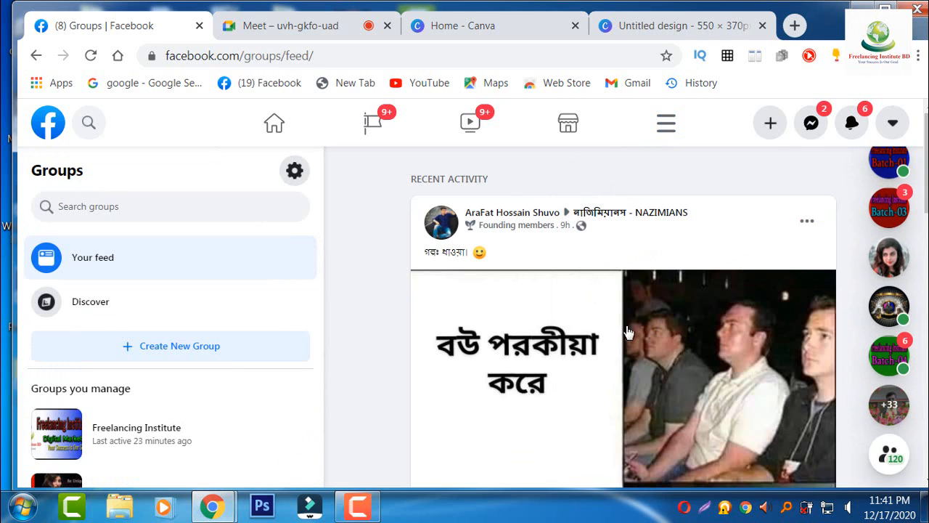
{"action": "scroll", "coordinate": [545, 303], "scroll_direction": "down", "scroll_amount": 3}
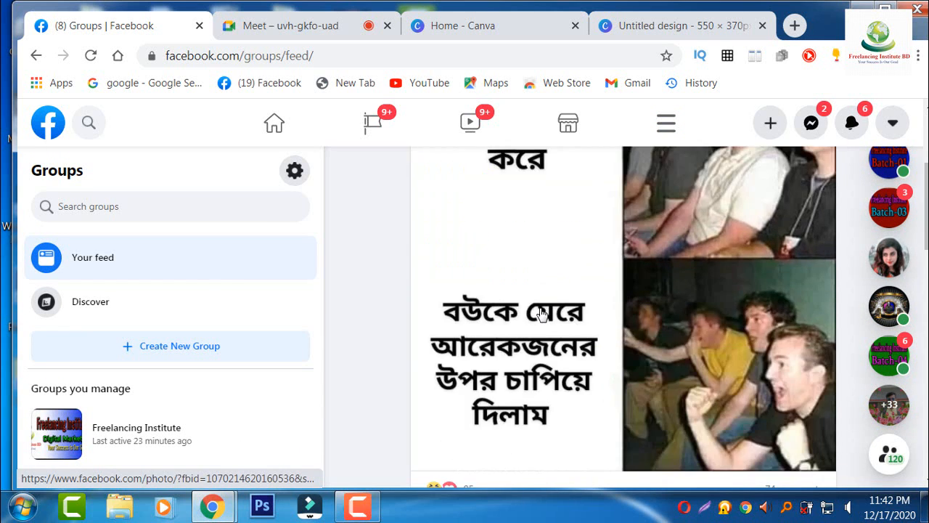
{"action": "scroll", "coordinate": [545, 303], "scroll_direction": "up", "scroll_amount": 3}
{"action": "left_click", "coordinate": [106, 431]}
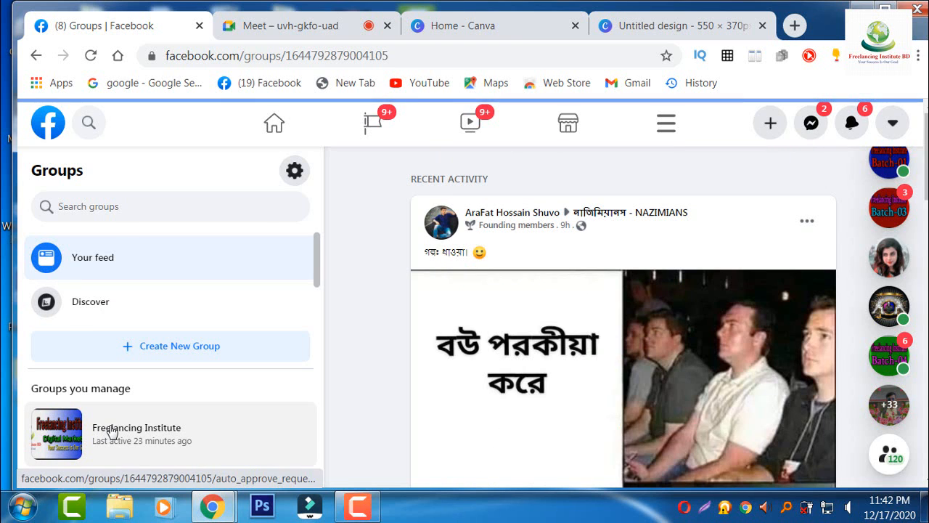
{"action": "scroll", "coordinate": [561, 322], "scroll_direction": "down", "scroll_amount": 15}
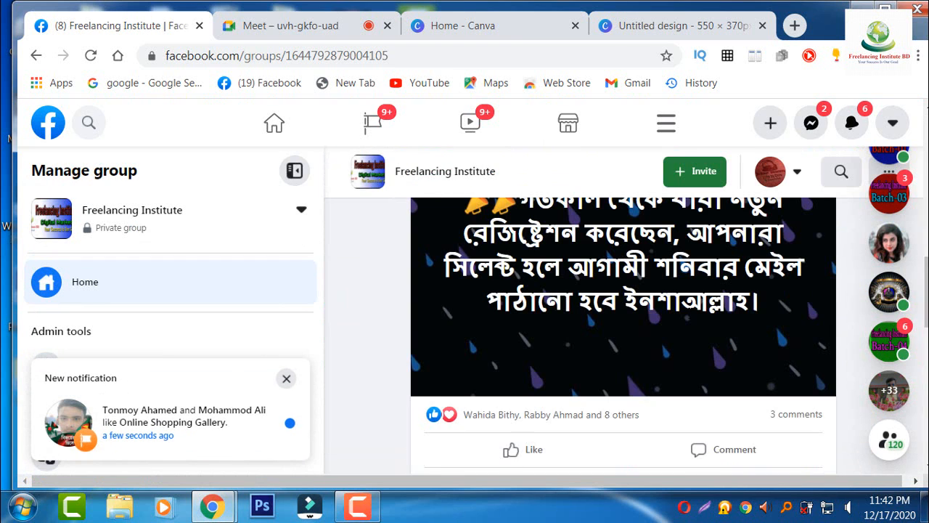
{"action": "scroll", "coordinate": [673, 331], "scroll_direction": "down", "scroll_amount": 12}
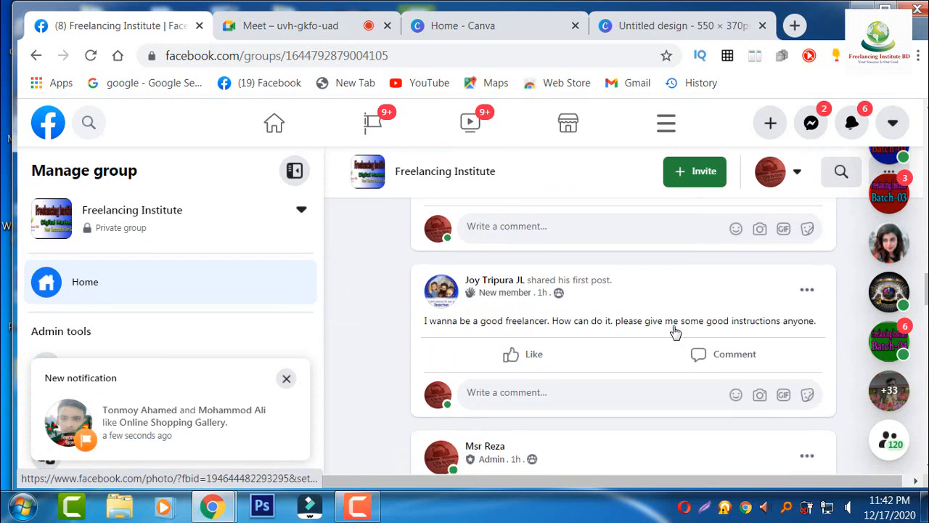
{"action": "scroll", "coordinate": [673, 331], "scroll_direction": "up", "scroll_amount": 1}
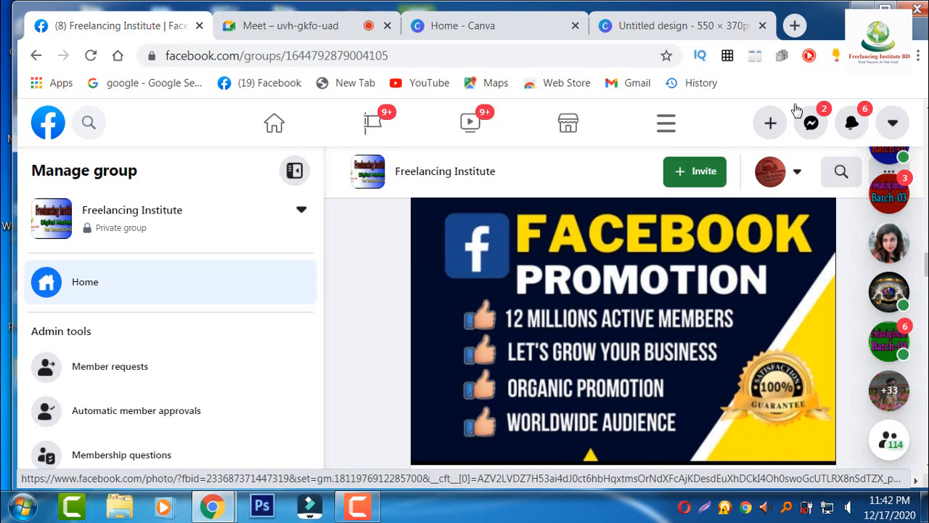
Step: Switch back to the blank 550 x 370 px Canva design and add a single-cell grid to the page
{"action": "left_click", "coordinate": [680, 27]}
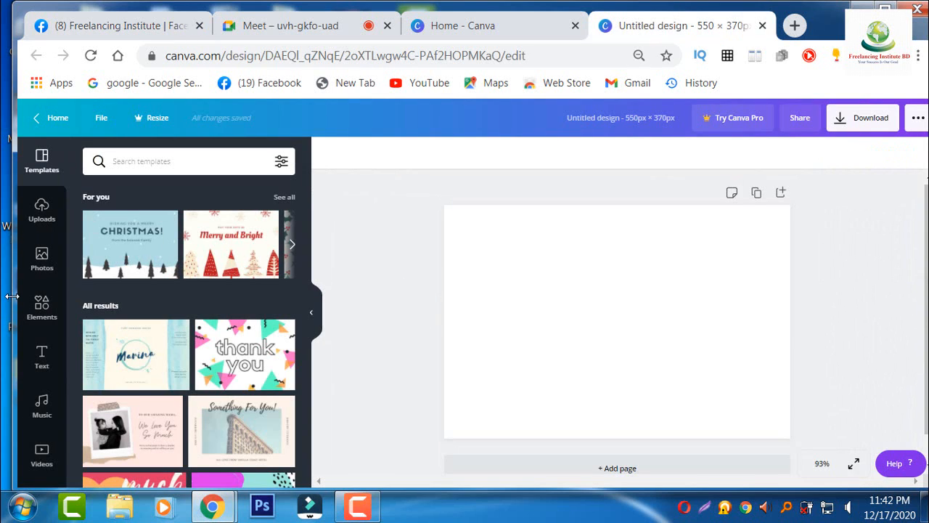
{"action": "left_click", "coordinate": [40, 318]}
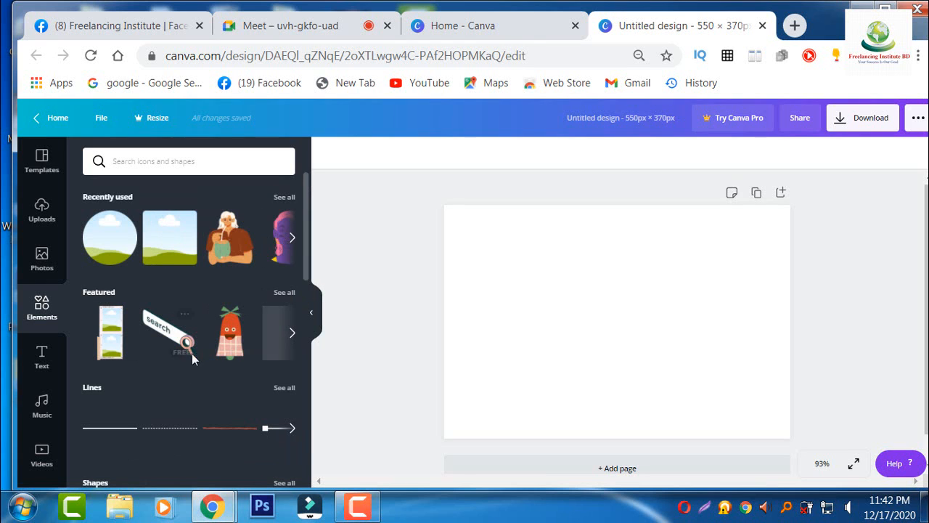
{"action": "scroll", "coordinate": [195, 355], "scroll_direction": "down", "scroll_amount": 2}
{"action": "scroll", "coordinate": [194, 355], "scroll_direction": "down", "scroll_amount": 10}
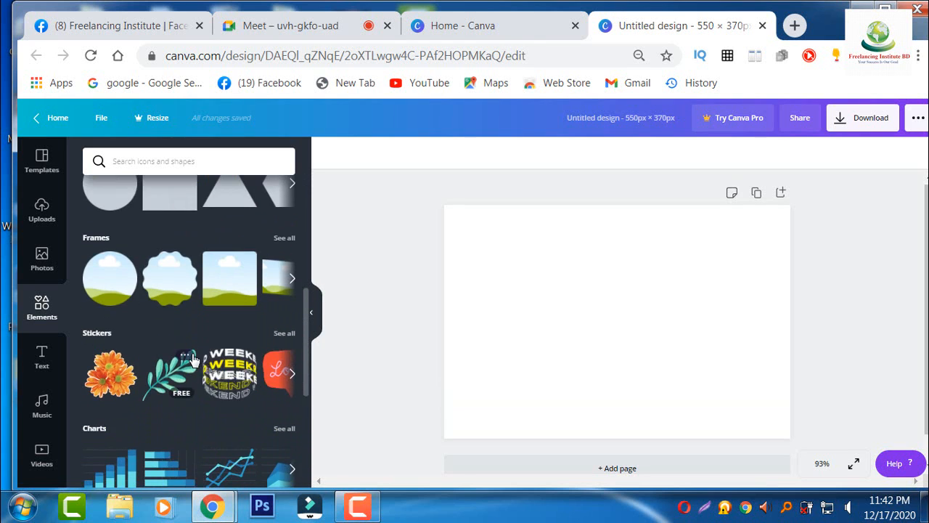
{"action": "scroll", "coordinate": [156, 329], "scroll_direction": "up", "scroll_amount": 2}
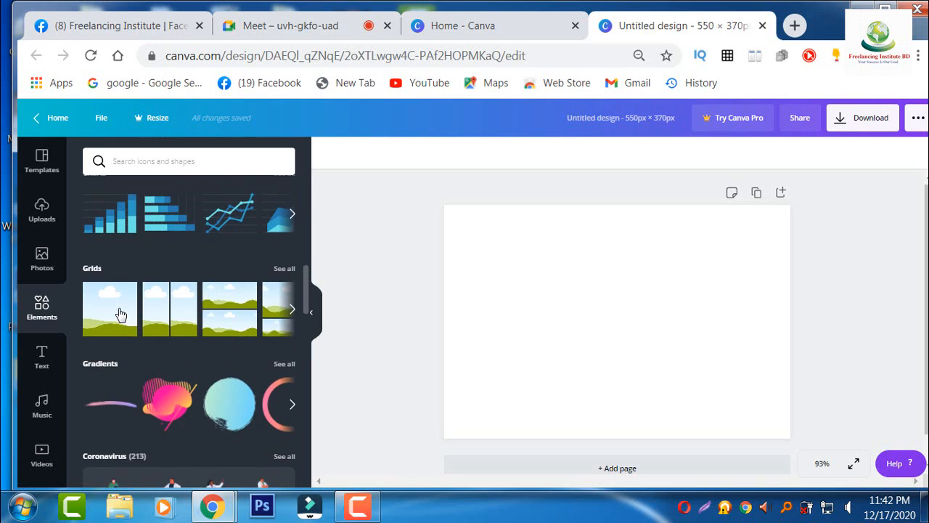
{"action": "left_click", "coordinate": [121, 314]}
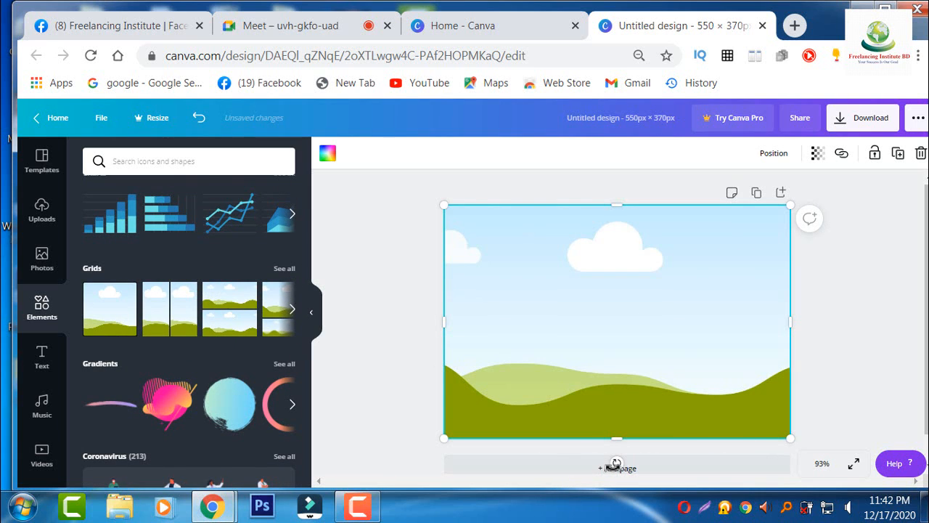
Step: Rotate the grid diagonally, enlarge it past the page edges and move it so the lower-right corner stays uncovered
{"action": "left_click_drag", "start_coordinate": [616, 462], "coordinate": [754, 412]}
{"action": "left_click_drag", "start_coordinate": [516, 264], "coordinate": [386, 182]}
{"action": "left_click_drag", "start_coordinate": [510, 460], "coordinate": [374, 434]}
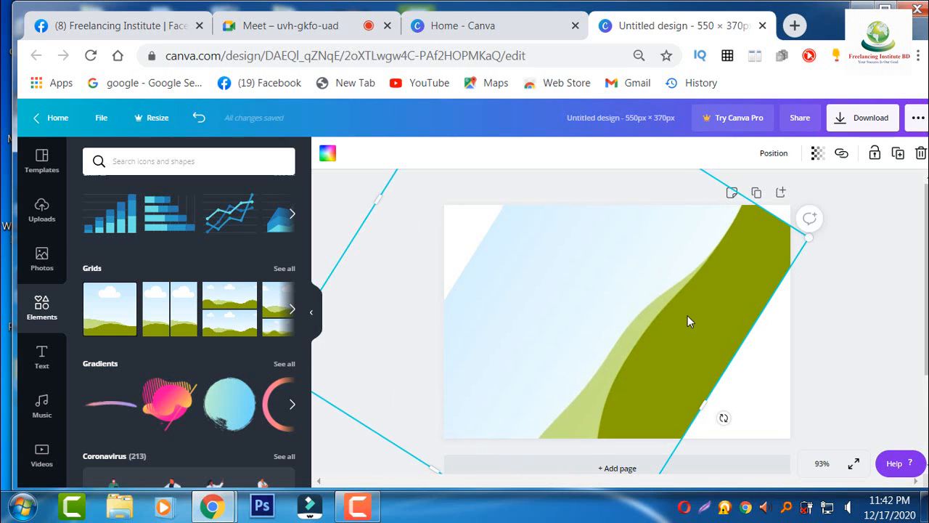
{"action": "left_click_drag", "start_coordinate": [687, 315], "coordinate": [650, 234]}
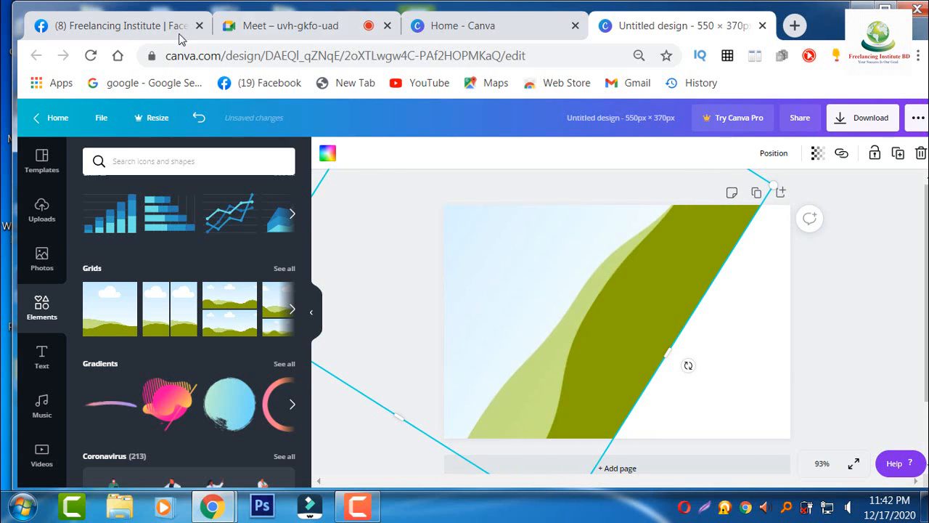
Step: Check the sample banner on Facebook, tilt the grid's diagonal edge flatter and extend the grid beyond the page's upper-right corner
{"action": "left_click", "coordinate": [153, 31]}
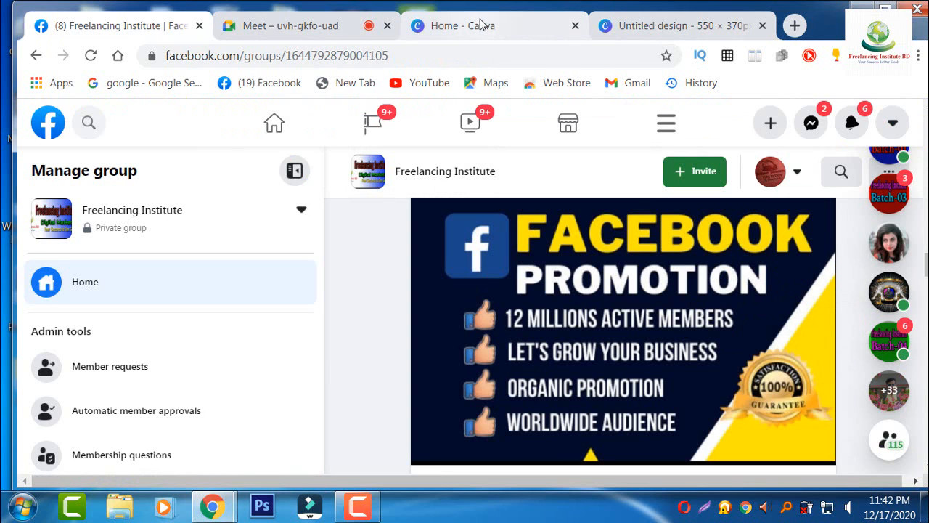
{"action": "left_click", "coordinate": [667, 29]}
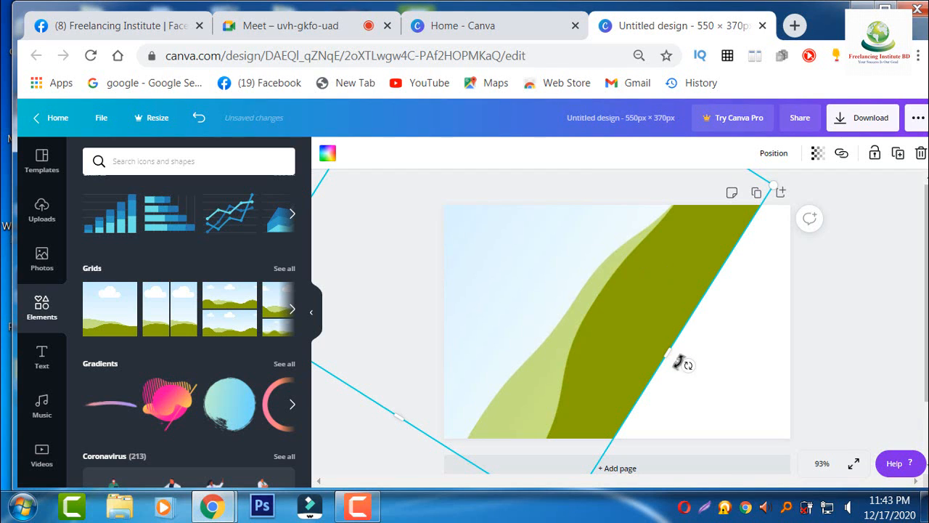
{"action": "left_click_drag", "start_coordinate": [692, 367], "coordinate": [666, 425]}
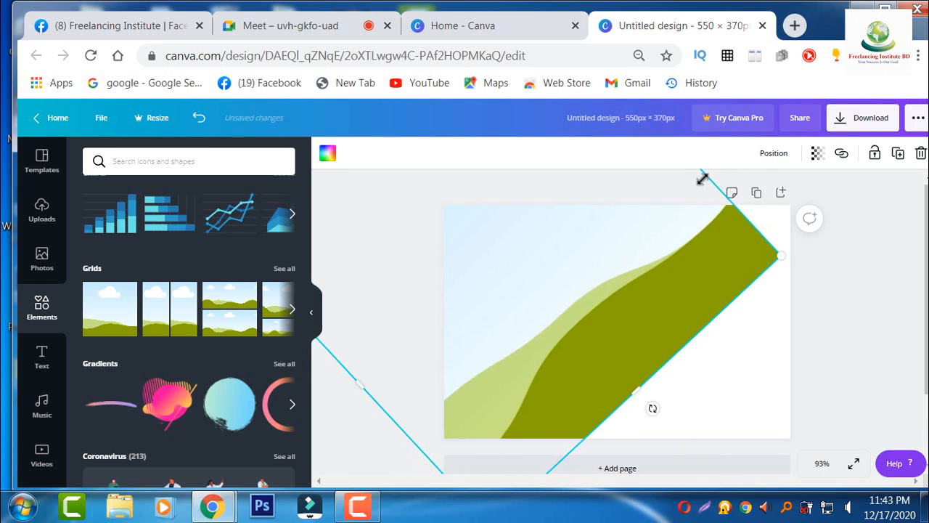
{"action": "left_click_drag", "start_coordinate": [702, 179], "coordinate": [859, 179]}
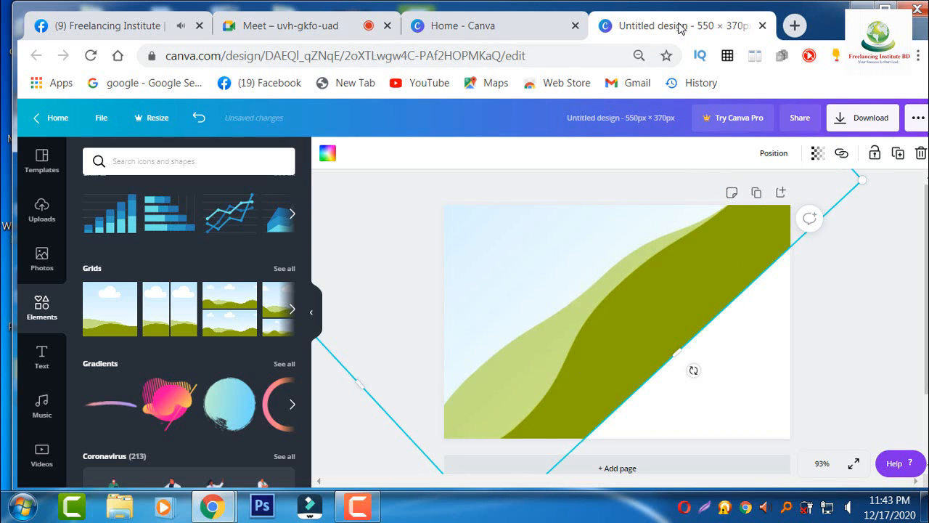
Step: Compare with the sample banner again, then reposition and rotate the grid to leave a smaller, steeper white triangle in the lower-right corner
{"action": "left_click", "coordinate": [93, 26]}
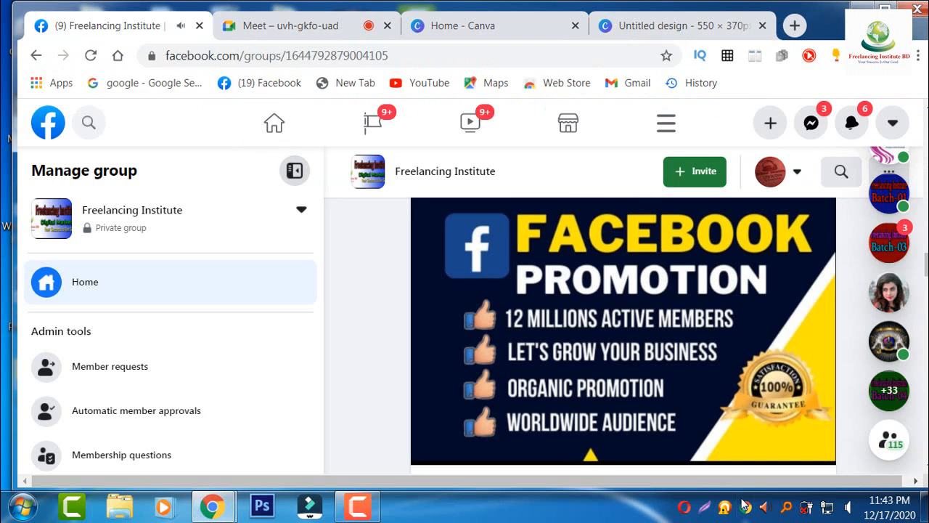
{"action": "left_click", "coordinate": [683, 25]}
{"action": "left_click_drag", "start_coordinate": [599, 410], "coordinate": [671, 459]}
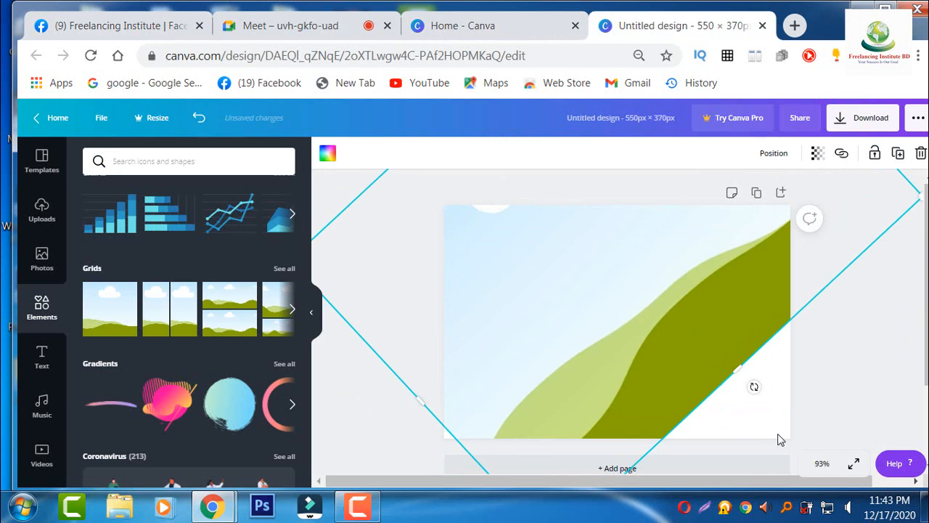
{"action": "left_click_drag", "start_coordinate": [755, 388], "coordinate": [784, 337]}
{"action": "mouse_move", "coordinate": [692, 367]}
{"action": "left_mouse_down"}
{"action": "mouse_move", "coordinate": [645, 365]}
{"action": "mouse_move", "coordinate": [694, 378]}
{"action": "left_mouse_up"}
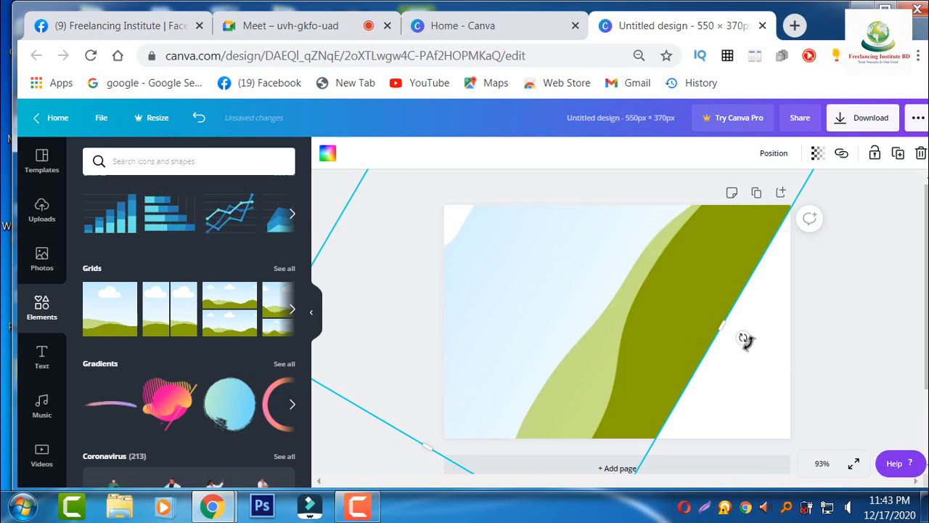
{"action": "left_click_drag", "start_coordinate": [745, 340], "coordinate": [727, 366]}
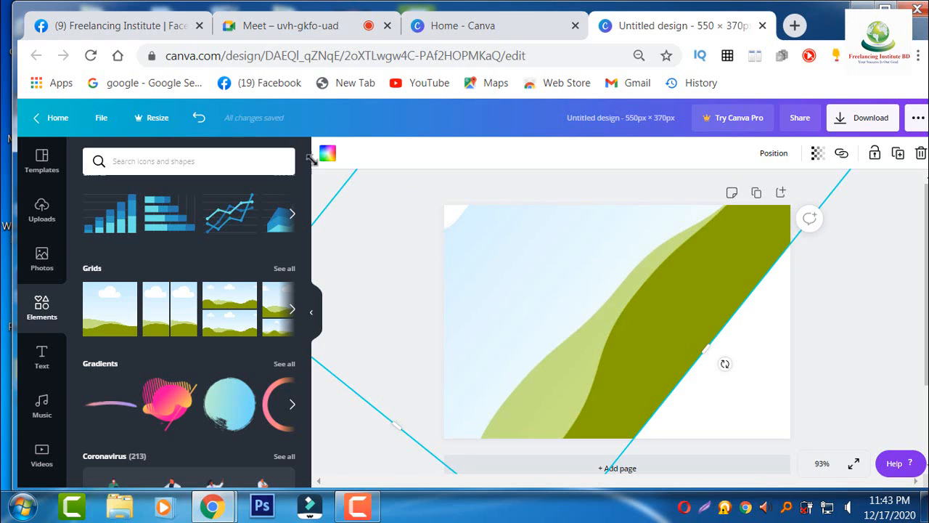
Step: Check the sample banner's background and fill the grid with the custom dark blue #0B0259
{"action": "left_click", "coordinate": [108, 29]}
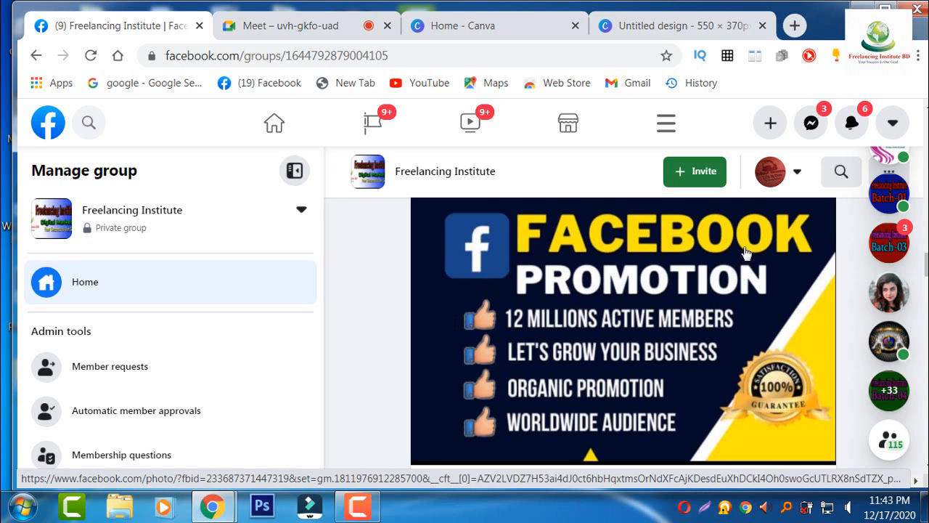
{"action": "left_click", "coordinate": [686, 29]}
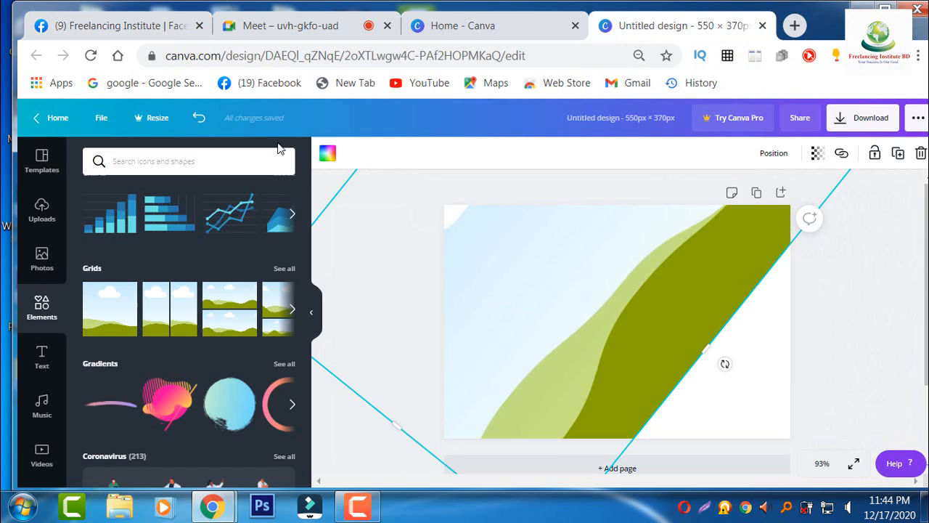
{"action": "left_click", "coordinate": [327, 153]}
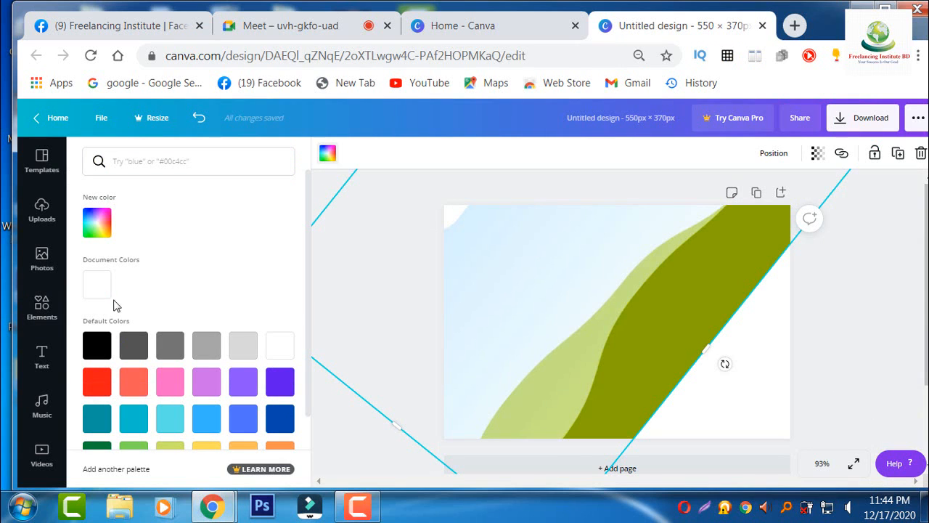
{"action": "left_click", "coordinate": [107, 231]}
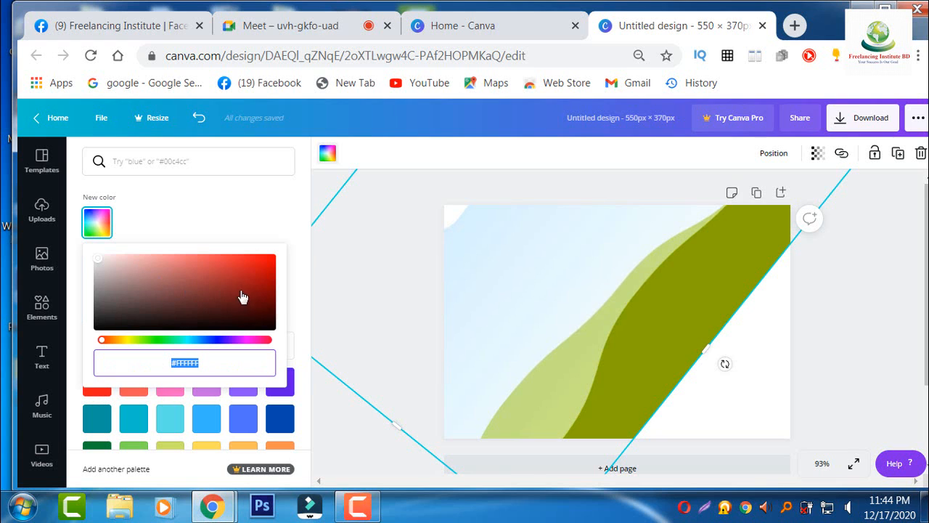
{"action": "left_click", "coordinate": [218, 341]}
{"action": "left_click", "coordinate": [272, 304]}
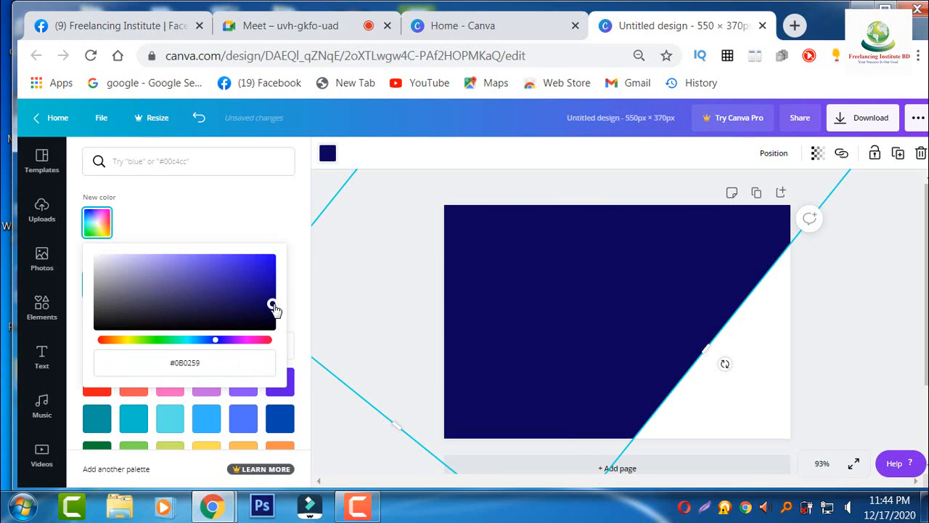
Step: Darken the grid's fill to #090337 and compare it with the sample banner's background on Facebook
{"action": "left_click", "coordinate": [142, 29]}
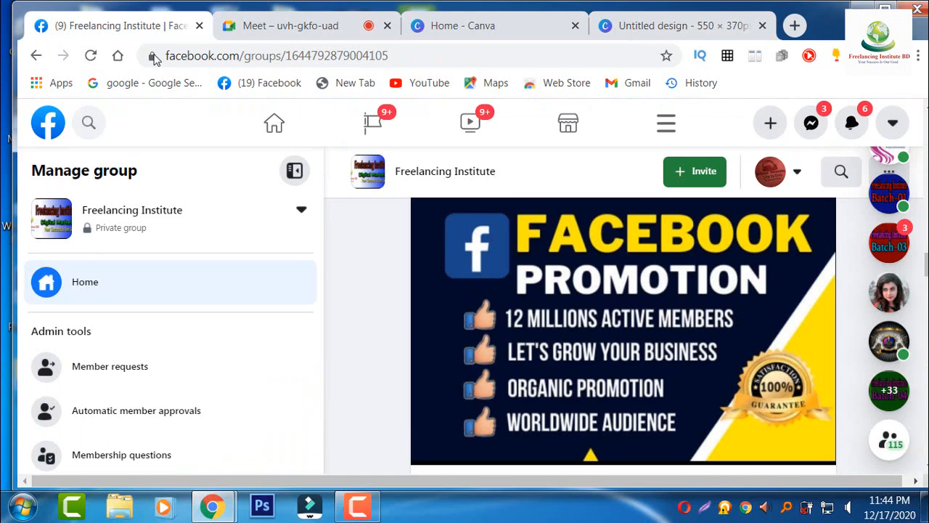
{"action": "left_click", "coordinate": [665, 33]}
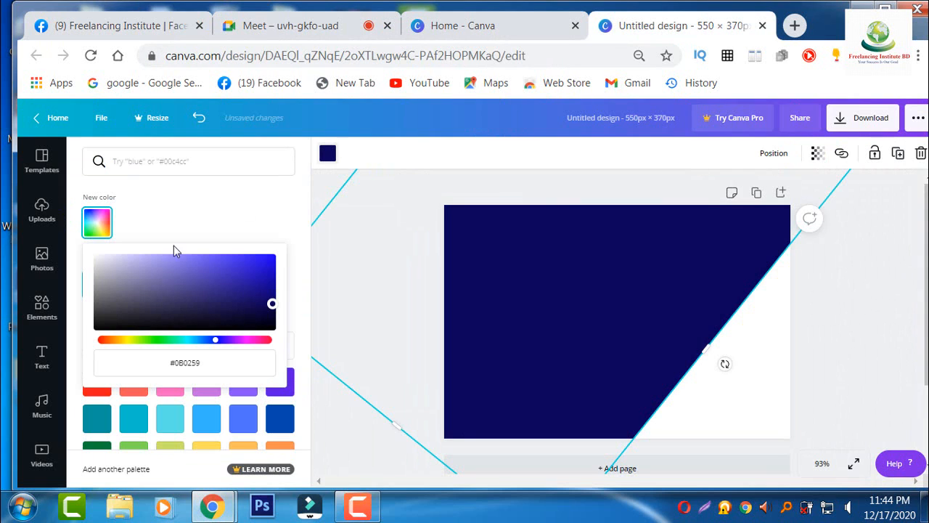
{"action": "left_click", "coordinate": [266, 315]}
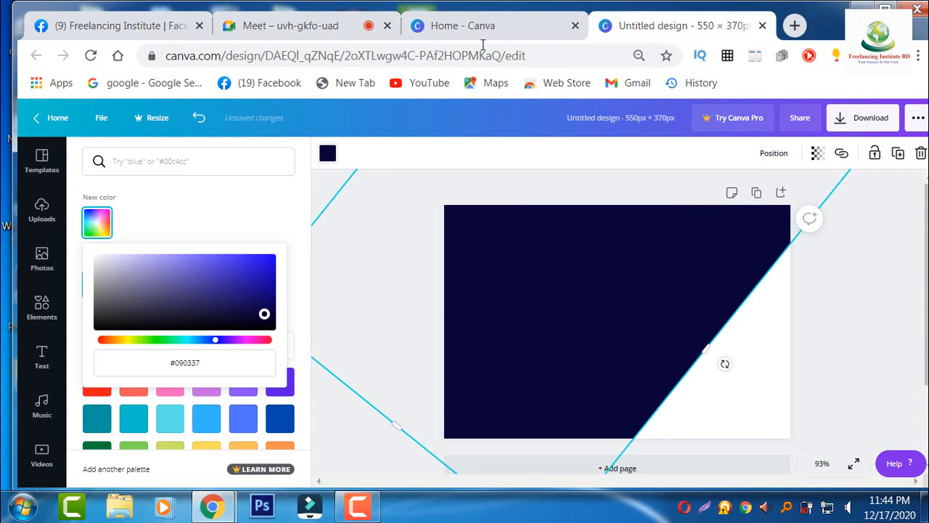
{"action": "left_click", "coordinate": [131, 29]}
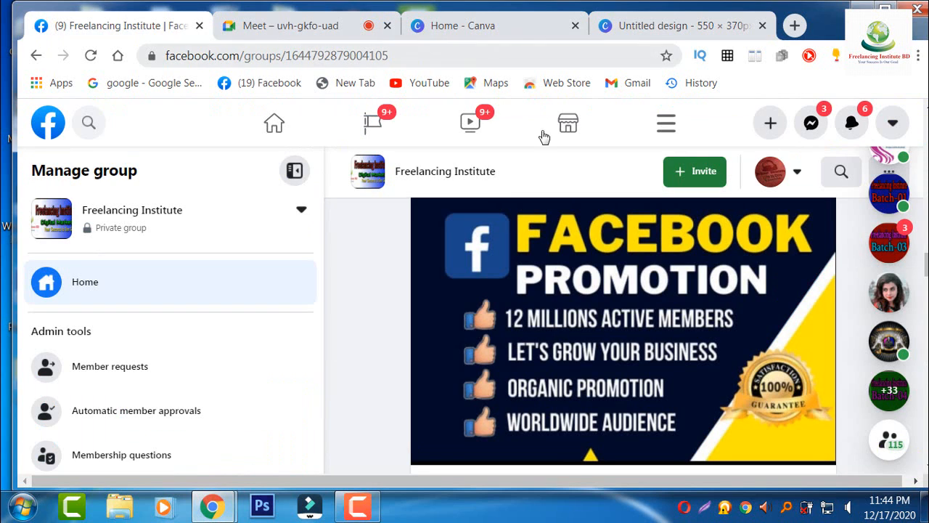
{"action": "left_click", "coordinate": [705, 31]}
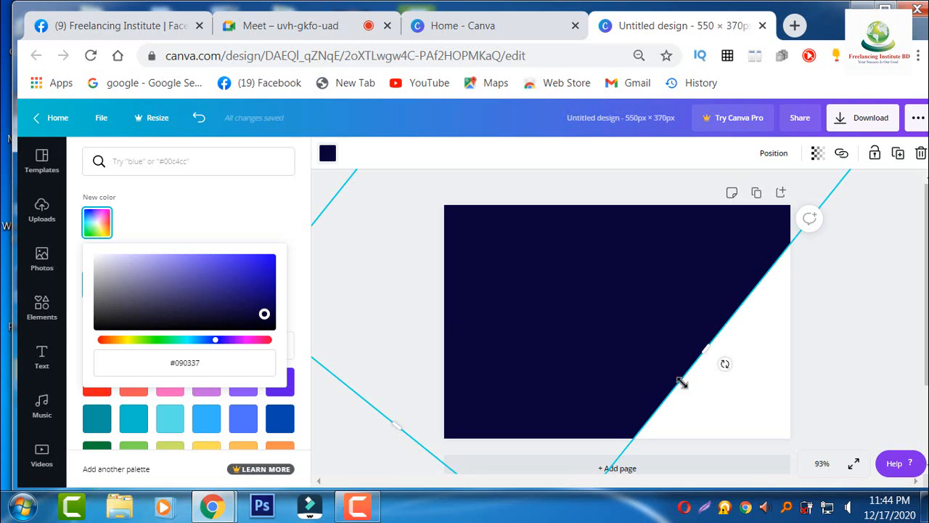
{"action": "key", "text": "Escape"}
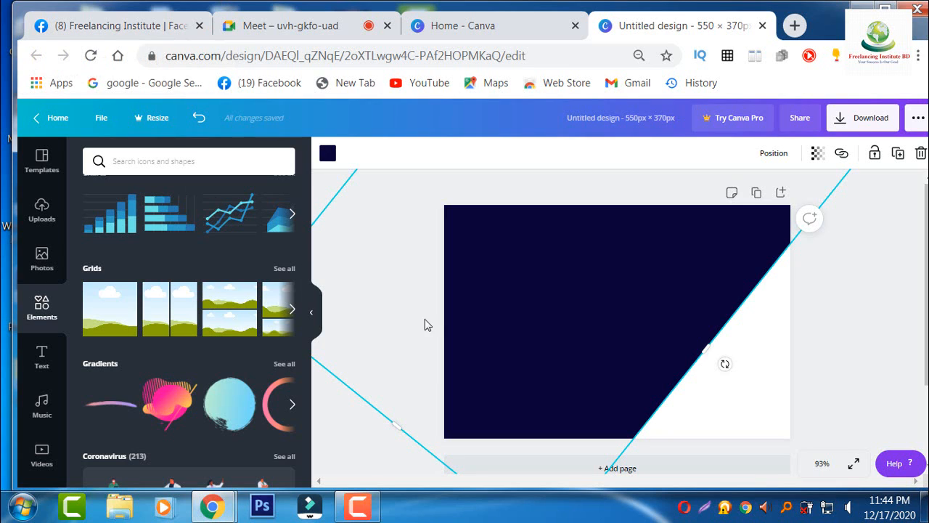
Step: Add a second single-cell grid over the navy shape and rotate it diagonally
{"action": "left_click", "coordinate": [334, 458]}
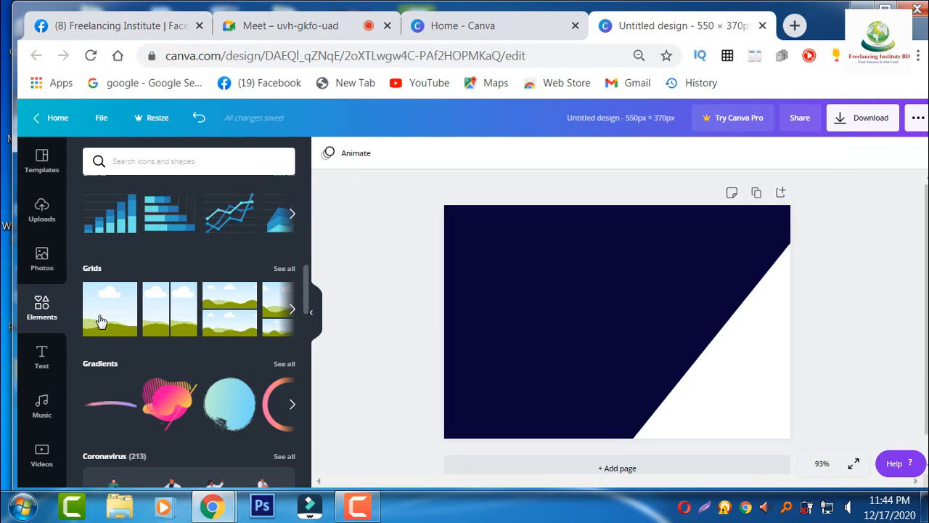
{"action": "left_click", "coordinate": [120, 328]}
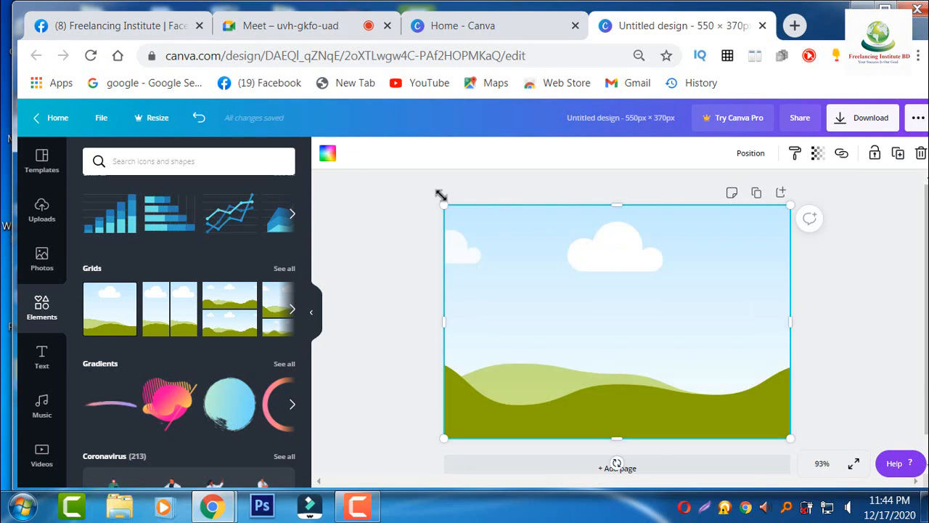
{"action": "left_click_drag", "start_coordinate": [616, 462], "coordinate": [772, 477]}
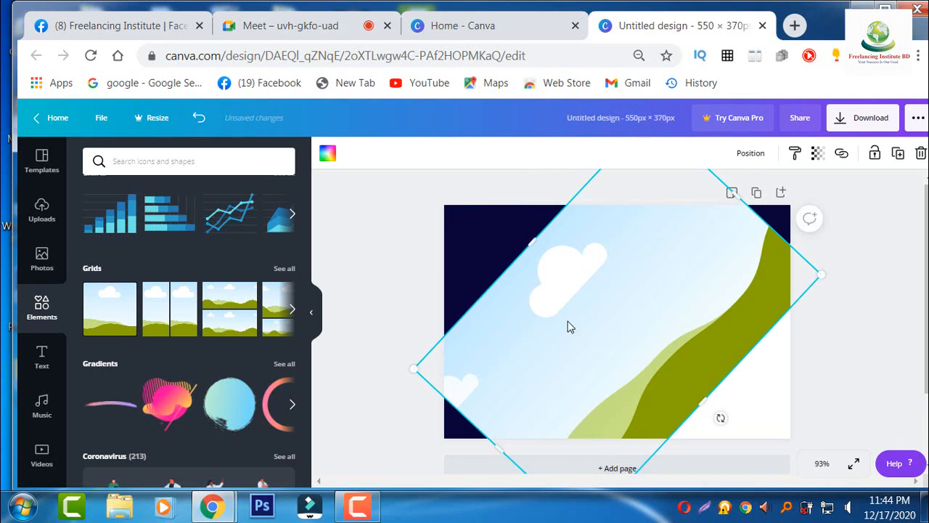
Step: Move the second grid into the banner's lower-right corner and rotate it parallel to the navy edge, leaving a narrow white diagonal stripe
{"action": "left_click_drag", "start_coordinate": [569, 326], "coordinate": [739, 422]}
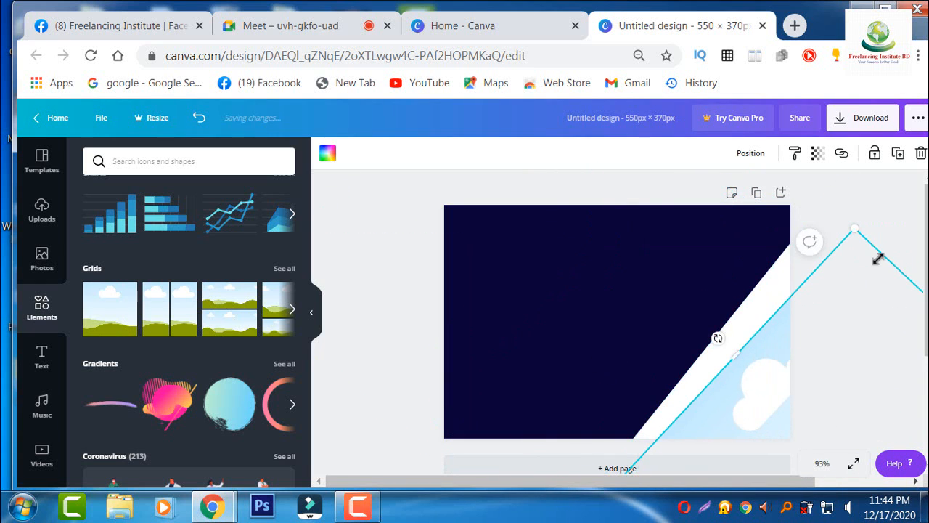
{"action": "left_click_drag", "start_coordinate": [717, 339], "coordinate": [695, 345]}
{"action": "left_click_drag", "start_coordinate": [788, 417], "coordinate": [775, 404]}
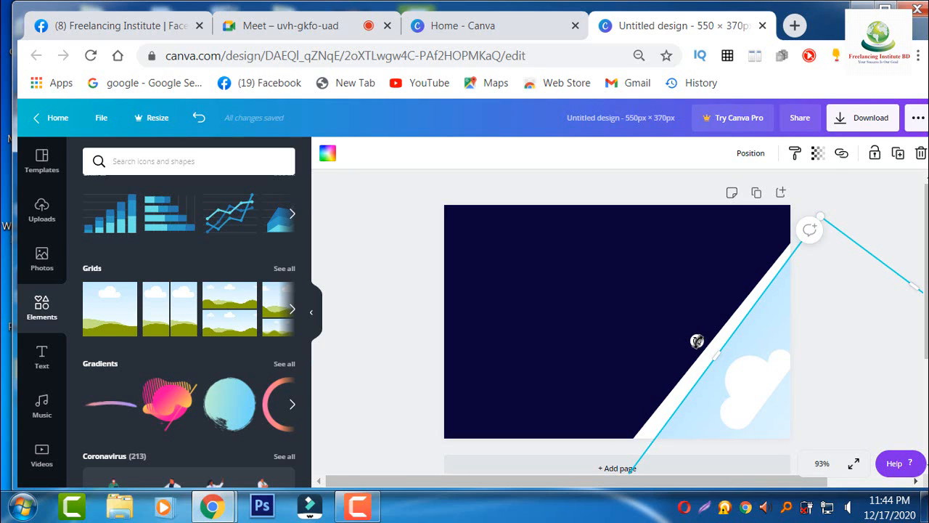
{"action": "left_click_drag", "start_coordinate": [696, 340], "coordinate": [695, 337]}
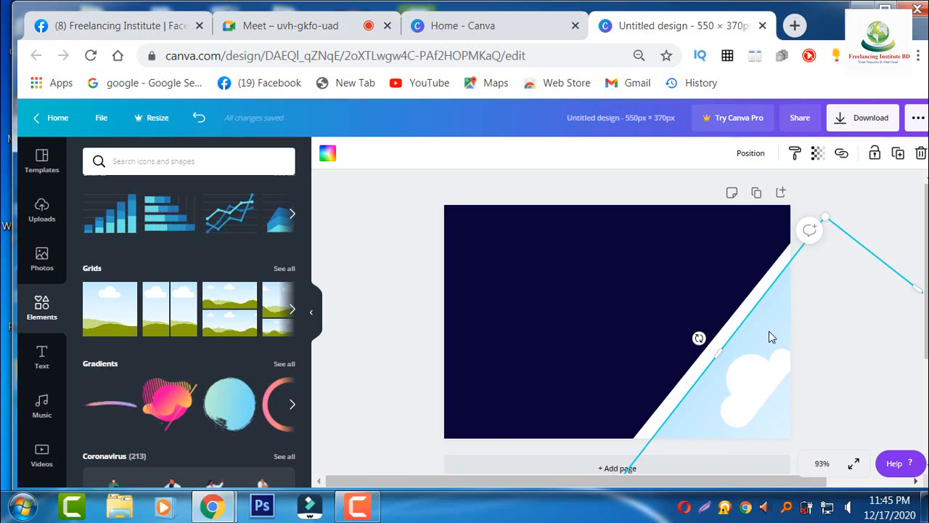
Step: Fill the corner grid with the custom yellow #F8D906
{"action": "left_click", "coordinate": [327, 153]}
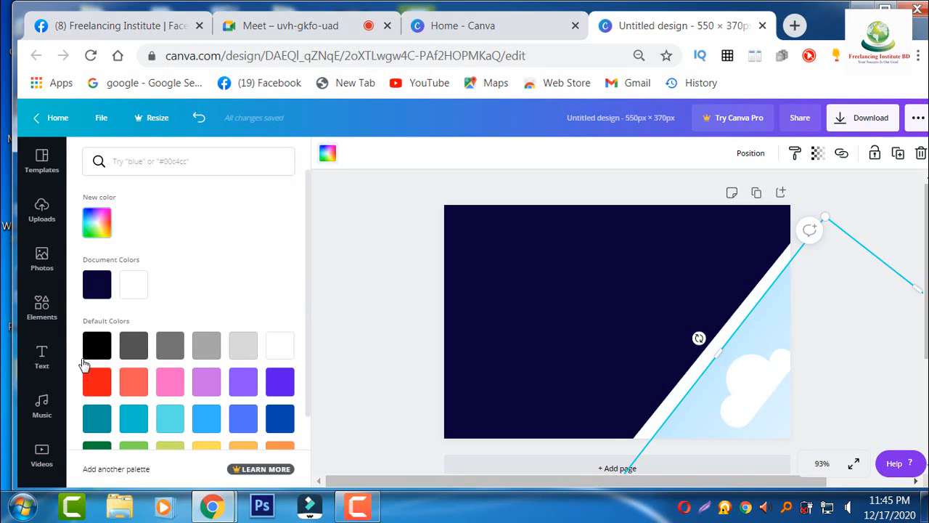
{"action": "left_click", "coordinate": [98, 230]}
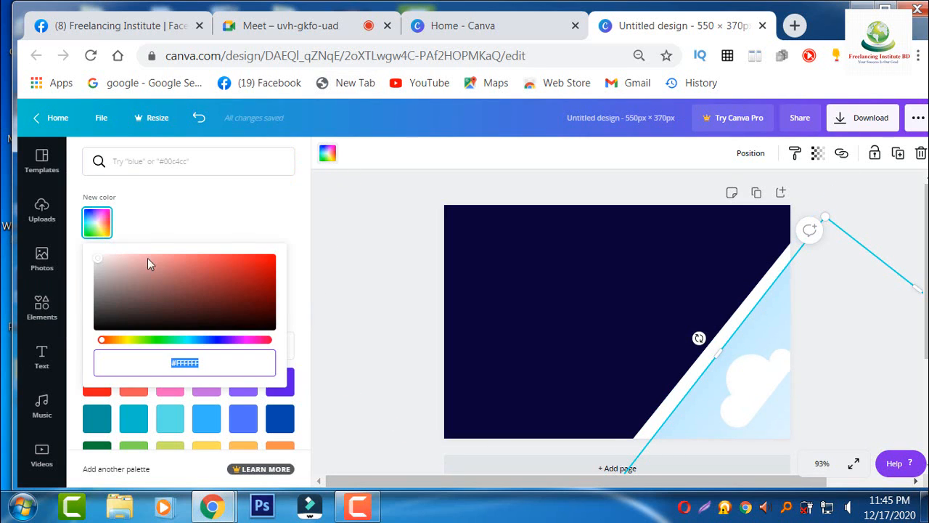
{"action": "left_click", "coordinate": [127, 341]}
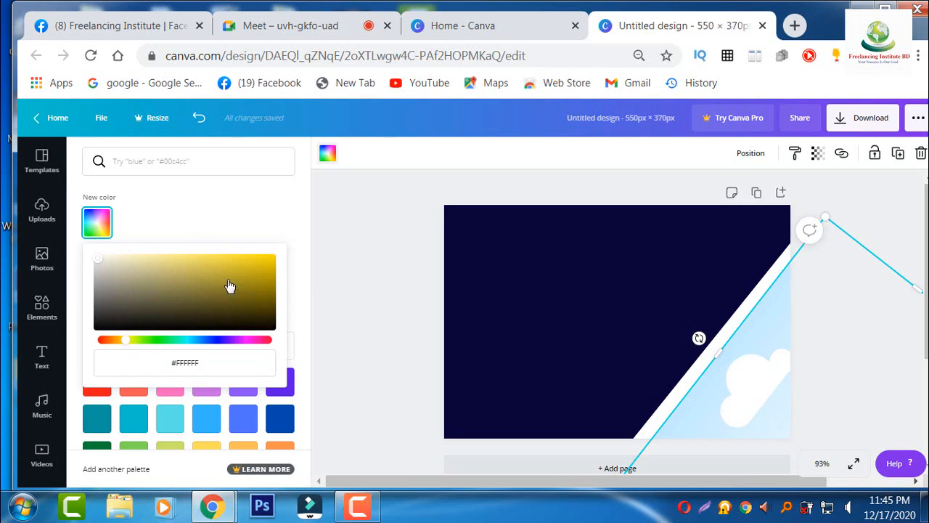
{"action": "left_click", "coordinate": [273, 261]}
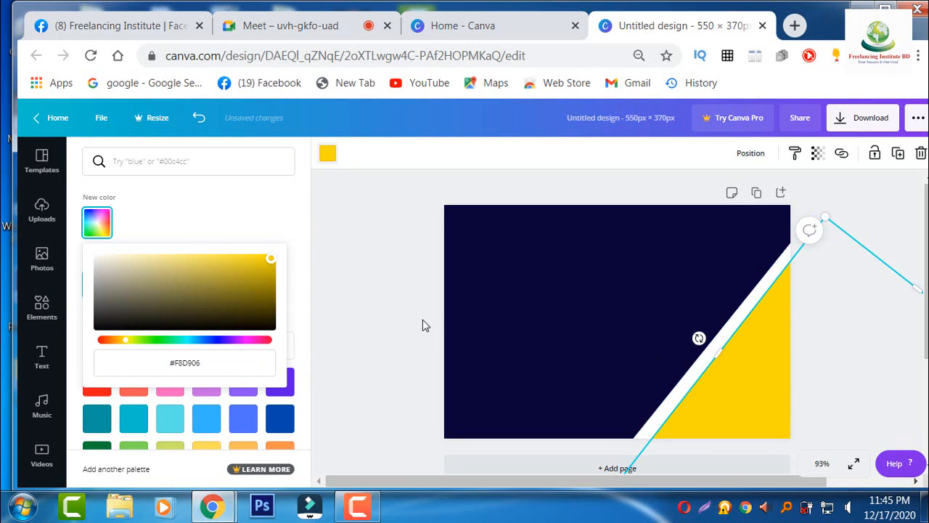
Step: Compare the yellow corner, white stripe and title layout with the Facebook Promotion sample banner on Facebook, and return to the Canva design
{"action": "left_click", "coordinate": [150, 31]}
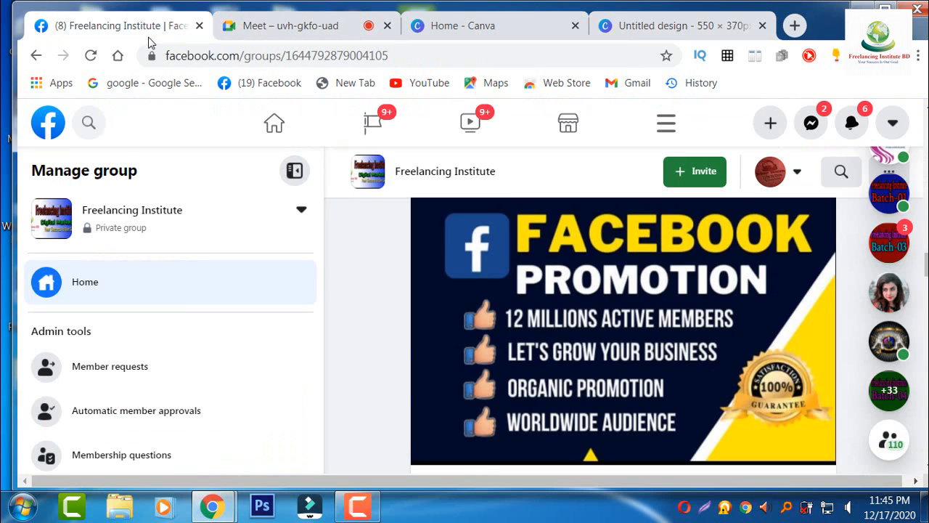
{"action": "left_click", "coordinate": [656, 32]}
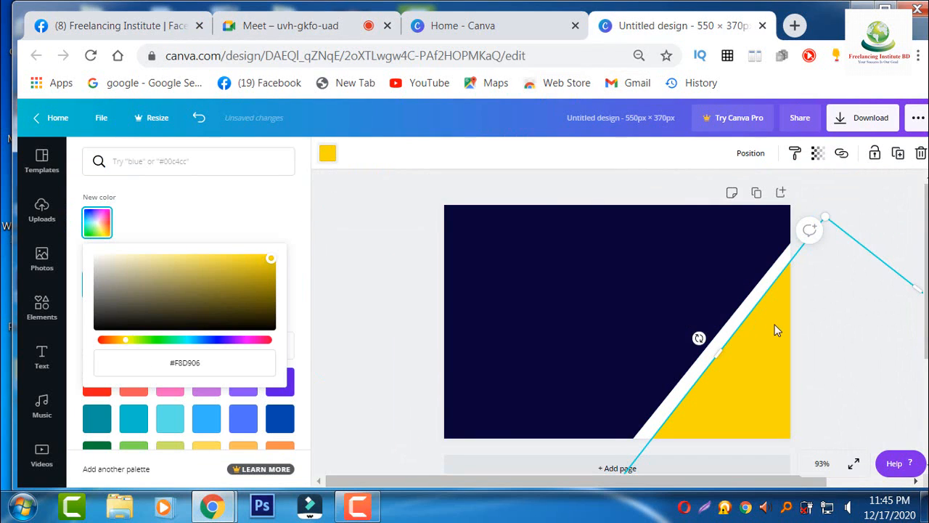
{"action": "left_click", "coordinate": [394, 315]}
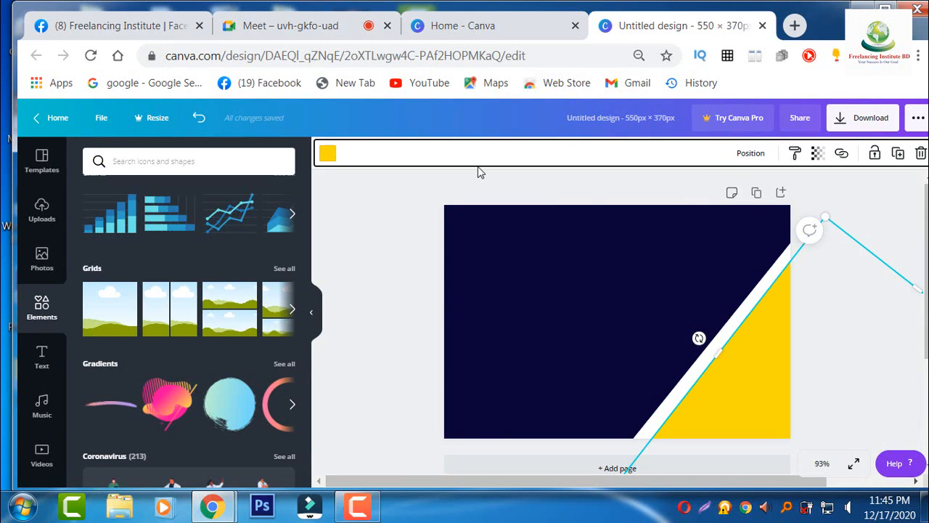
{"action": "left_click", "coordinate": [879, 232]}
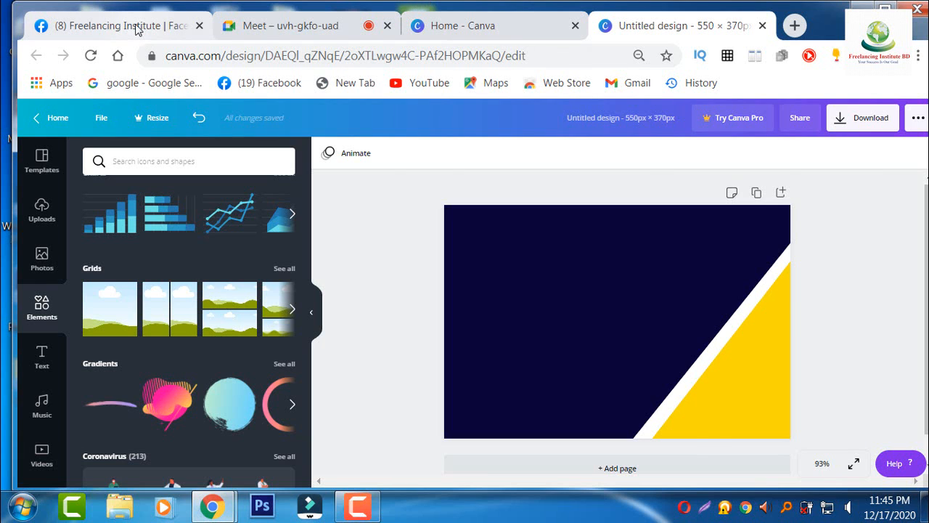
{"action": "left_click", "coordinate": [160, 25]}
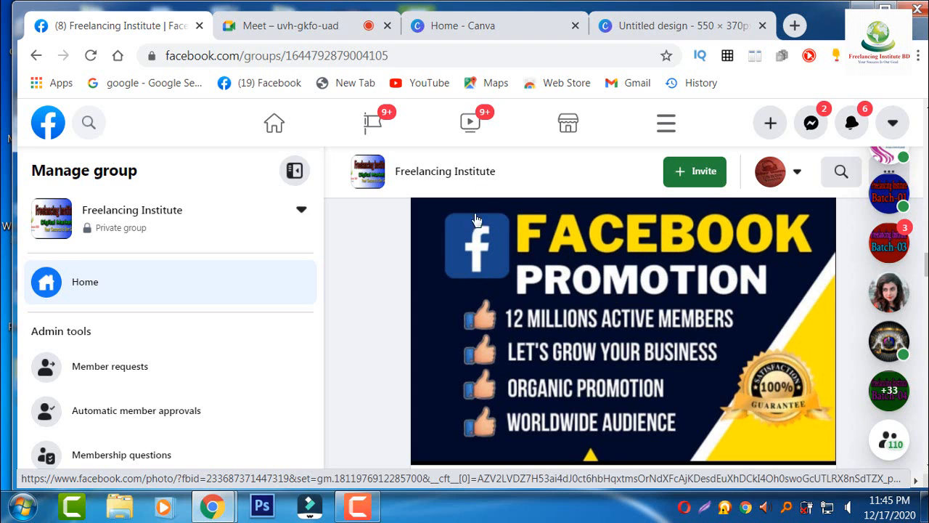
{"action": "left_click", "coordinate": [693, 25]}
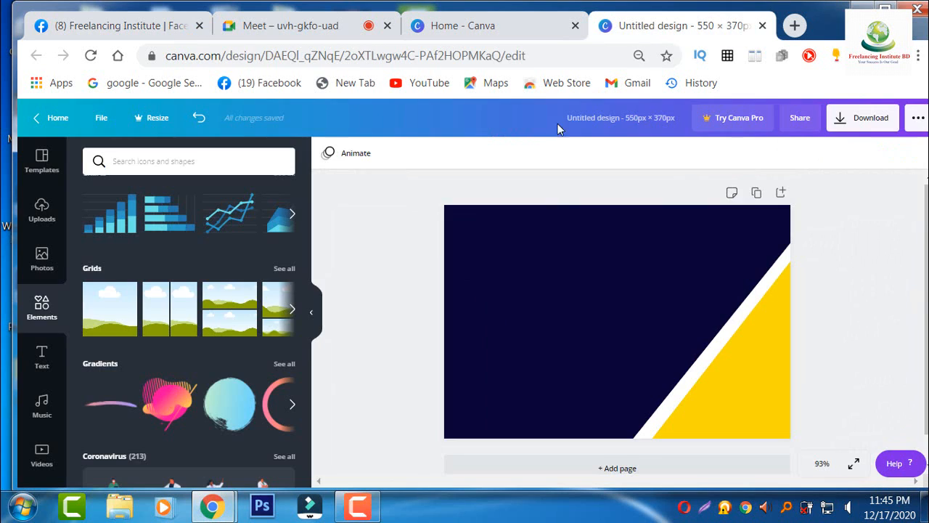
{"action": "left_click", "coordinate": [164, 29]}
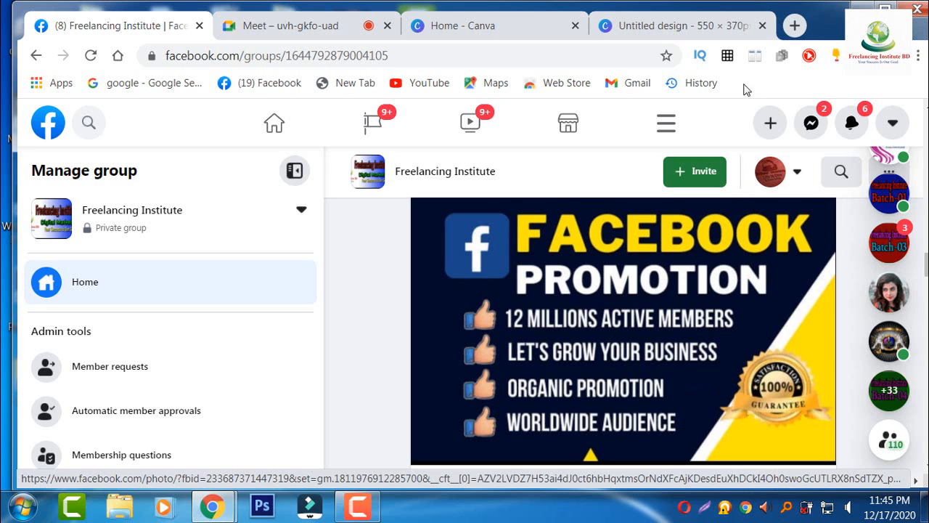
{"action": "left_click", "coordinate": [681, 29]}
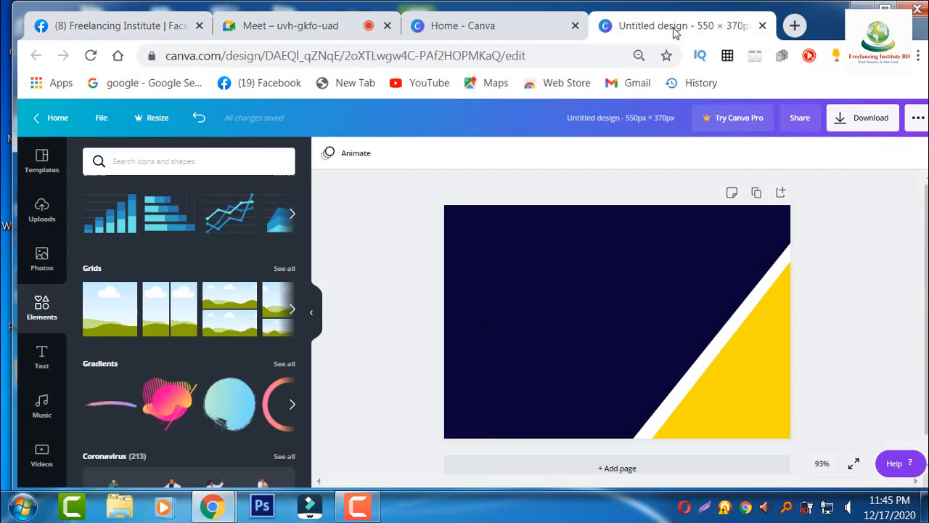
Step: Add a heading to the banner and replace its placeholder text with "Facebook"
{"action": "left_click", "coordinate": [42, 355]}
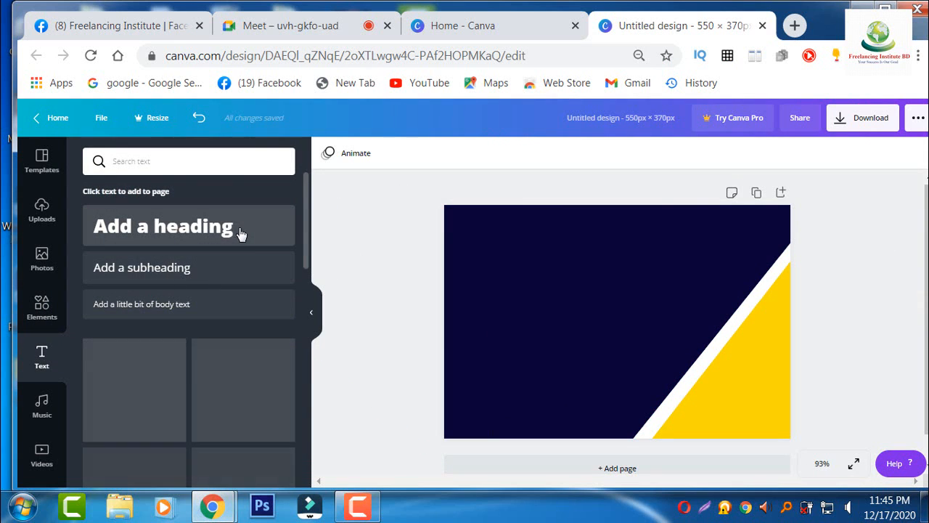
{"action": "left_click", "coordinate": [215, 243]}
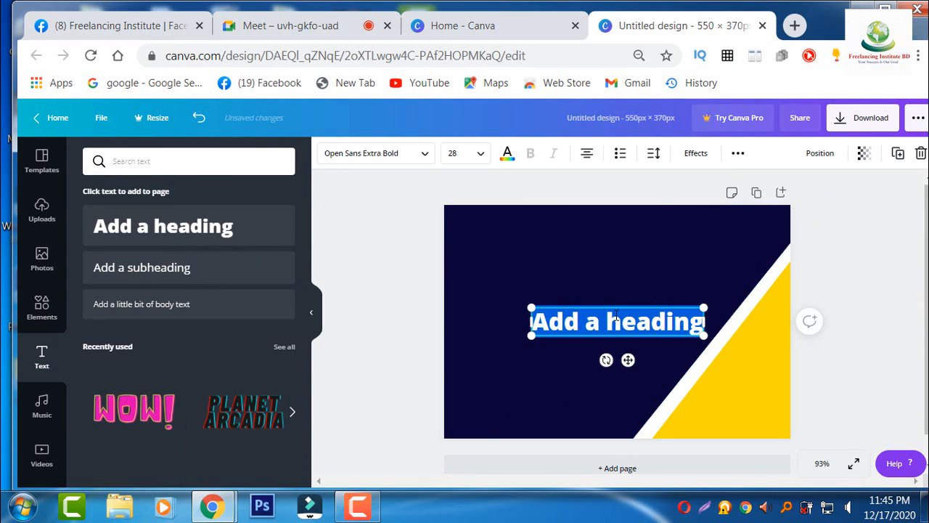
{"action": "key", "text": "BackSpace"}
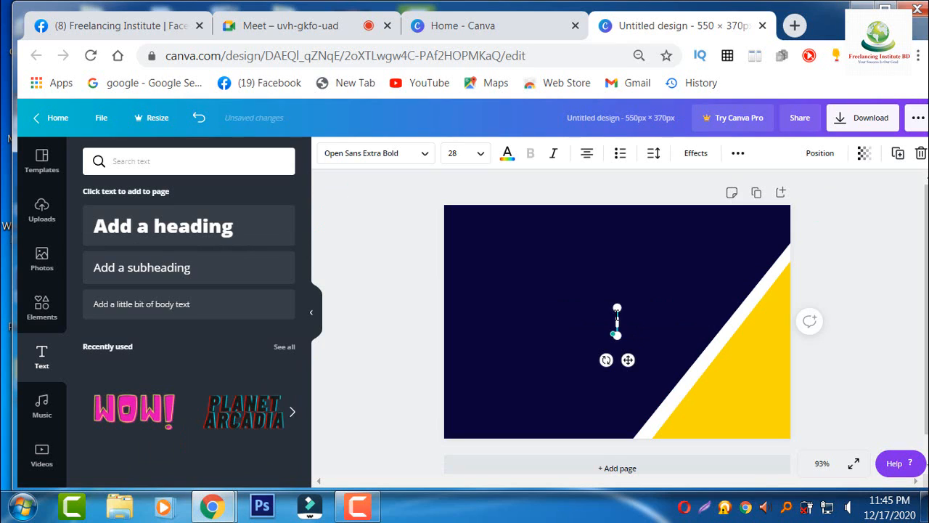
{"action": "type", "text": "Facebook"}
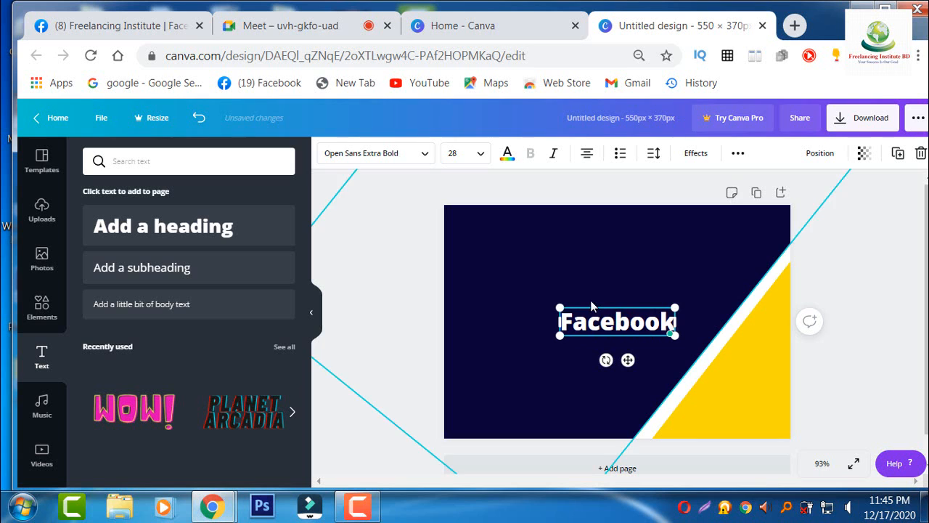
Step: Check the title style on the sample banner and set the Facebook heading's font to Anton
{"action": "left_click", "coordinate": [109, 27]}
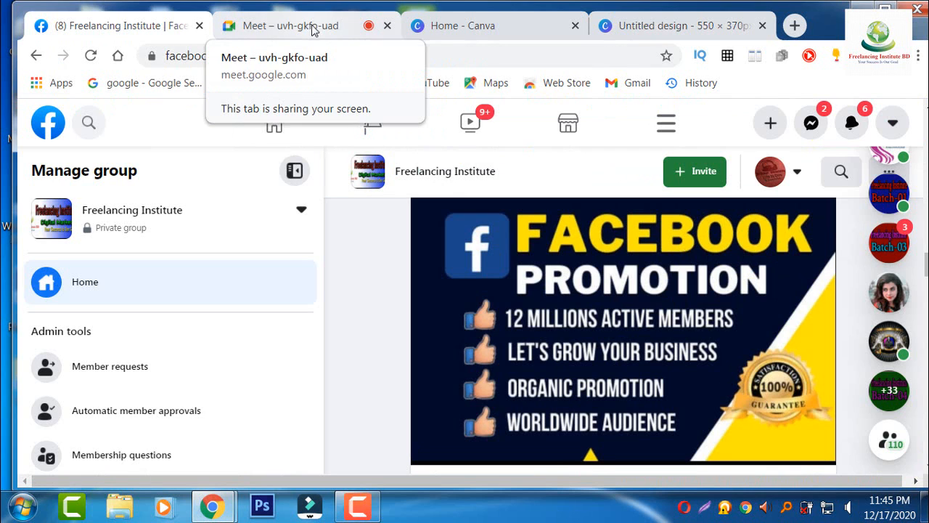
{"action": "left_click", "coordinate": [664, 26]}
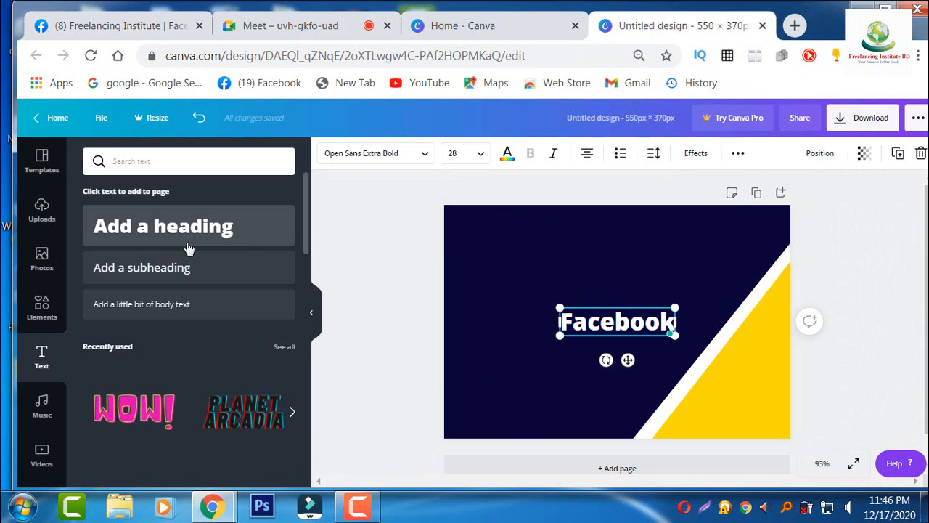
{"action": "double_click", "coordinate": [607, 323]}
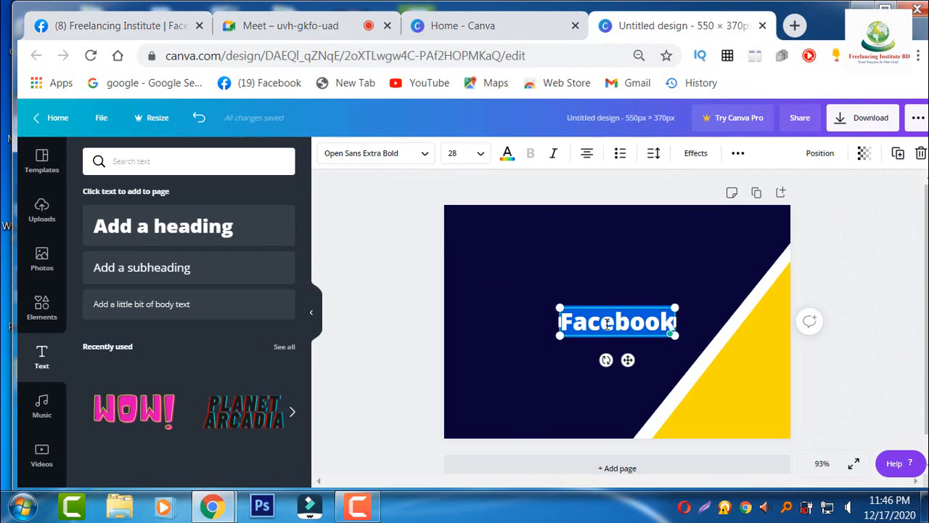
{"action": "left_click", "coordinate": [425, 156]}
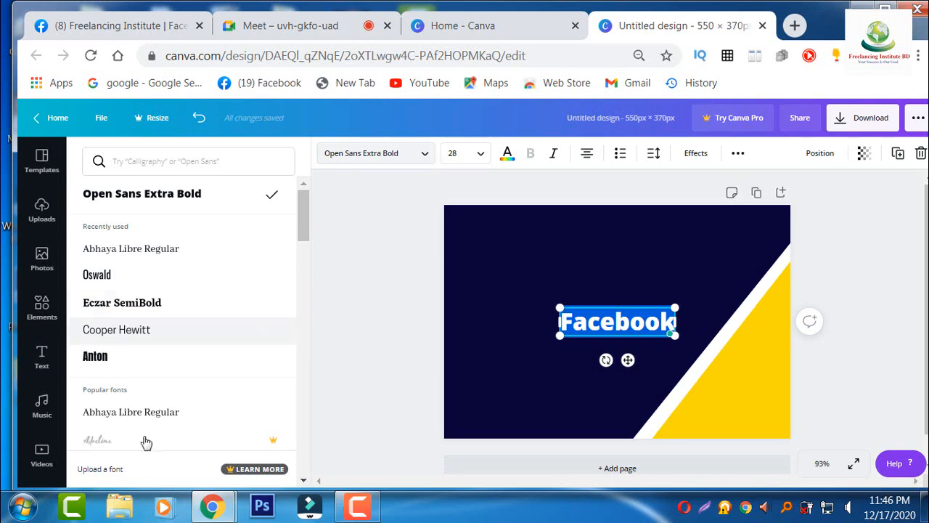
{"action": "left_click", "coordinate": [94, 357]}
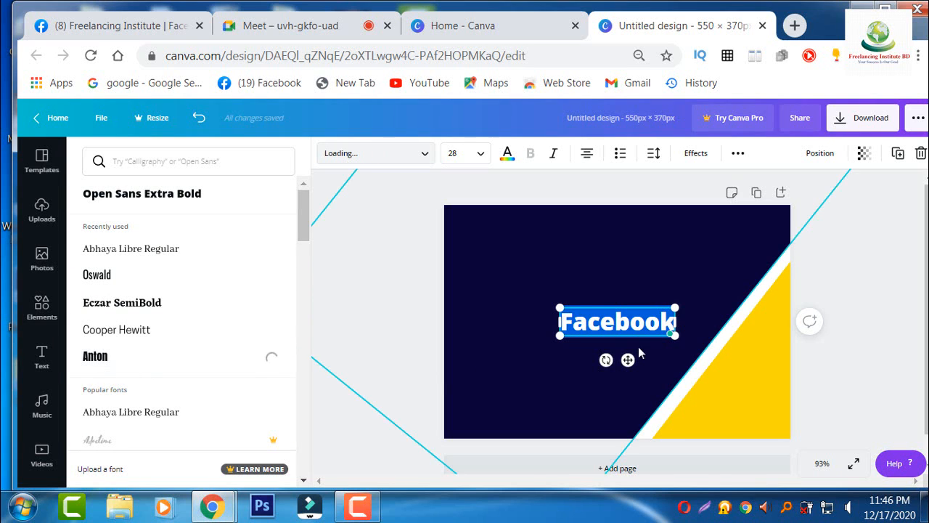
Step: Enlarge the Facebook heading to size 54.2, widen its text box, and place it near the banner's top edge, slightly right of centre
{"action": "left_click_drag", "start_coordinate": [668, 307], "coordinate": [787, 278]}
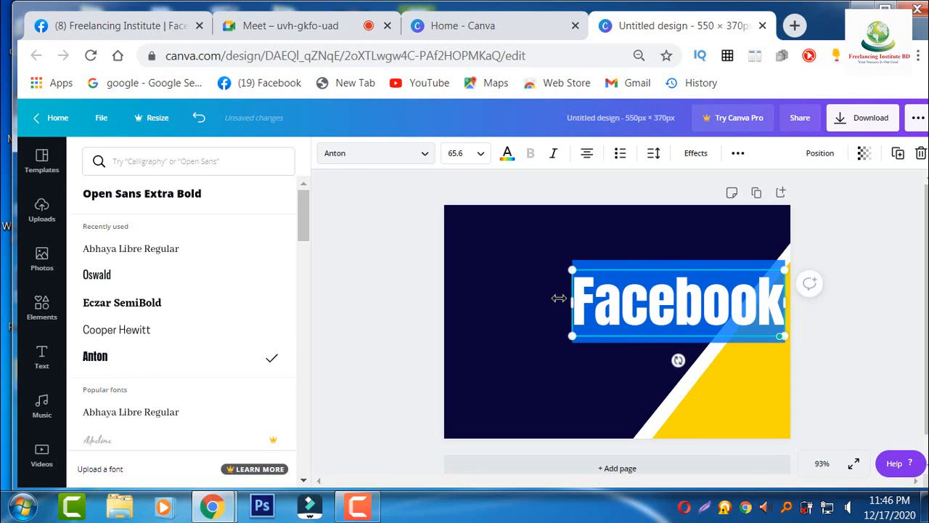
{"action": "left_click_drag", "start_coordinate": [570, 302], "coordinate": [504, 305]}
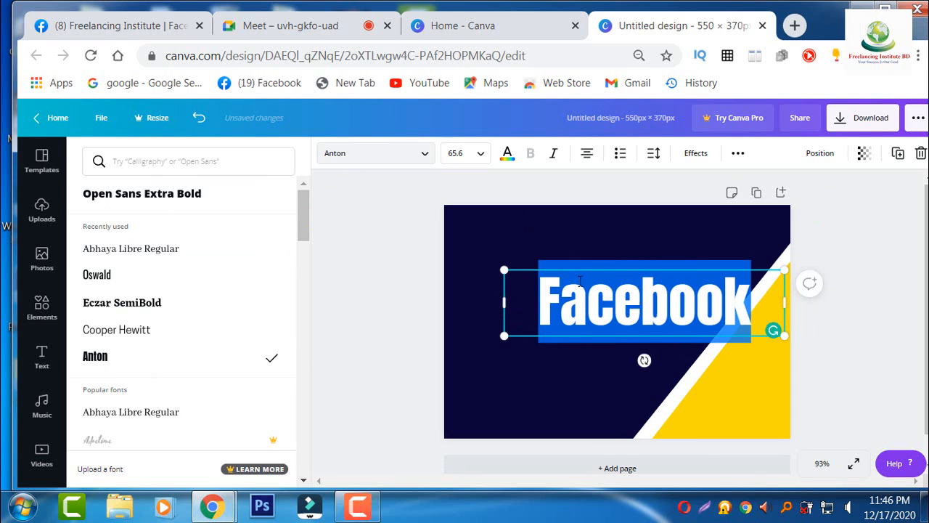
{"action": "left_click", "coordinate": [571, 368]}
{"action": "left_click_drag", "start_coordinate": [643, 314], "coordinate": [618, 250]}
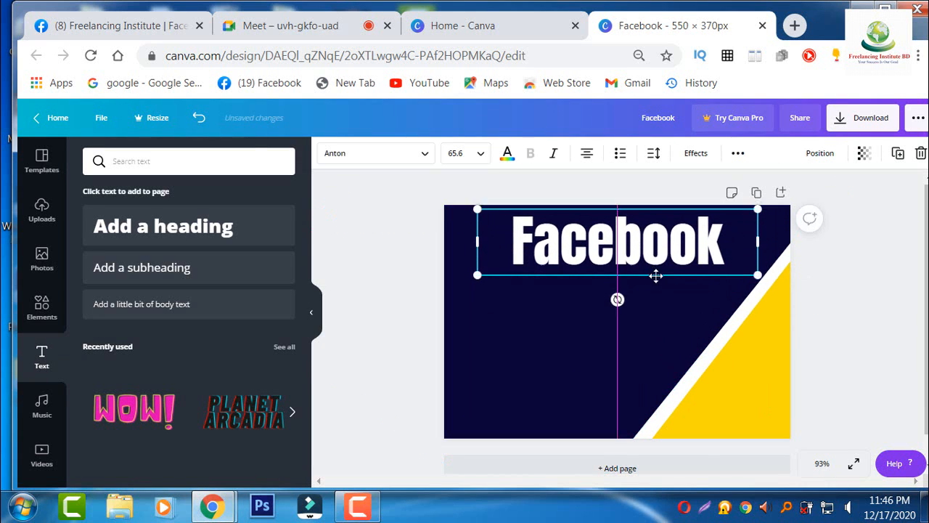
{"action": "left_click_drag", "start_coordinate": [656, 276], "coordinate": [666, 302]}
{"action": "left_click_drag", "start_coordinate": [742, 290], "coordinate": [698, 280]}
{"action": "left_click_drag", "start_coordinate": [638, 267], "coordinate": [646, 245]}
{"action": "left_click_drag", "start_coordinate": [635, 279], "coordinate": [634, 279]}
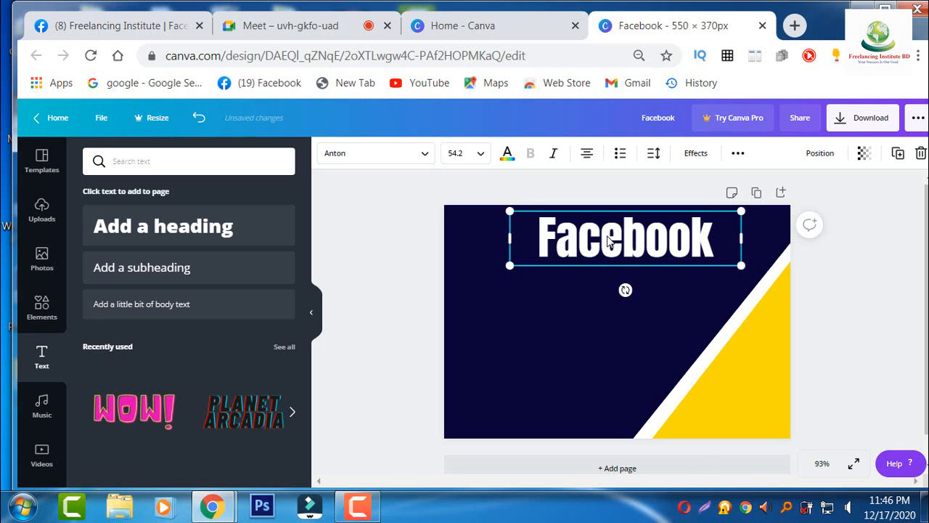
Step: Colour the Facebook heading with the document's yellow
{"action": "double_click", "coordinate": [608, 241]}
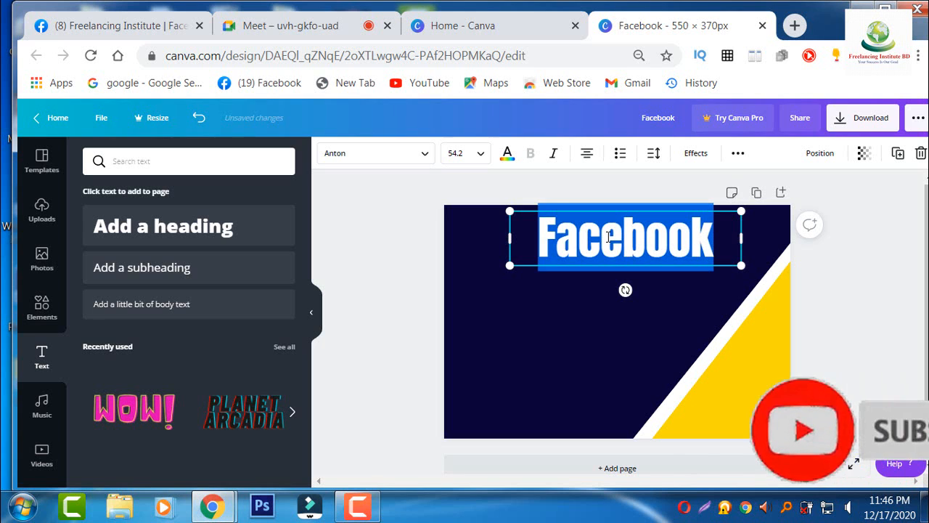
{"action": "left_click", "coordinate": [516, 161]}
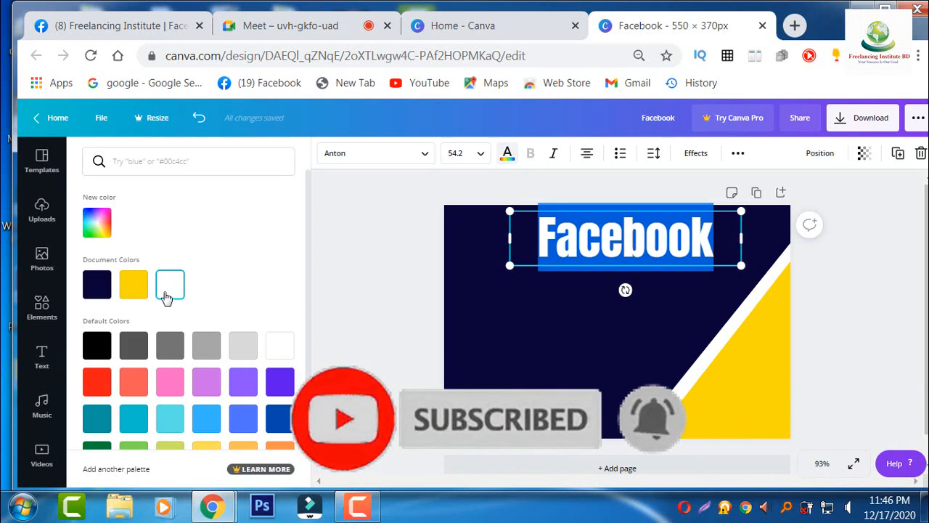
{"action": "left_click", "coordinate": [131, 293]}
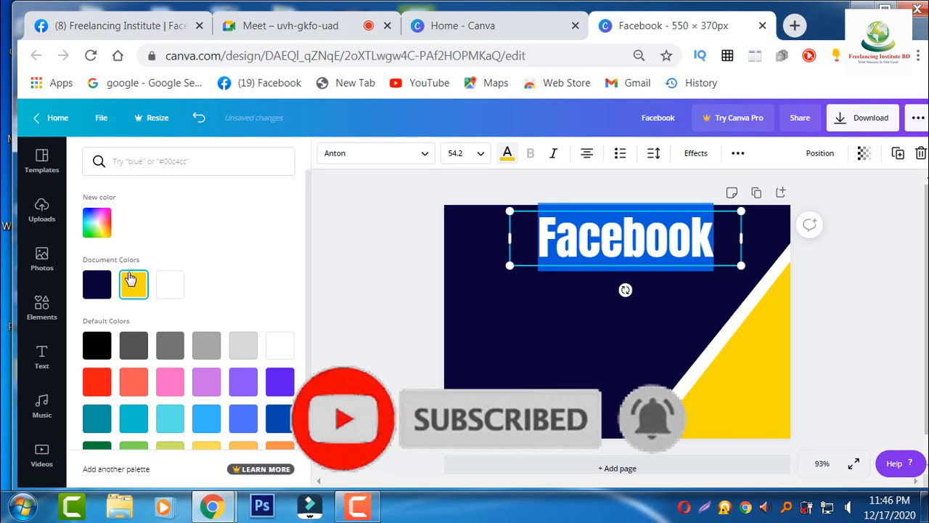
{"action": "left_click", "coordinate": [555, 307]}
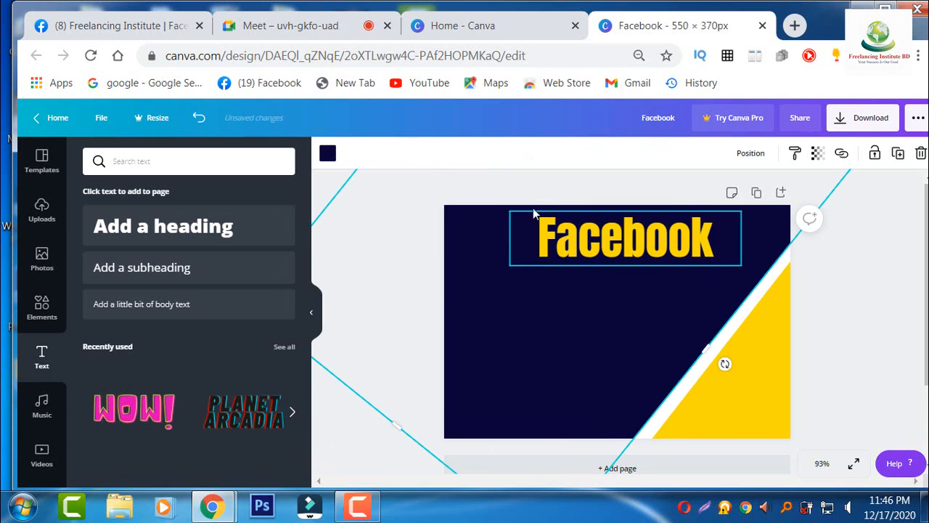
Step: Check the sample banner's second title line and add a heading reading "PROMOTION" to the Canva banner
{"action": "left_click", "coordinate": [167, 27]}
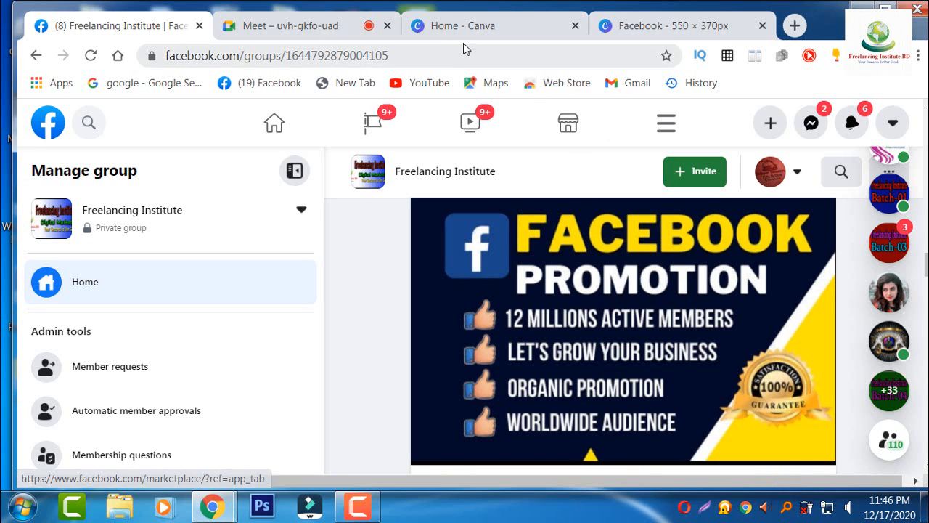
{"action": "left_click", "coordinate": [635, 27]}
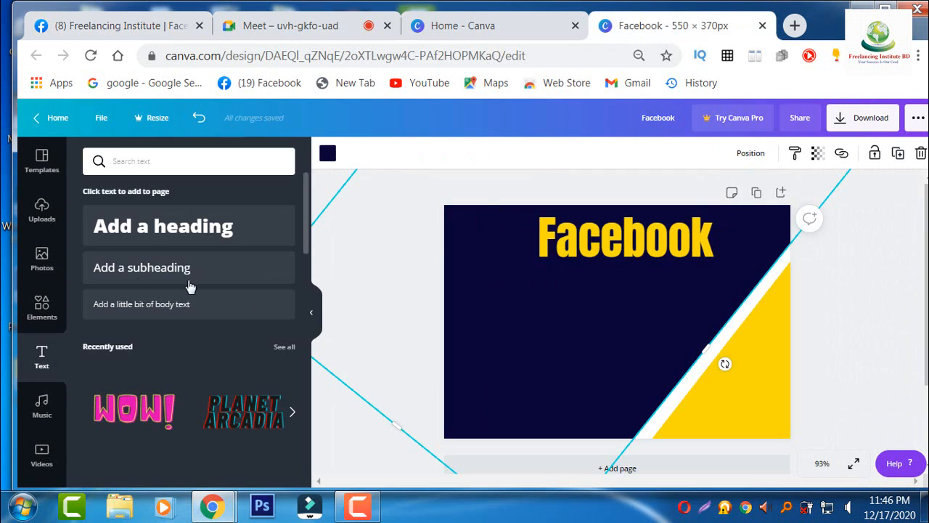
{"action": "left_click", "coordinate": [148, 228]}
{"action": "key", "text": "BackSpace"}
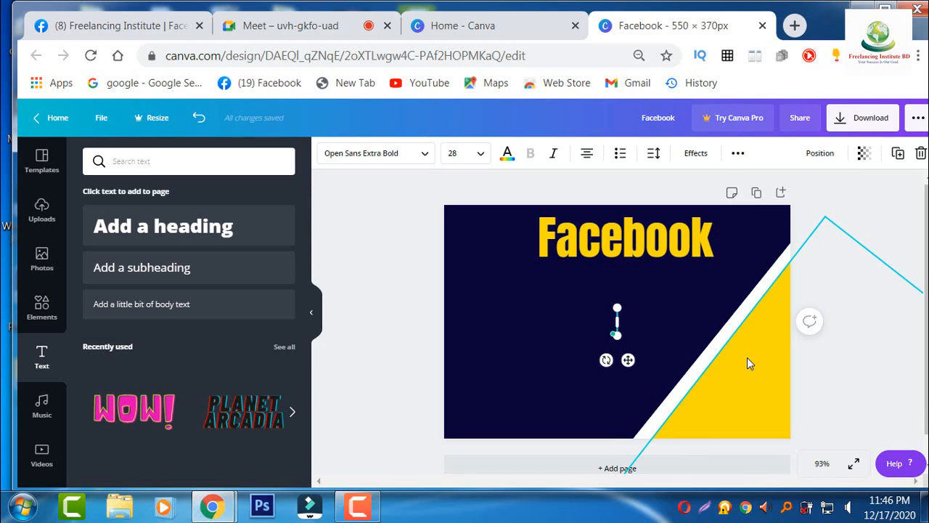
{"action": "type", "text": "Pr"}
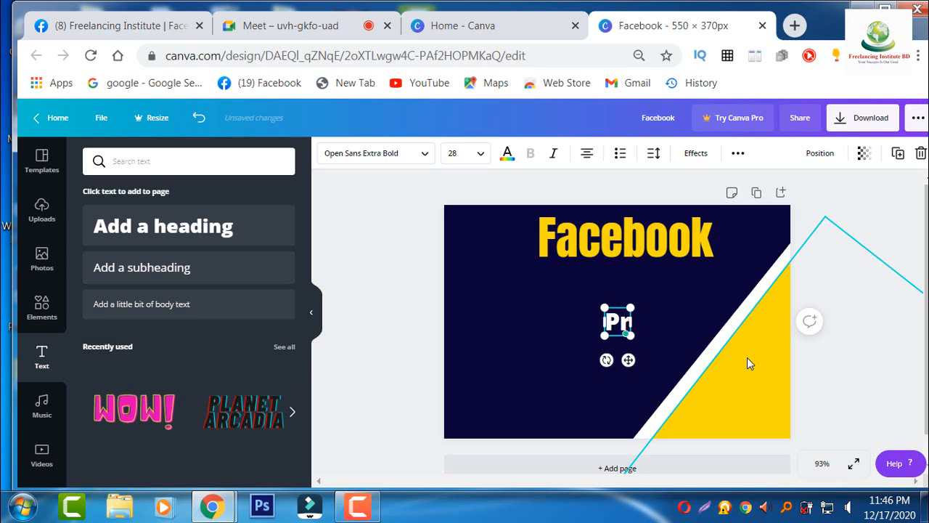
{"action": "key", "text": "BackSpace"}
{"action": "type", "text": "ro"}
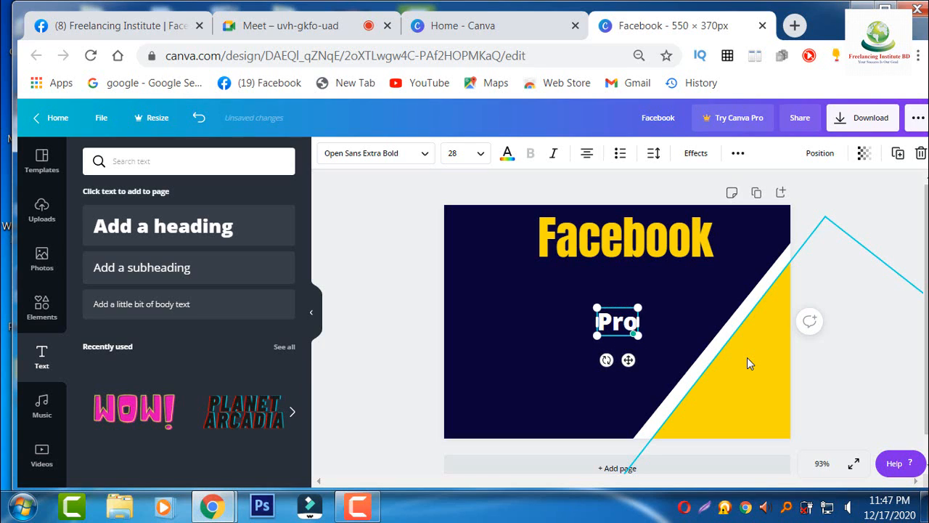
{"action": "key", "text": "BackSpace"}
{"action": "key", "text": "BackSpace"}
{"action": "key", "text": "BackSpace"}
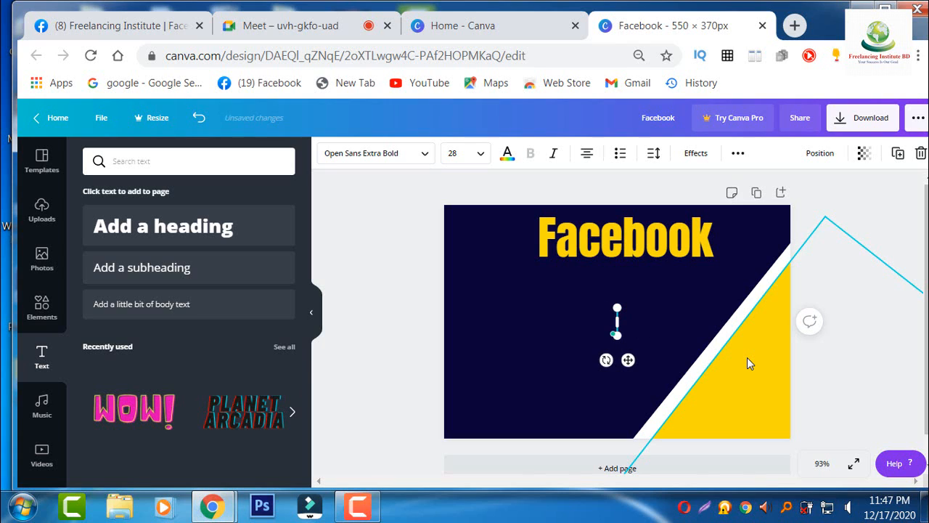
{"action": "type", "text": "P"}
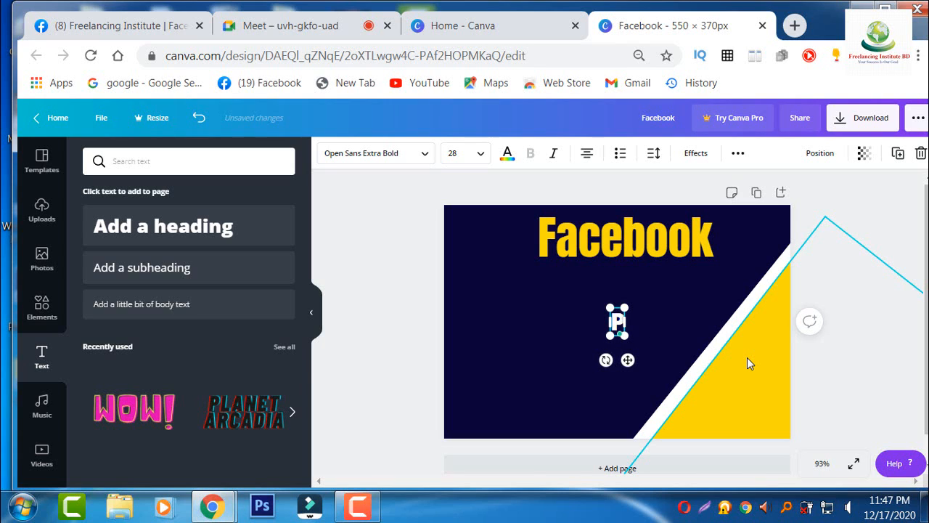
{"action": "type", "text": "ROMO"}
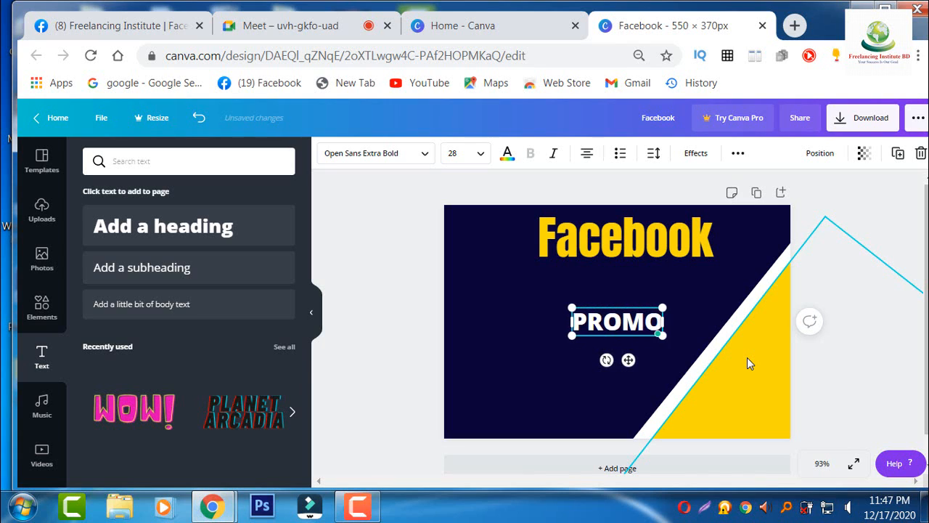
{"action": "type", "text": "TION"}
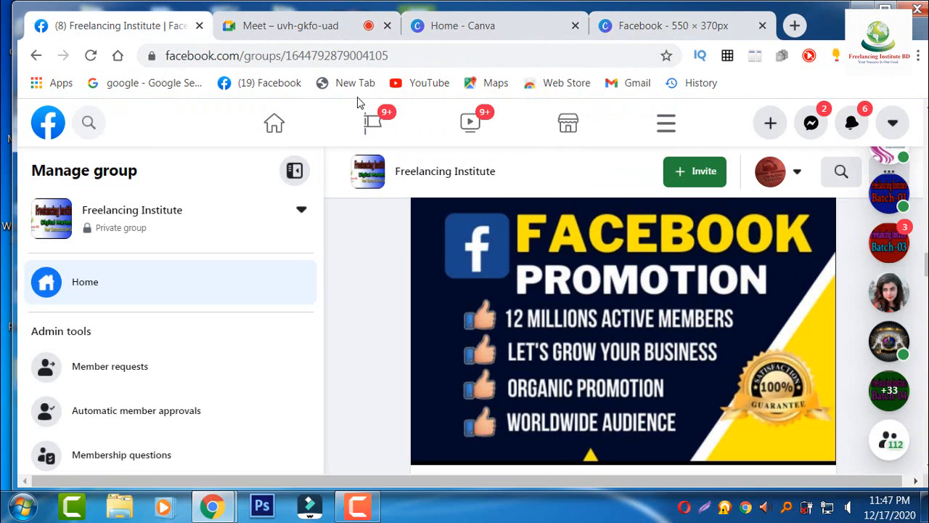
Step: Compare with the sample banner, then enlarge the PROMOTION heading to size 33.2 and place it directly beneath Facebook, shifted slightly right
{"action": "left_click", "coordinate": [145, 26]}
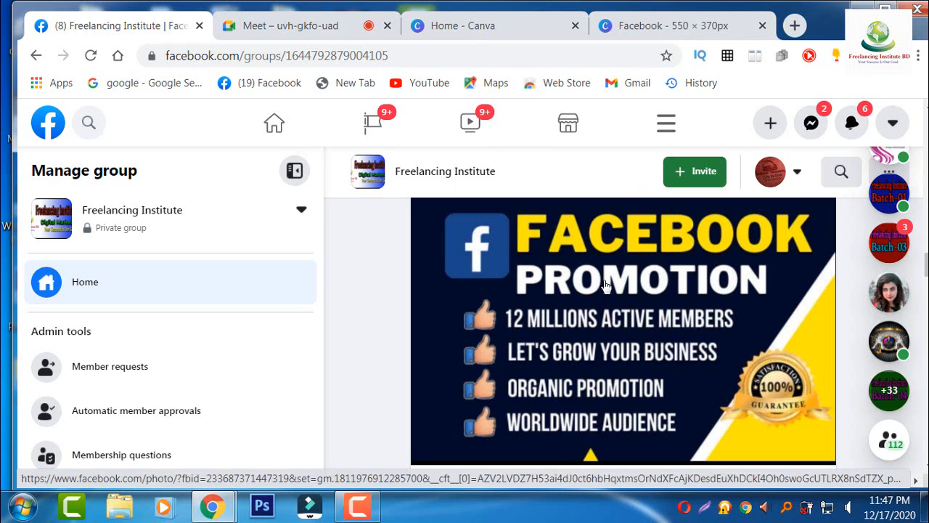
{"action": "left_click", "coordinate": [664, 25]}
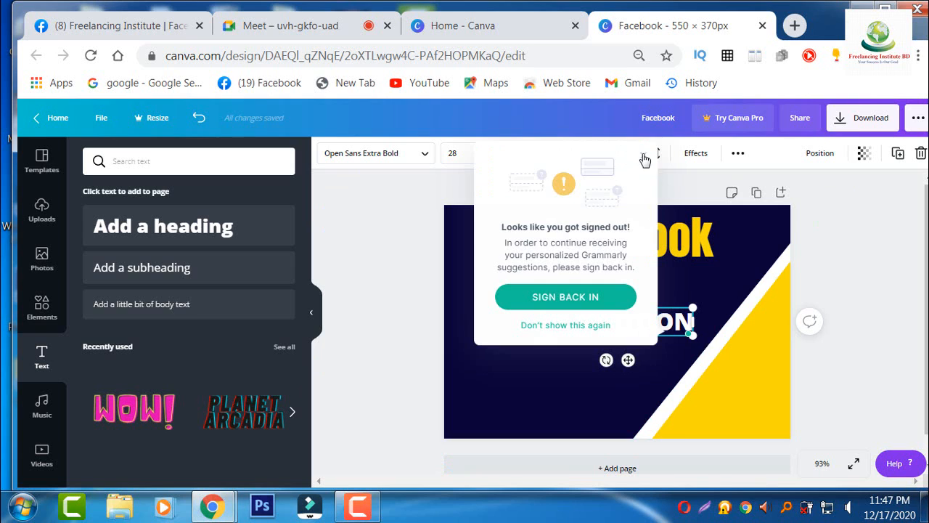
{"action": "left_click", "coordinate": [645, 159]}
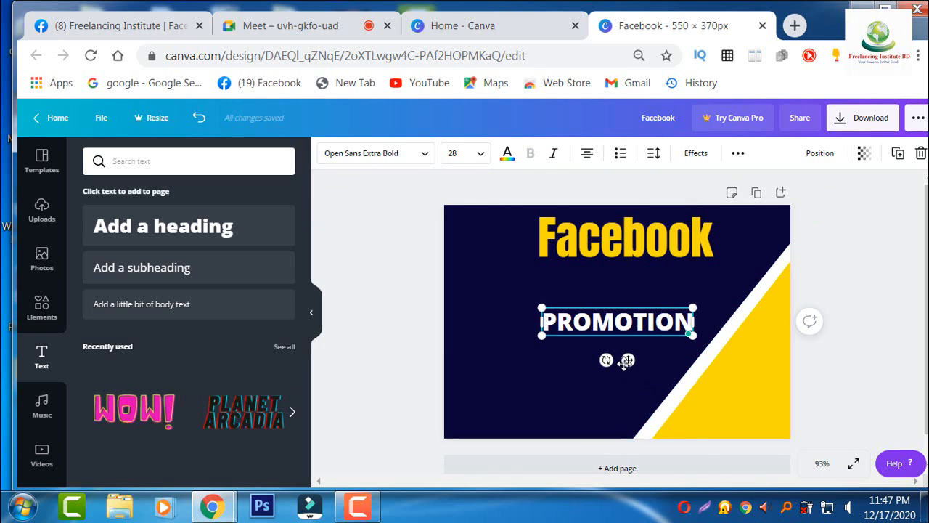
{"action": "left_click_drag", "start_coordinate": [631, 358], "coordinate": [635, 319]}
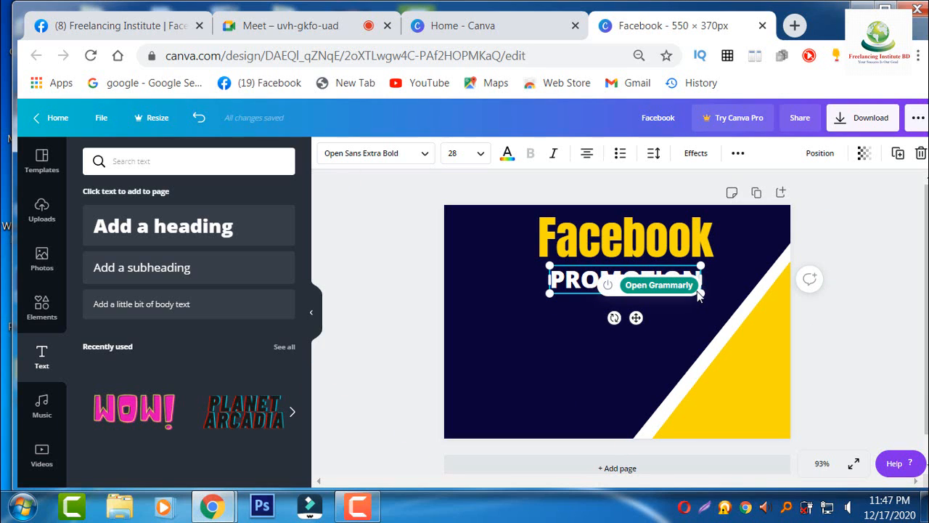
{"action": "left_click_drag", "start_coordinate": [703, 264], "coordinate": [729, 262]}
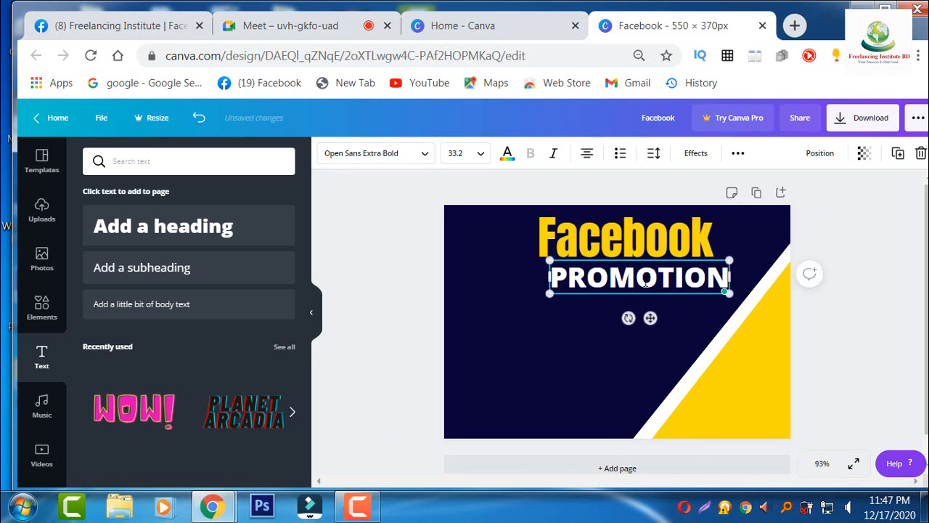
{"action": "left_click", "coordinate": [613, 349]}
{"action": "left_click_drag", "start_coordinate": [628, 287], "coordinate": [635, 278]}
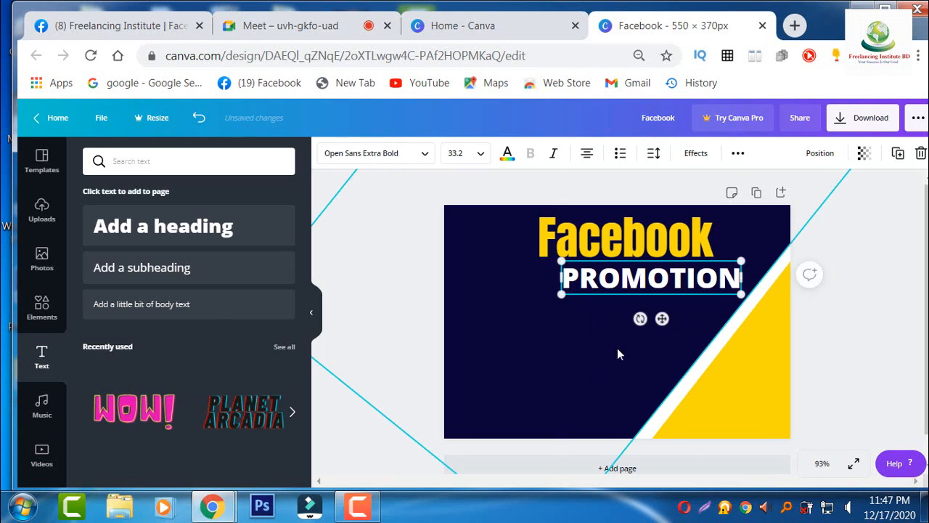
{"action": "left_click", "coordinate": [696, 362]}
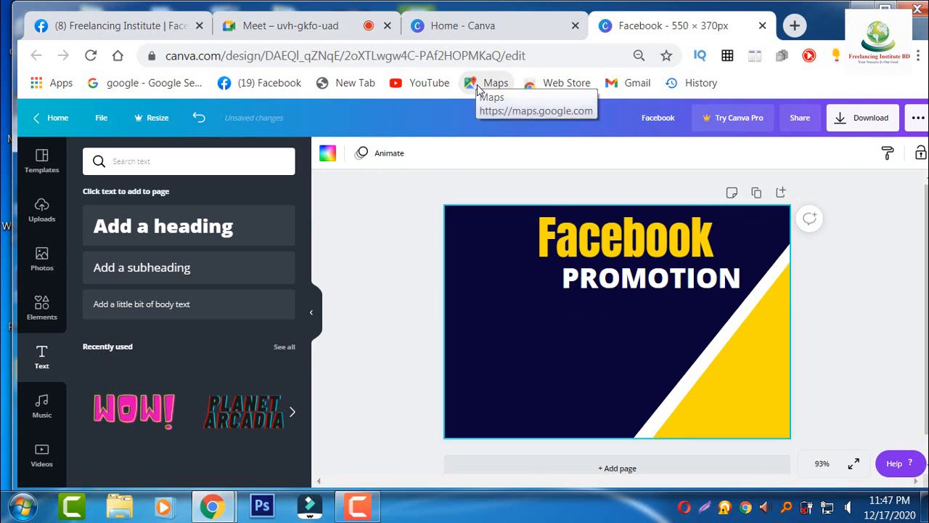
Step: Check the first feature line on the sample and add a heading reading "12 Millions Active Members" to the Canva banner
{"action": "left_click", "coordinate": [91, 28]}
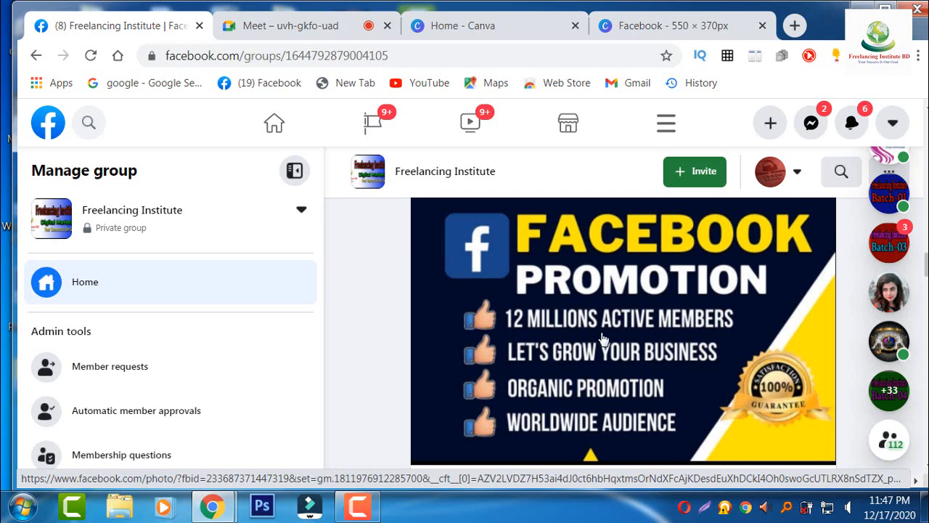
{"action": "left_click", "coordinate": [686, 30]}
{"action": "left_click", "coordinate": [153, 226]}
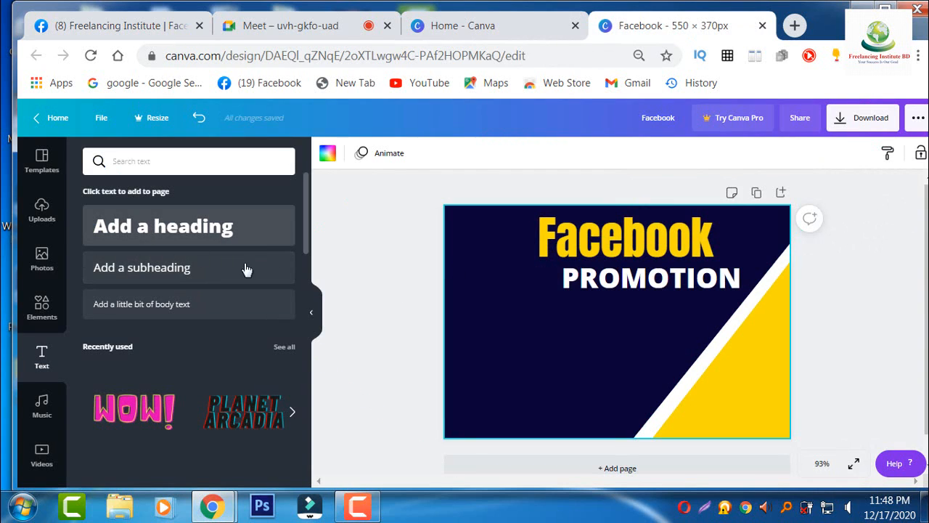
{"action": "key", "text": "BackSpace"}
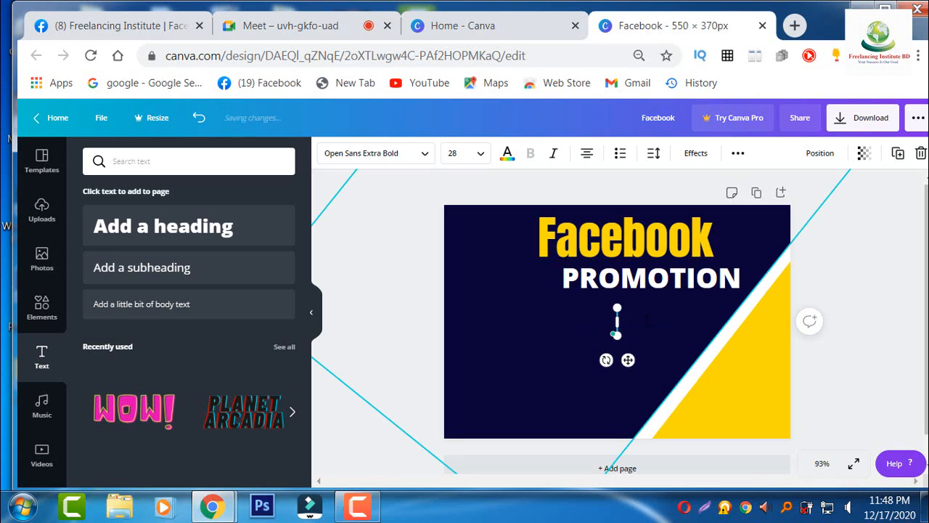
{"action": "type", "text": "1"}
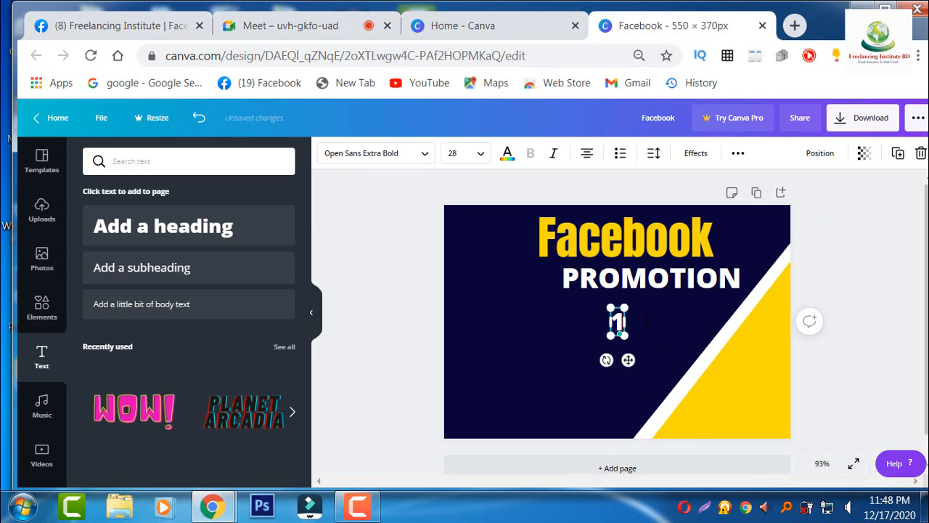
{"action": "type", "text": "2m"}
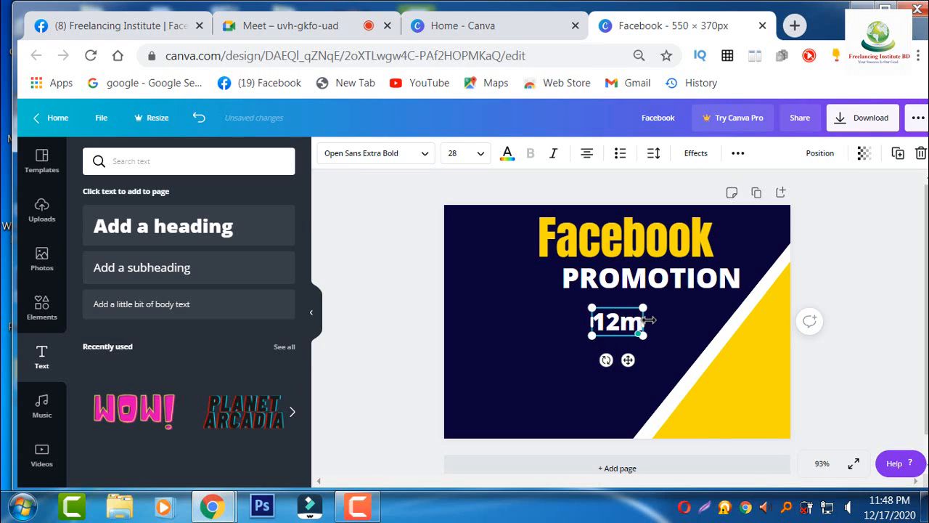
{"action": "key", "text": "BackSpace"}
{"action": "type", "text": "M"}
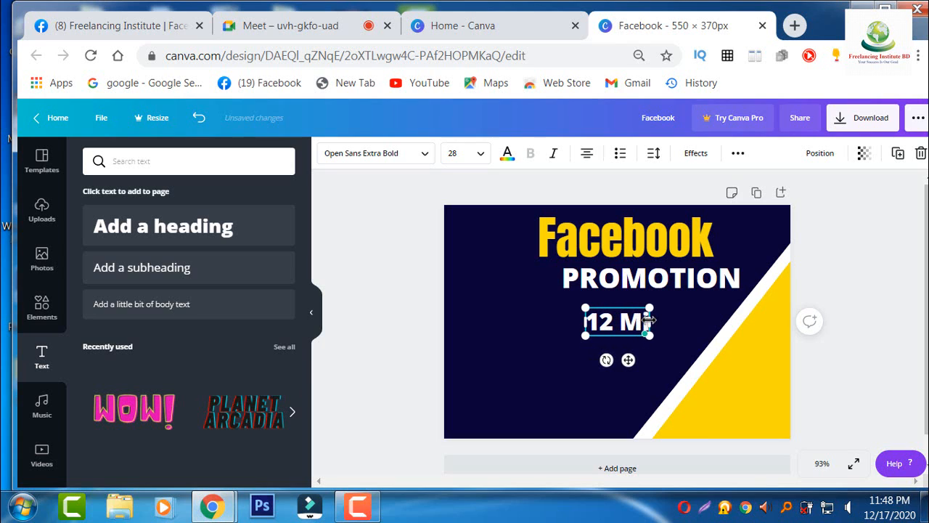
{"action": "type", "text": "illion"}
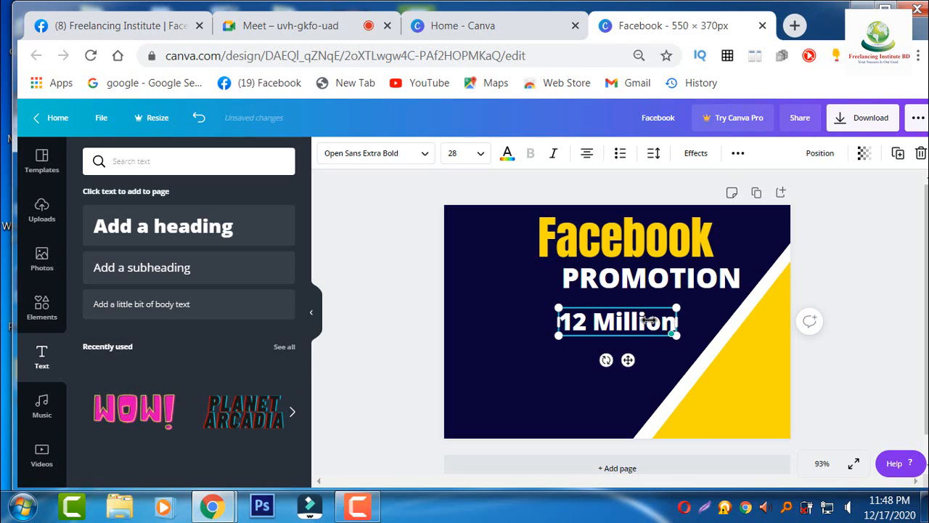
{"action": "type", "text": "s A"}
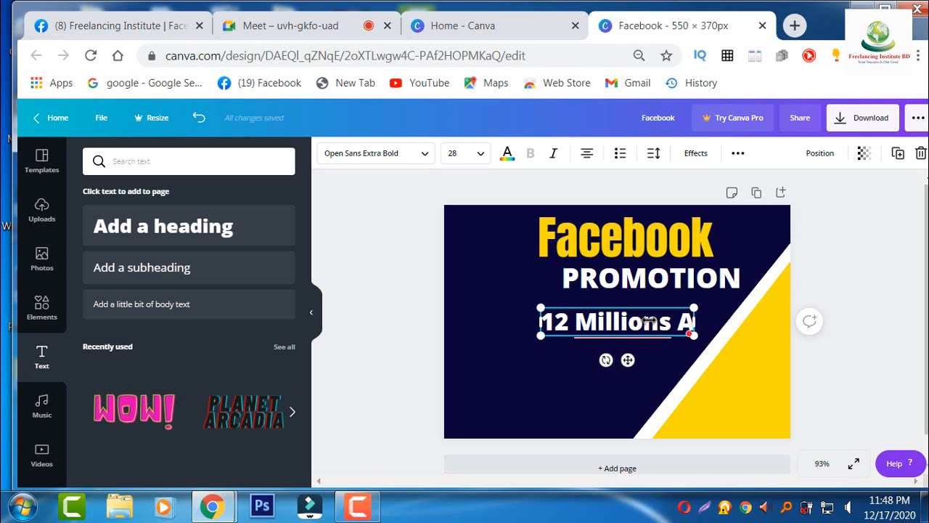
{"action": "mouse_move", "coordinate": [656, 316]}
{"action": "type", "text": "cti"}
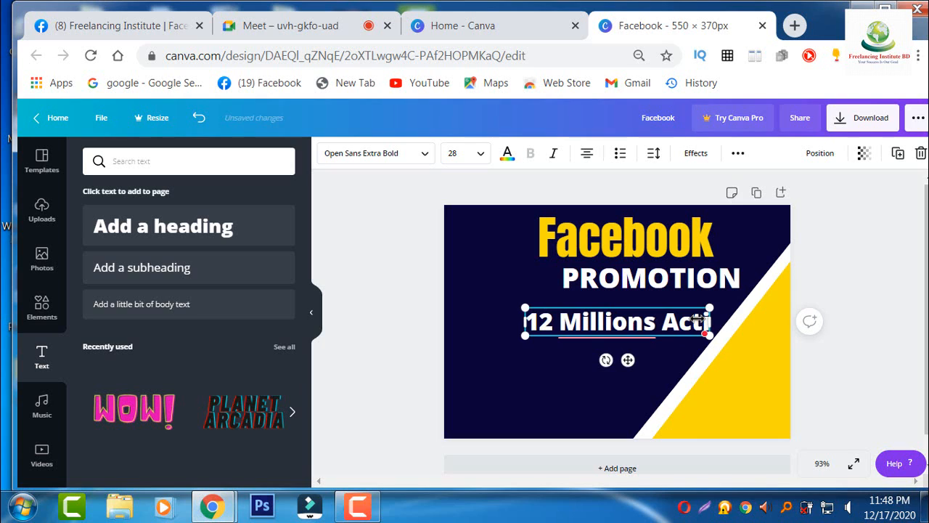
{"action": "type", "text": "ve"}
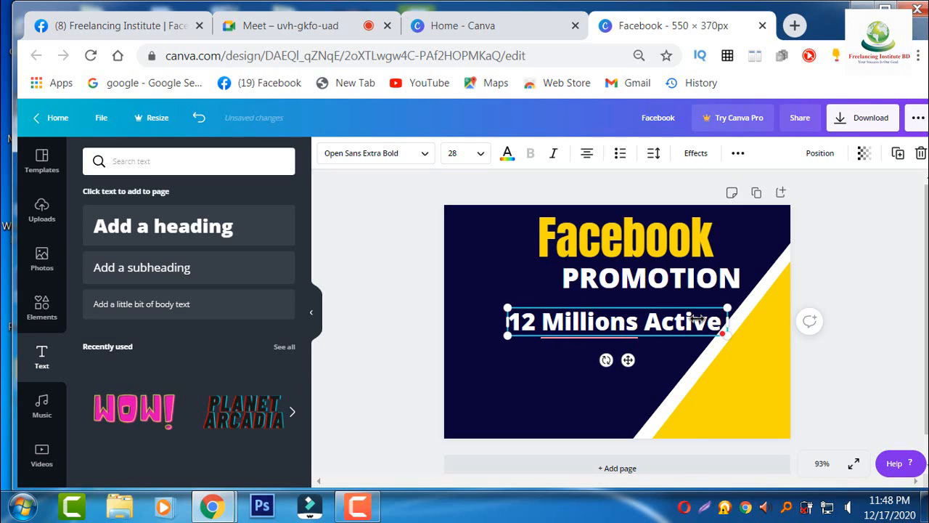
{"action": "type", "text": " Members"}
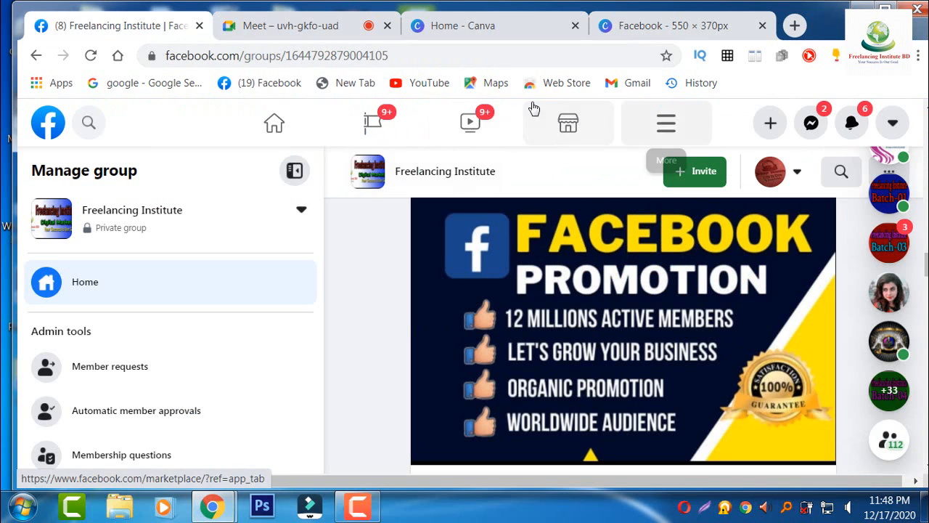
Step: Shrink the "12 Millions Active Members" text to fit on one line and place it beneath PROMOTION on the navy area
{"action": "left_click", "coordinate": [696, 31]}
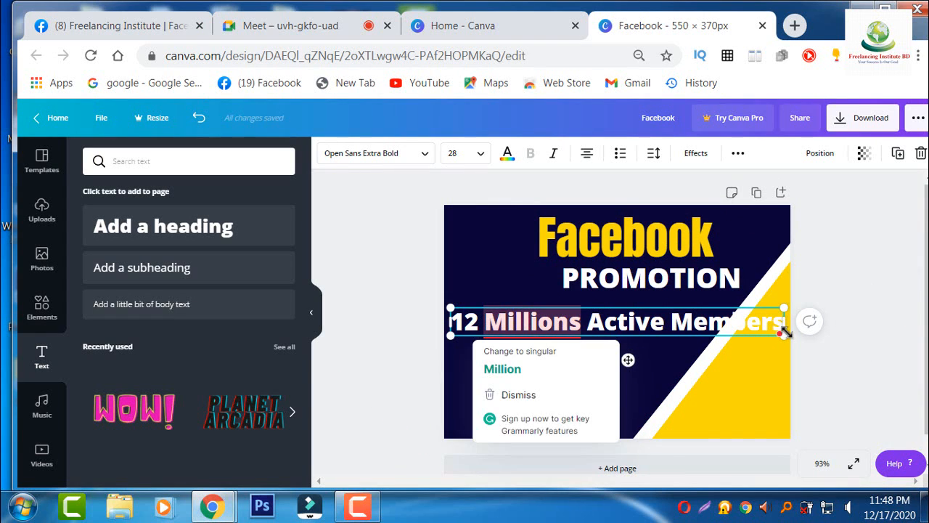
{"action": "left_click_drag", "start_coordinate": [784, 336], "coordinate": [654, 326]}
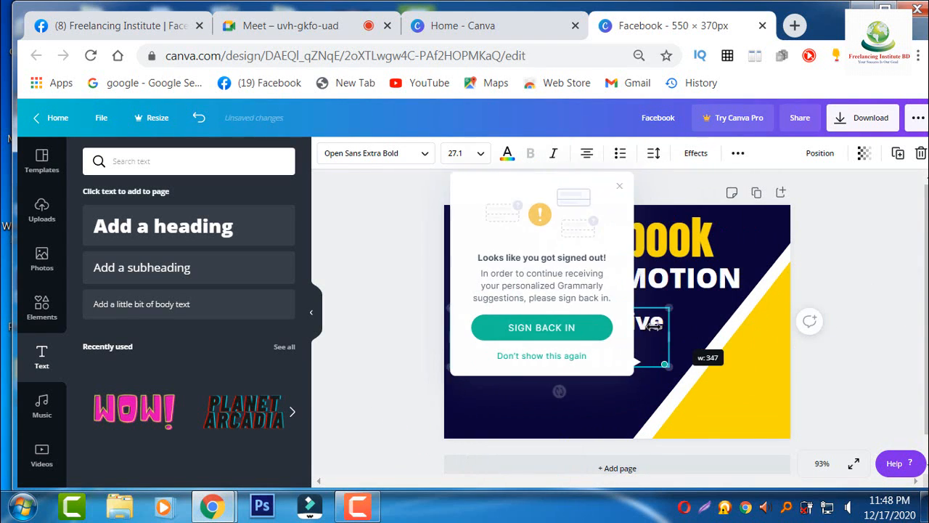
{"action": "left_click", "coordinate": [619, 186]}
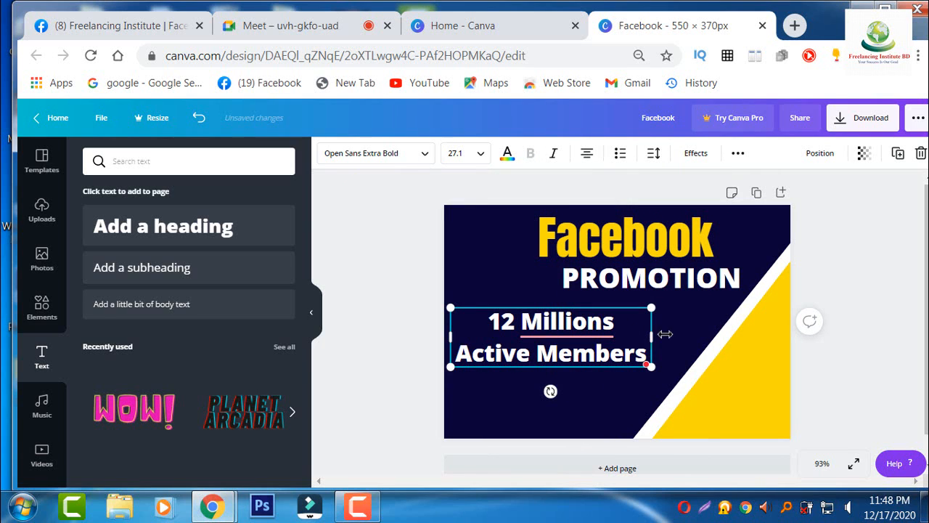
{"action": "left_click_drag", "start_coordinate": [664, 334], "coordinate": [639, 308]}
{"action": "left_click", "coordinate": [582, 419]}
{"action": "left_click_drag", "start_coordinate": [541, 333], "coordinate": [573, 314]}
{"action": "left_click", "coordinate": [592, 370]}
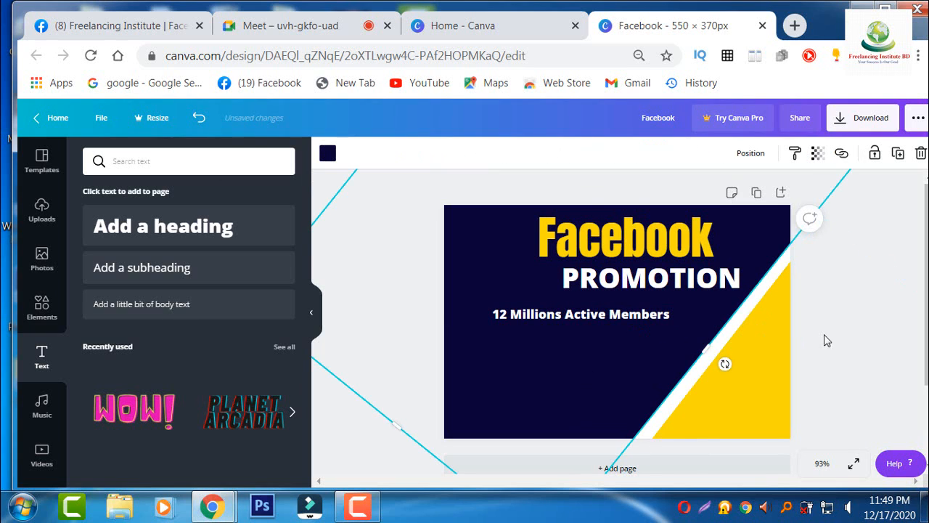
Step: Check the sample banner's second feature line, then add a subheading to the Canva banner and place it below "12 Millions Active Members"
{"action": "left_click", "coordinate": [82, 29]}
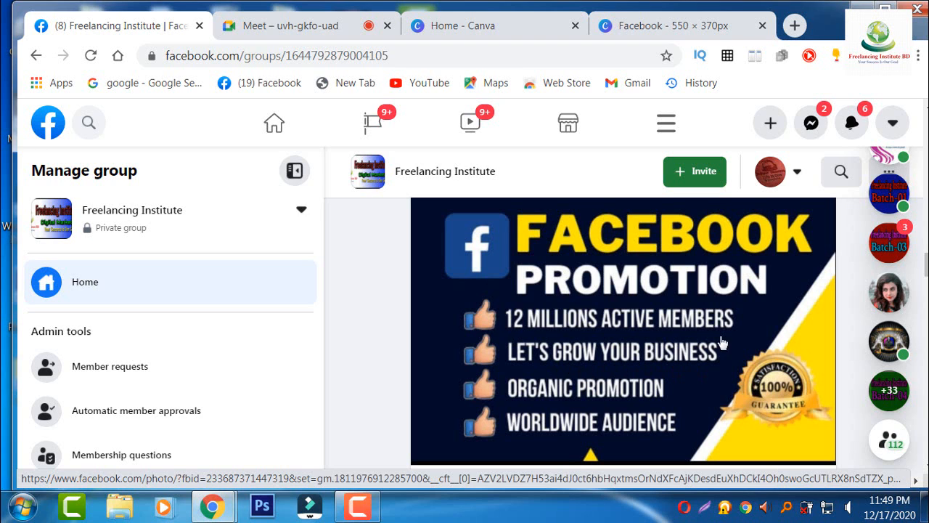
{"action": "left_click", "coordinate": [662, 28]}
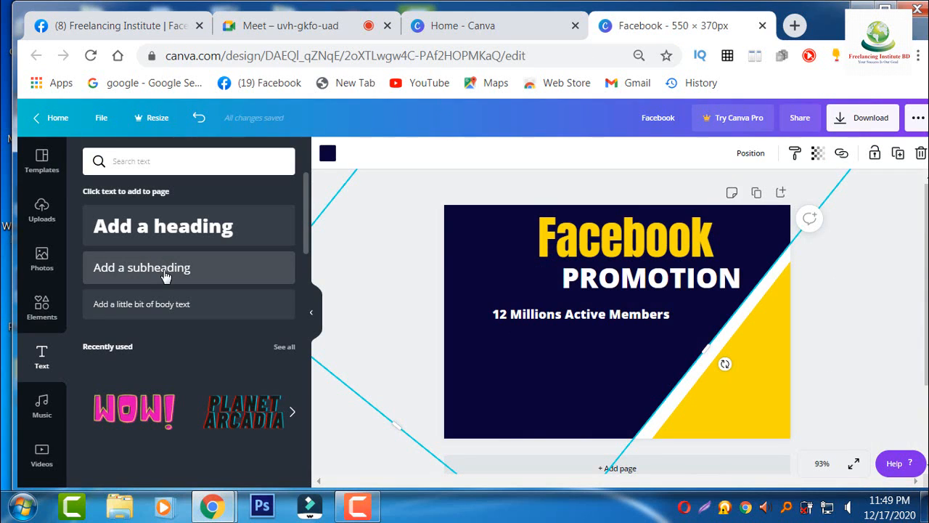
{"action": "left_click", "coordinate": [227, 280]}
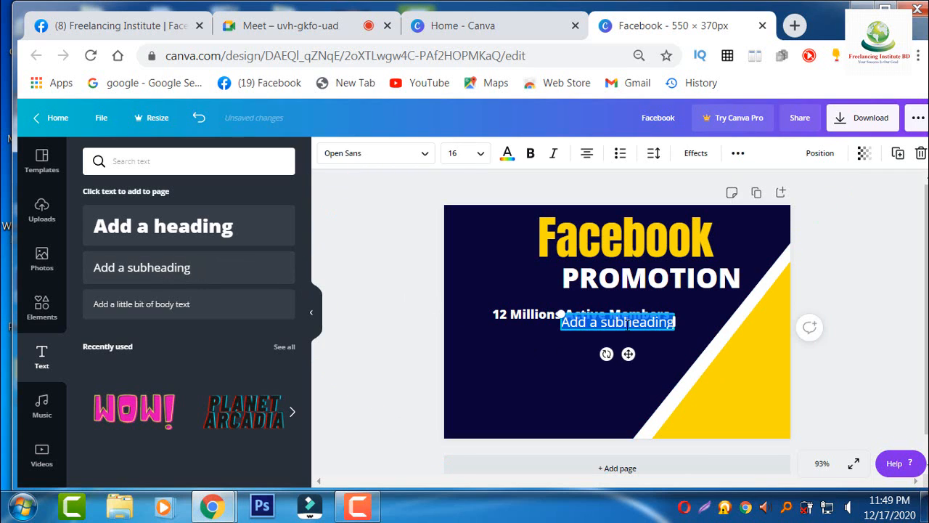
{"action": "left_click", "coordinate": [613, 367]}
{"action": "left_click", "coordinate": [616, 326]}
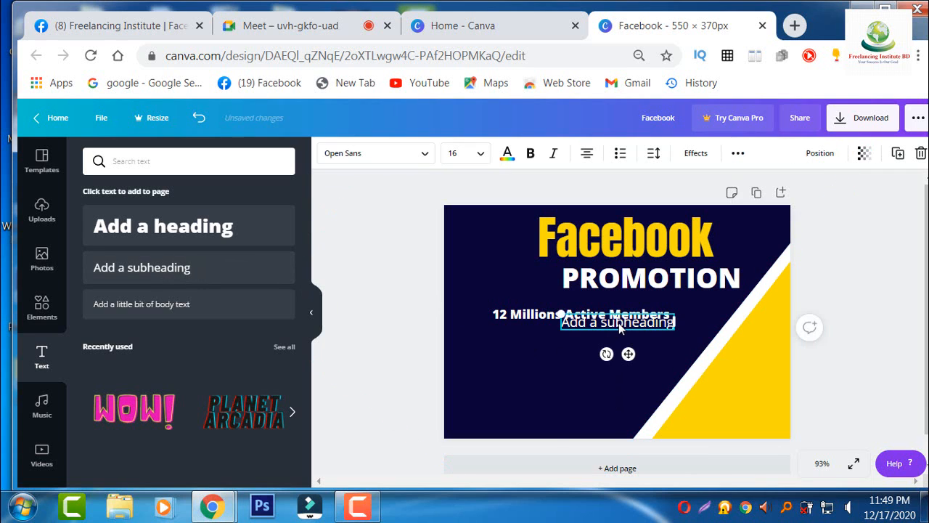
{"action": "left_click_drag", "start_coordinate": [616, 329], "coordinate": [581, 365]}
{"action": "double_click", "coordinate": [591, 357]}
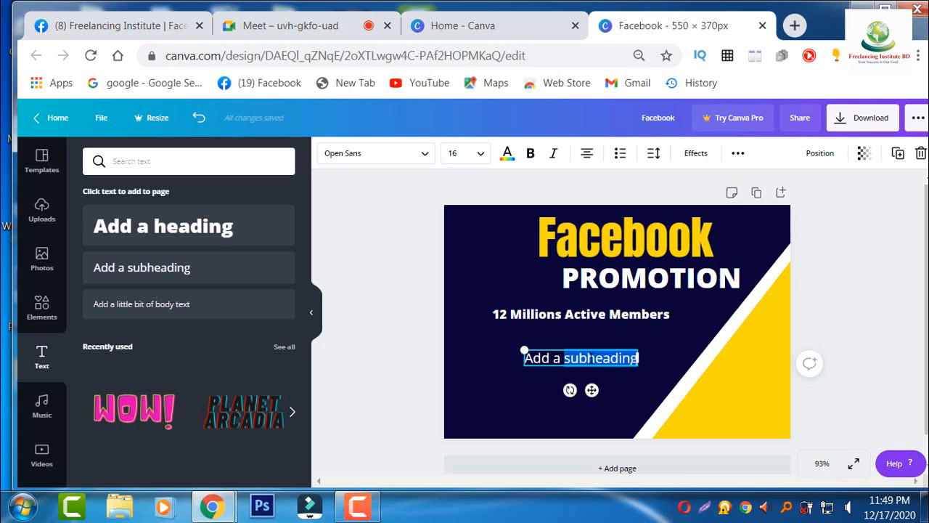
Step: Replace the new subheading's placeholder text with: Let"s Grow Your Business
{"action": "key", "text": "ctrl+a"}
{"action": "key", "text": "BackSpace"}
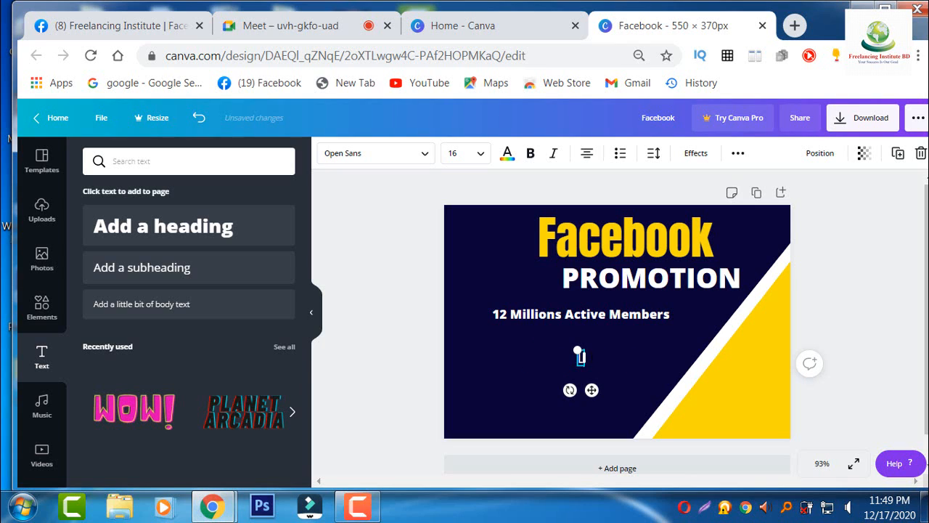
{"action": "type", "text": "Let''s Grow"}
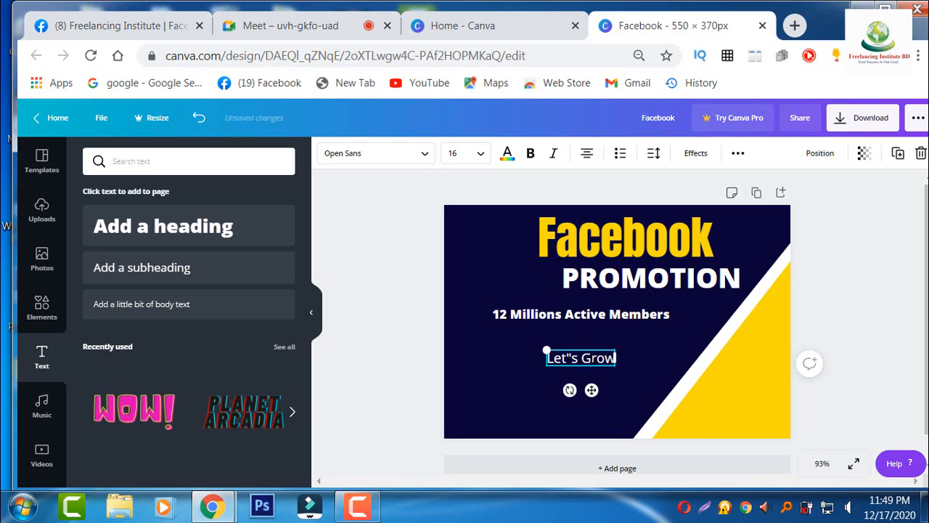
{"action": "type", "text": " U"}
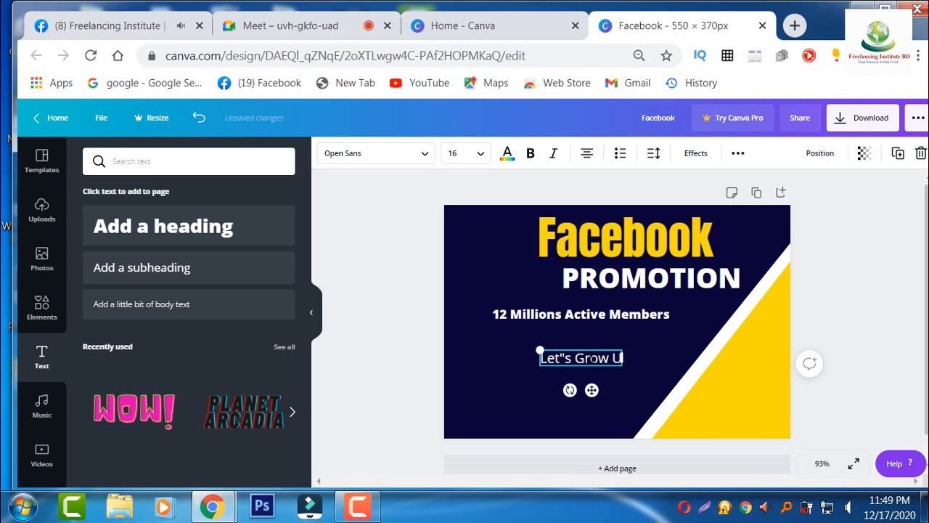
{"action": "key", "text": "BackSpace"}
{"action": "type", "text": "y"}
{"action": "key", "text": "BackSpace"}
{"action": "key", "text": "BackSpace"}
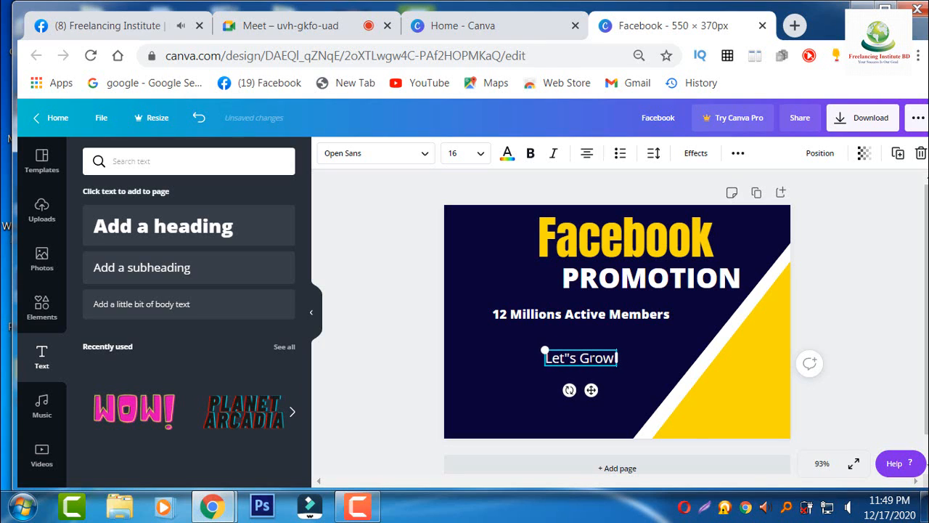
{"action": "type", "text": "You"}
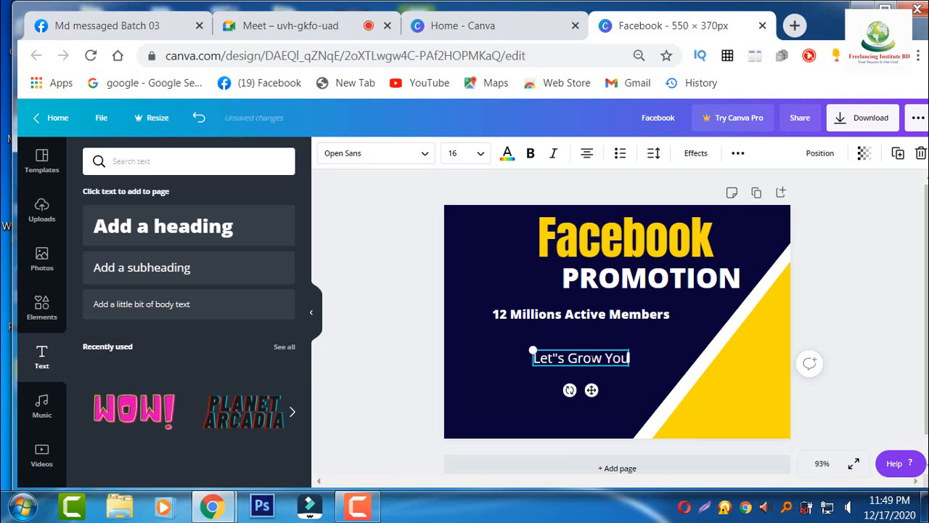
{"action": "type", "text": "r Busi"}
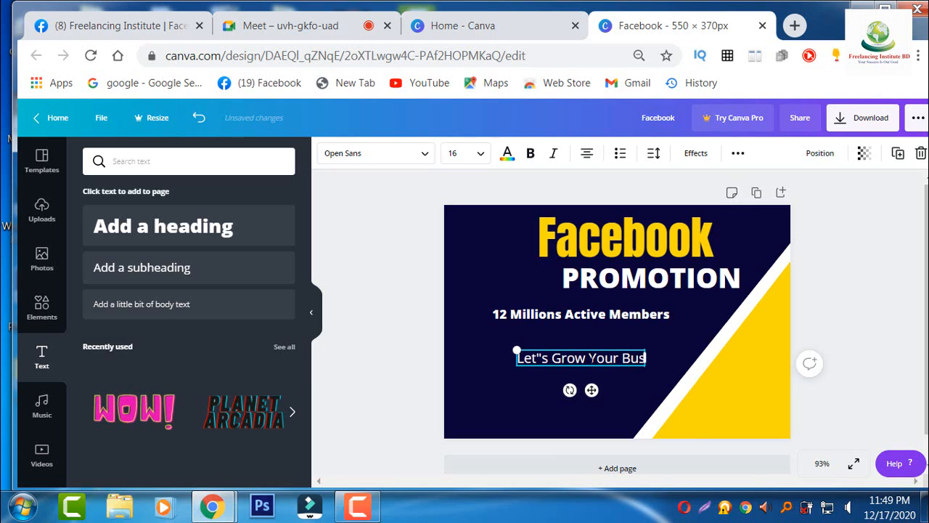
{"action": "type", "text": "ness"}
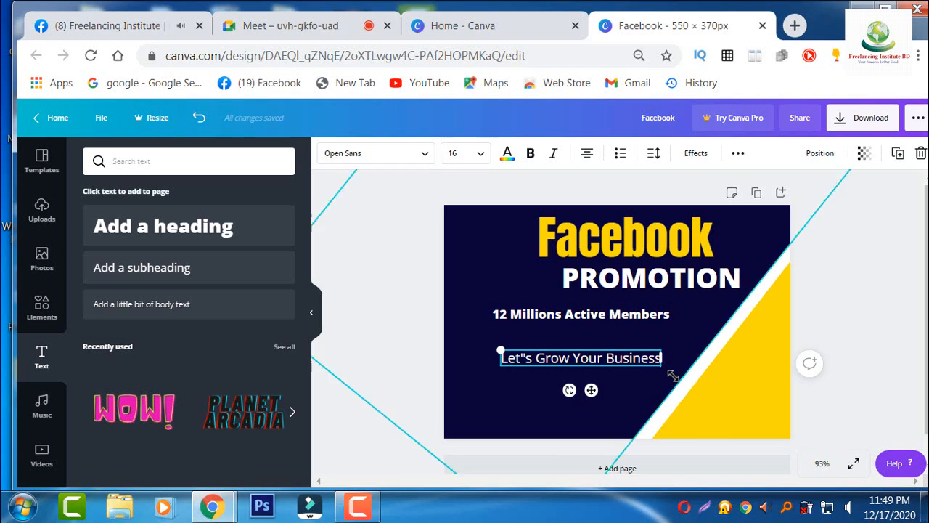
Step: Make the "Grow Your Business" line bold and move it up directly beneath "12 Millions Active Members"
{"action": "triple_click", "coordinate": [537, 358]}
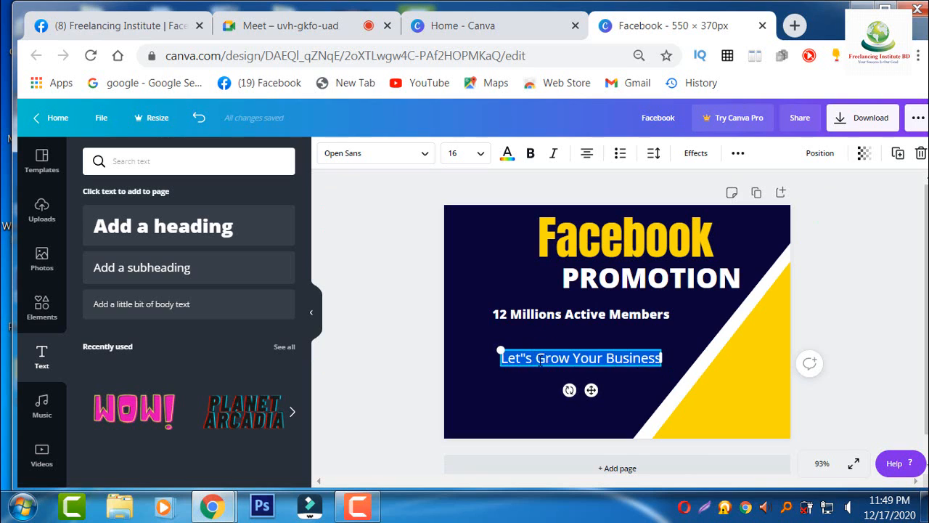
{"action": "left_click", "coordinate": [530, 153]}
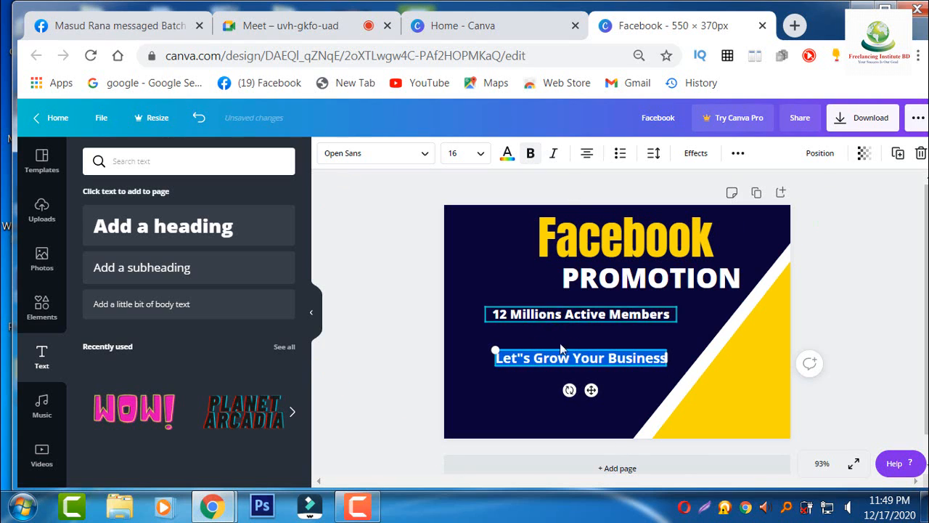
{"action": "left_click", "coordinate": [605, 396]}
{"action": "left_click_drag", "start_coordinate": [590, 363], "coordinate": [589, 341]}
{"action": "left_click", "coordinate": [666, 365]}
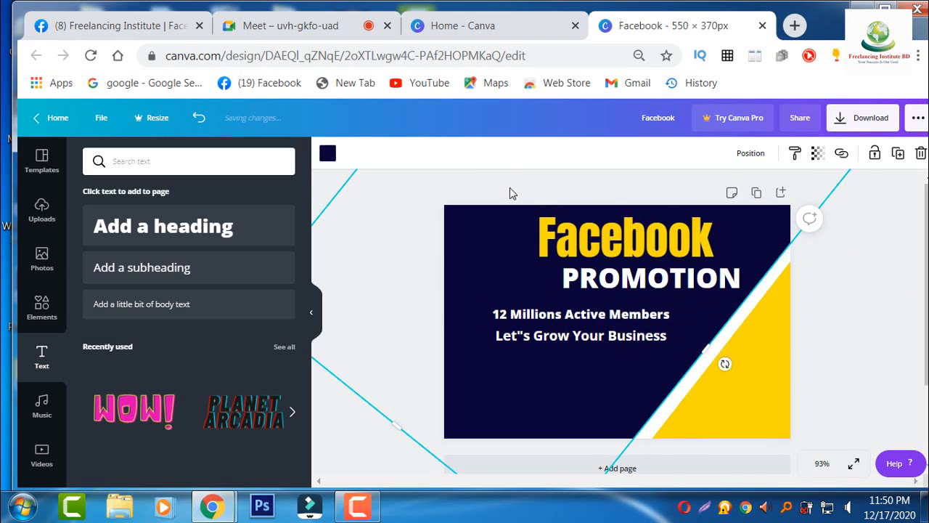
Step: Check the sample's third feature line, then add another subheading to the Canva banner and place it below the "Grow Your Business" line
{"action": "left_click", "coordinate": [132, 35]}
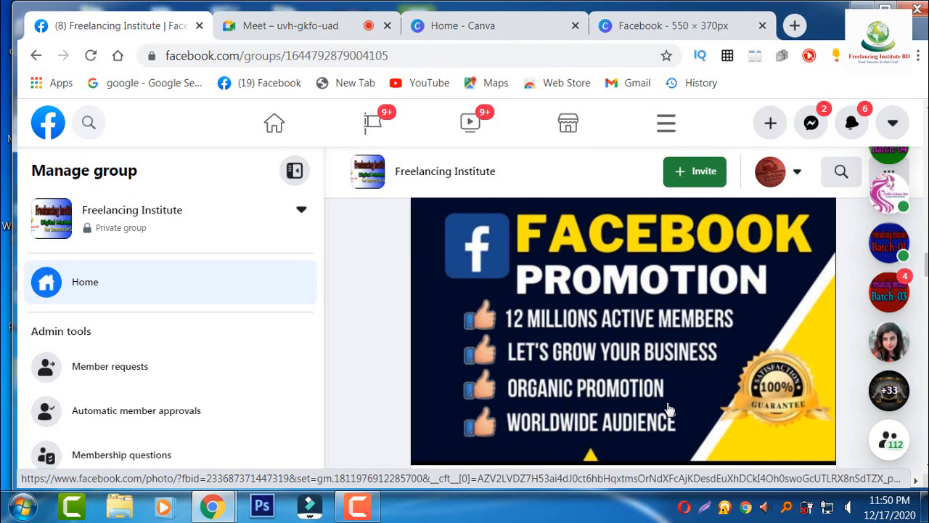
{"action": "left_click", "coordinate": [653, 26]}
{"action": "left_click", "coordinate": [187, 269]}
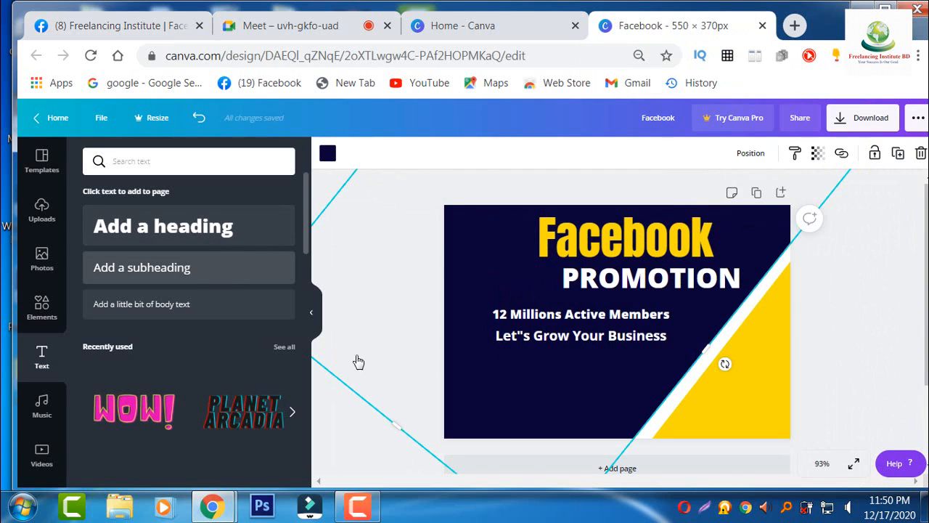
{"action": "left_click_drag", "start_coordinate": [630, 355], "coordinate": [572, 398]}
Step: Replace the third feature line's placeholder text with "Organic Promotion"
{"action": "key", "text": "BackSpace"}
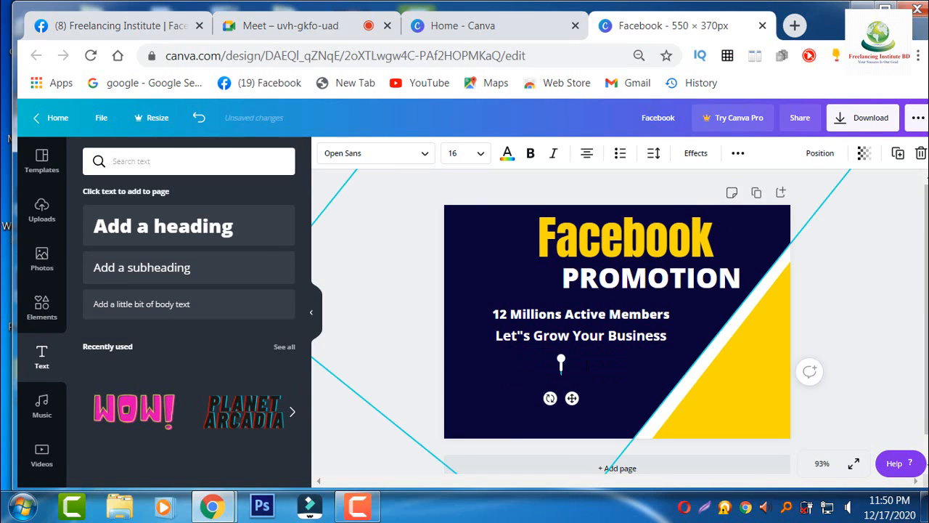
{"action": "type", "text": "a"}
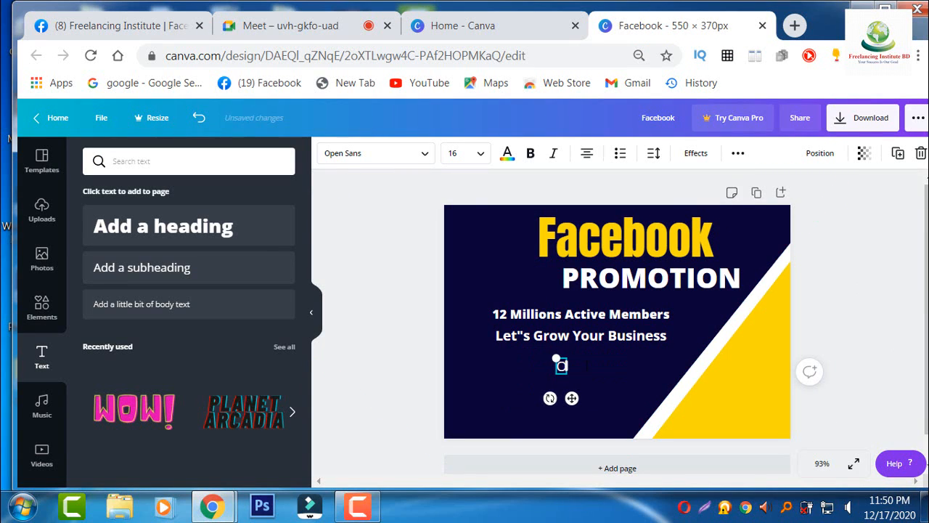
{"action": "key", "text": "BackSpace"}
{"action": "type", "text": "Ongan"}
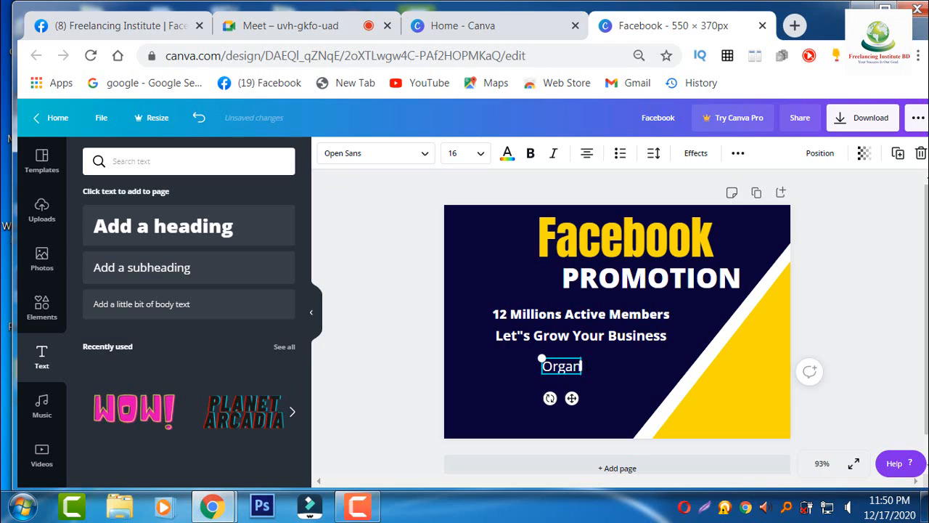
{"action": "type", "text": "ic P"}
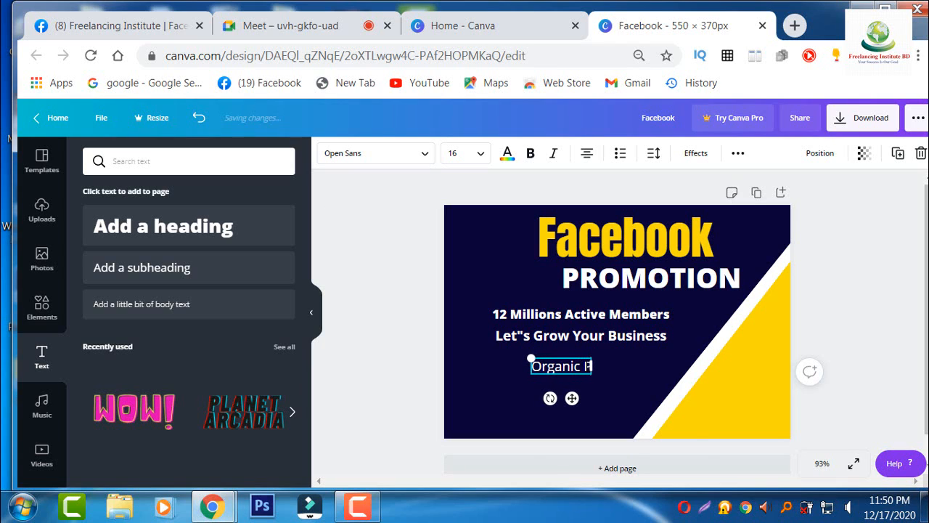
{"action": "type", "text": "romo"}
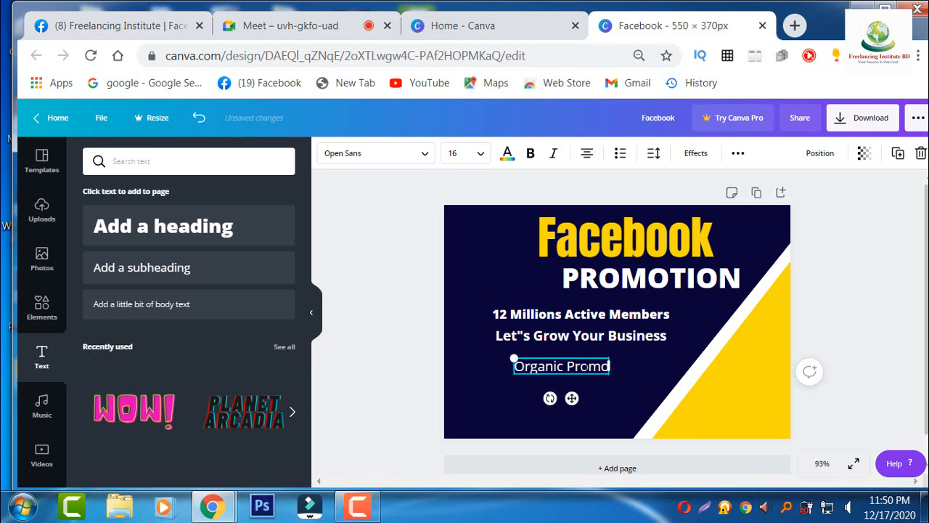
{"action": "type", "text": "tion"}
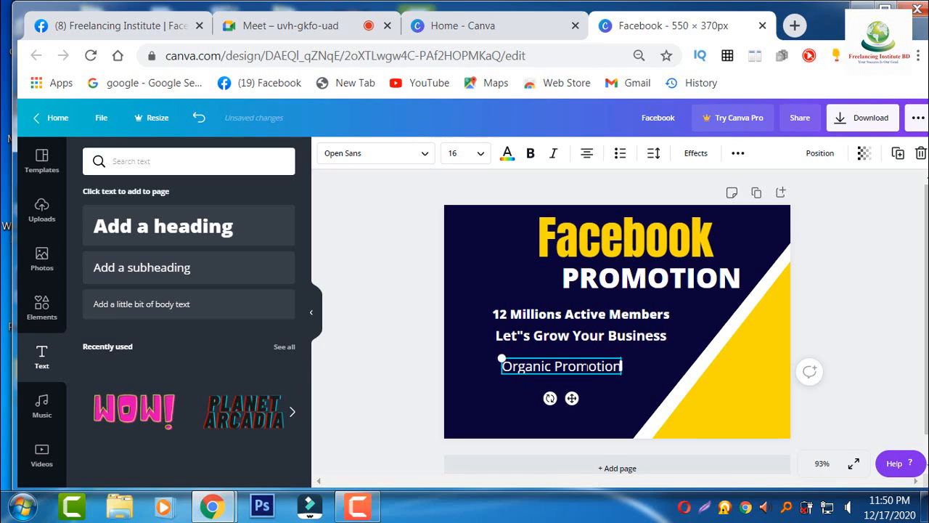
Step: Make "Organic Promotion" bold and move it slightly up, closer beneath the "Grow Your Business" line
{"action": "double_click", "coordinate": [587, 367]}
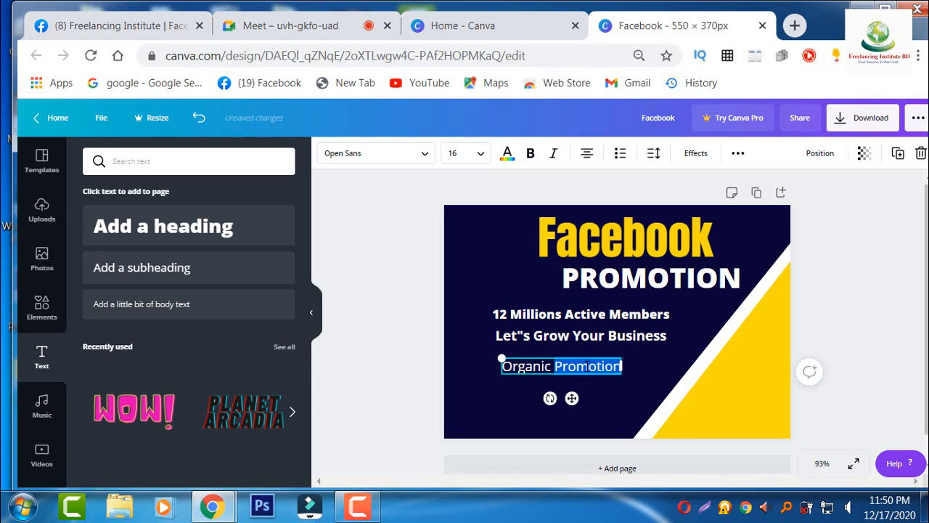
{"action": "triple_click", "coordinate": [587, 366]}
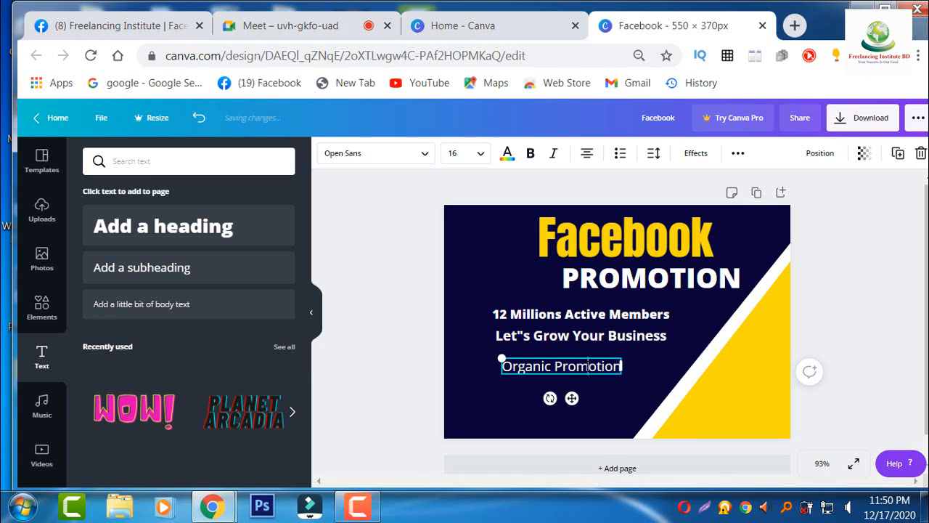
{"action": "left_click", "coordinate": [531, 154]}
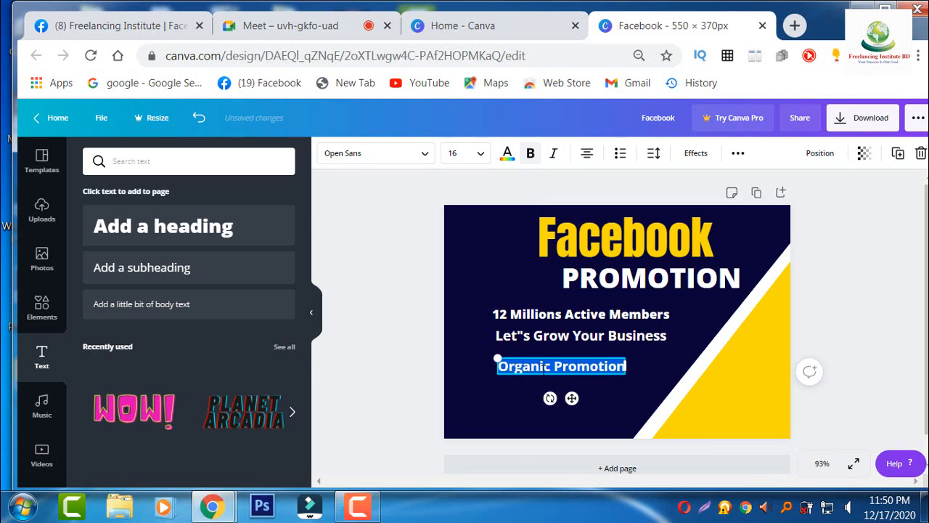
{"action": "left_click_drag", "start_coordinate": [574, 398], "coordinate": [574, 389]}
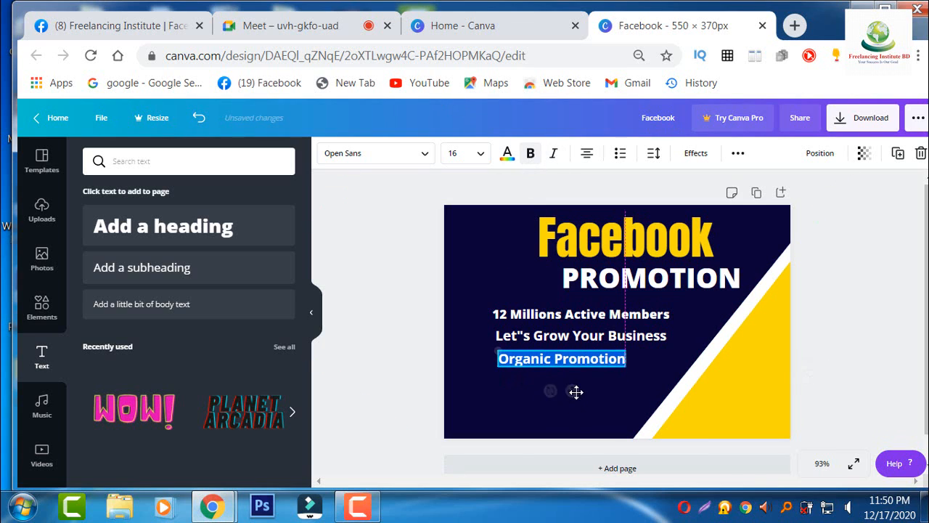
{"action": "left_click", "coordinate": [680, 311]}
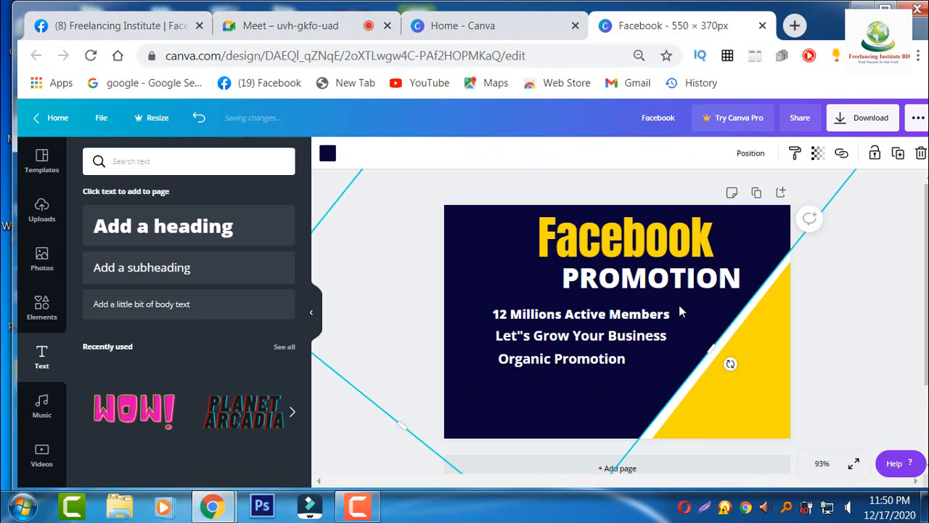
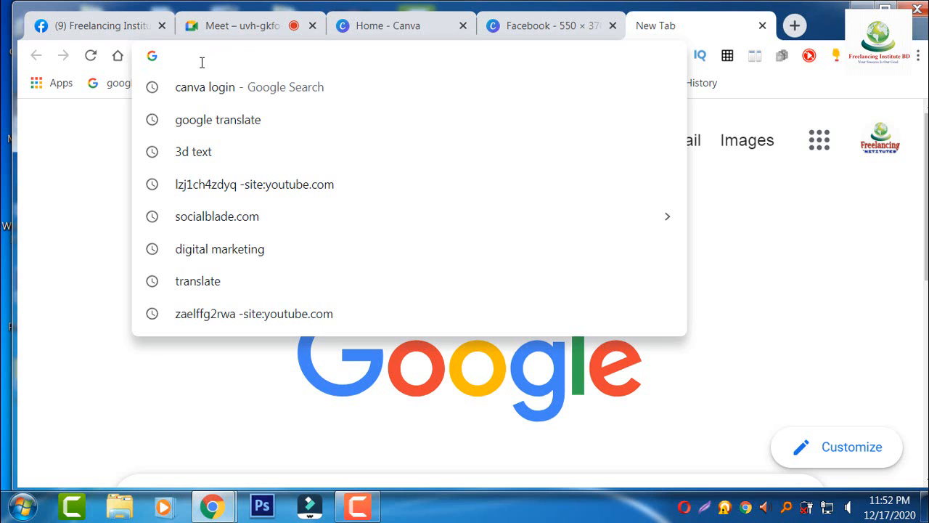
Step: Search Google for "facebook icon" in the new browser tab and switch to the image results
{"action": "type", "text": "face"}
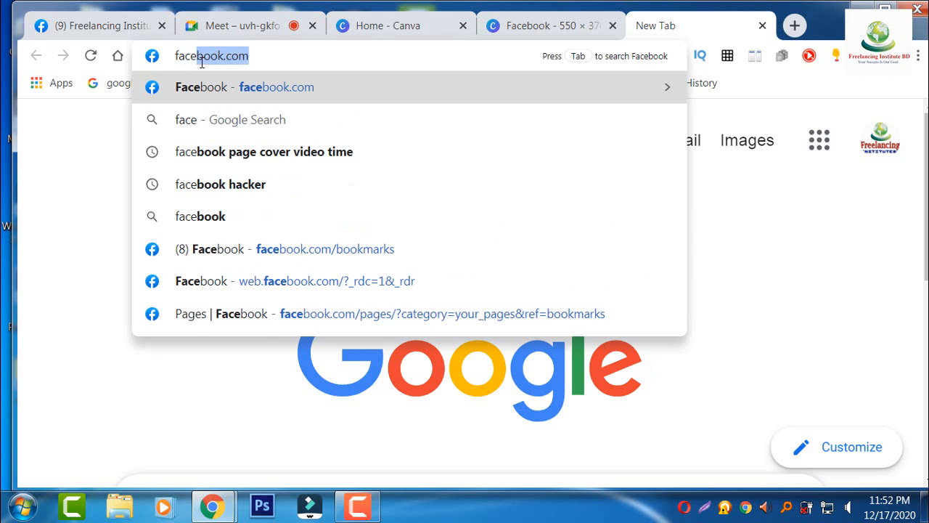
{"action": "type", "text": "book"}
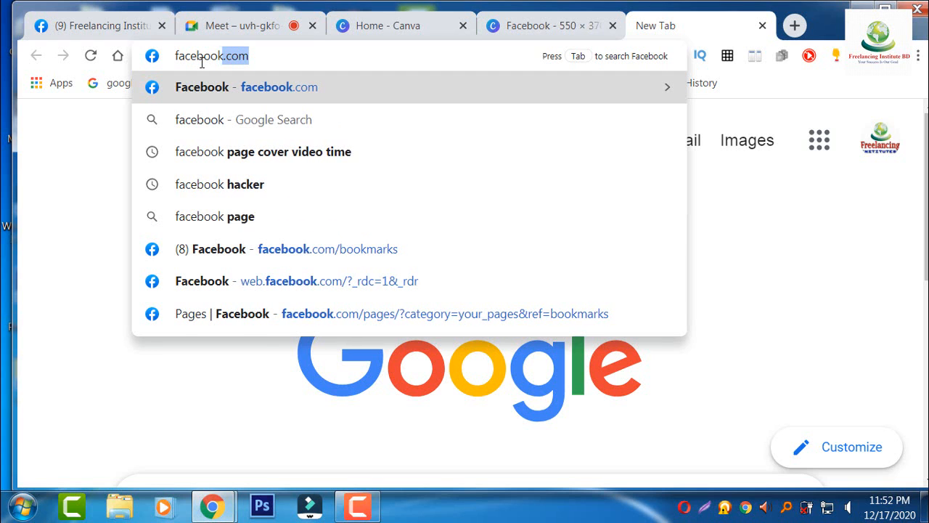
{"action": "type", "text": " icon"}
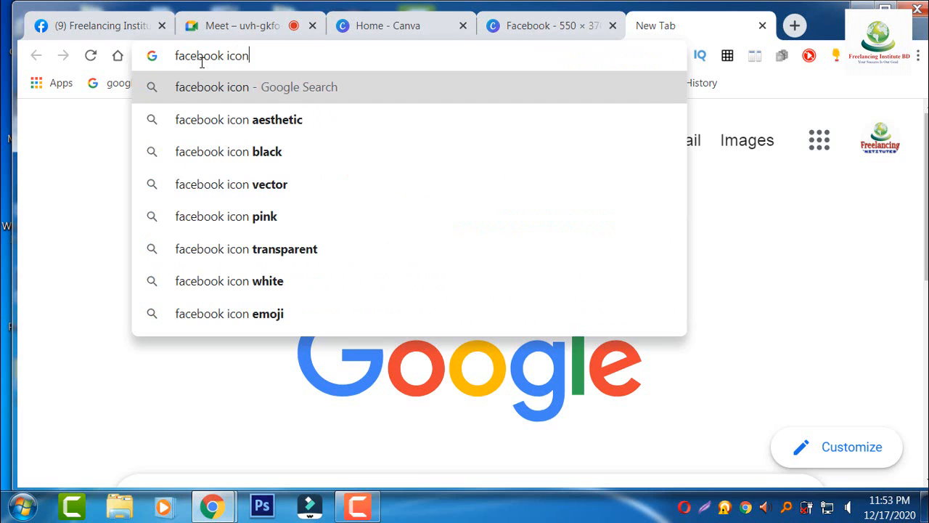
{"action": "key", "text": "Return"}
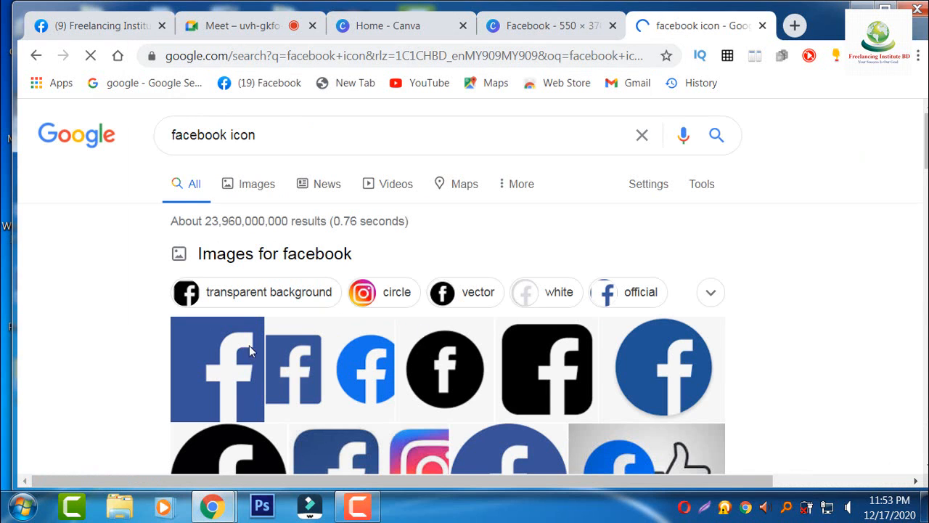
{"action": "left_click", "coordinate": [257, 185]}
Step: Look through the Facebook icon image results and open the Creative Bloq preview of the square and round logos
{"action": "scroll", "coordinate": [616, 330], "scroll_direction": "down", "scroll_amount": 2}
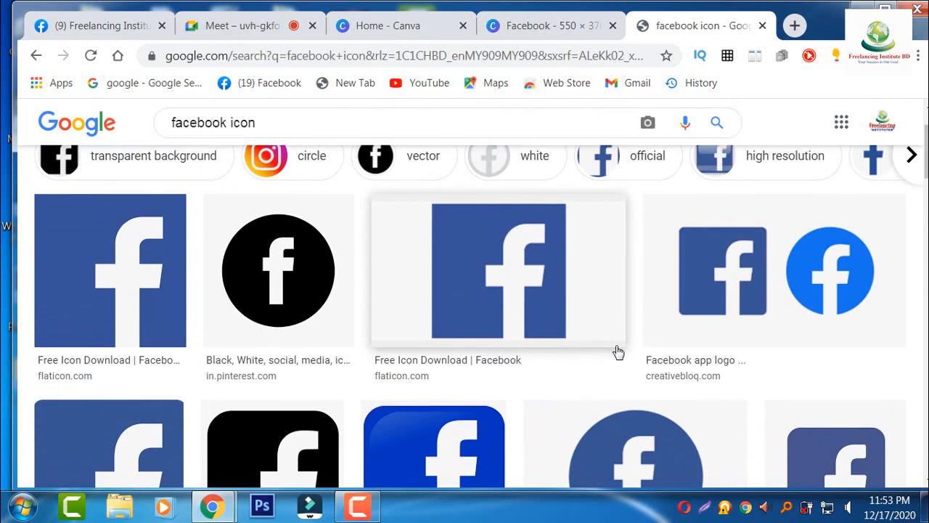
{"action": "scroll", "coordinate": [626, 325], "scroll_direction": "down", "scroll_amount": 2}
{"action": "right_click", "coordinate": [826, 198]}
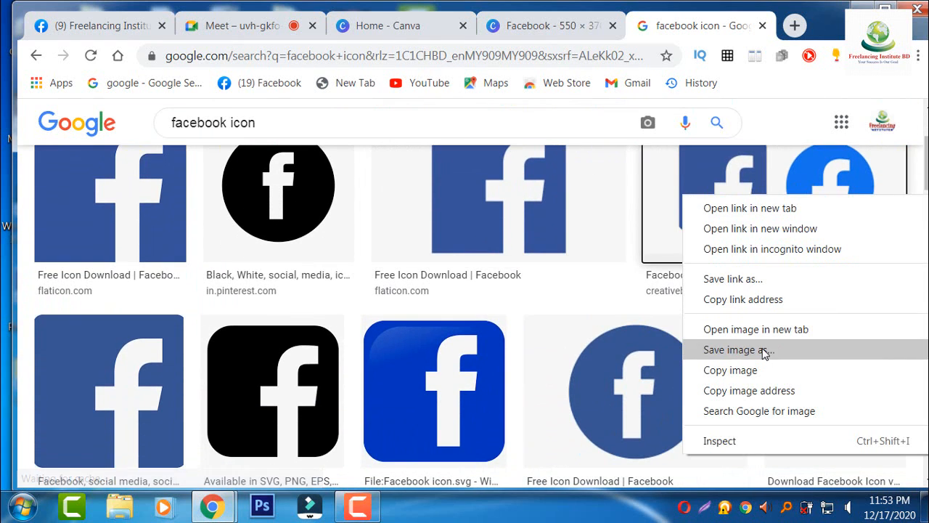
{"action": "left_click", "coordinate": [818, 183]}
{"action": "right_click", "coordinate": [818, 182]}
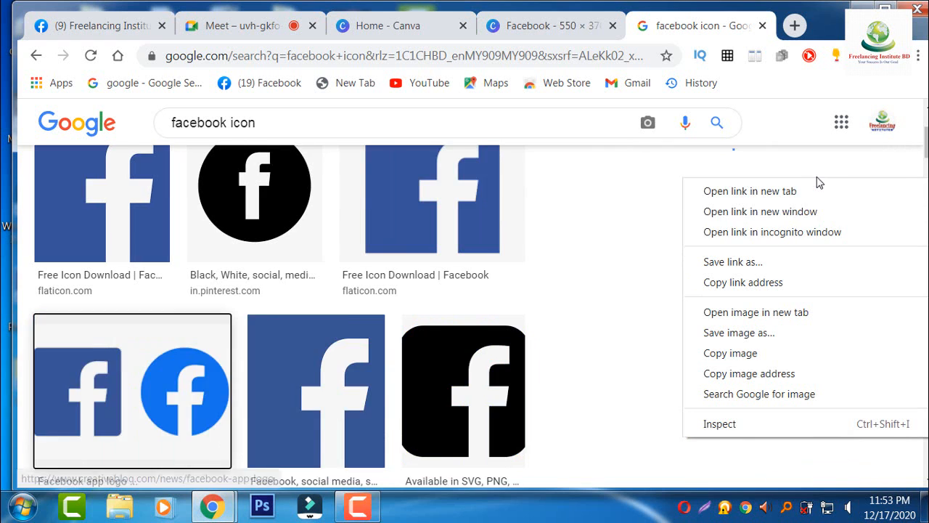
{"action": "left_click", "coordinate": [532, 220]}
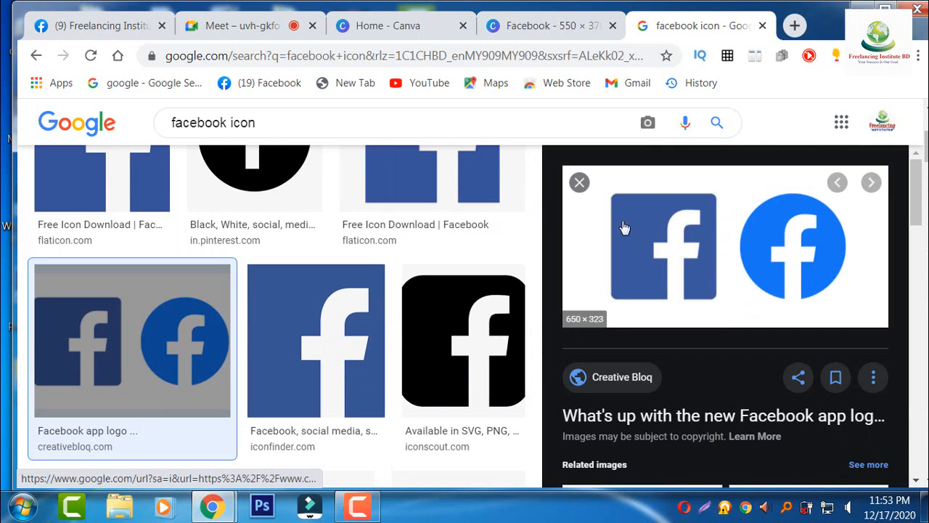
{"action": "scroll", "coordinate": [725, 290], "scroll_direction": "up", "scroll_amount": 1}
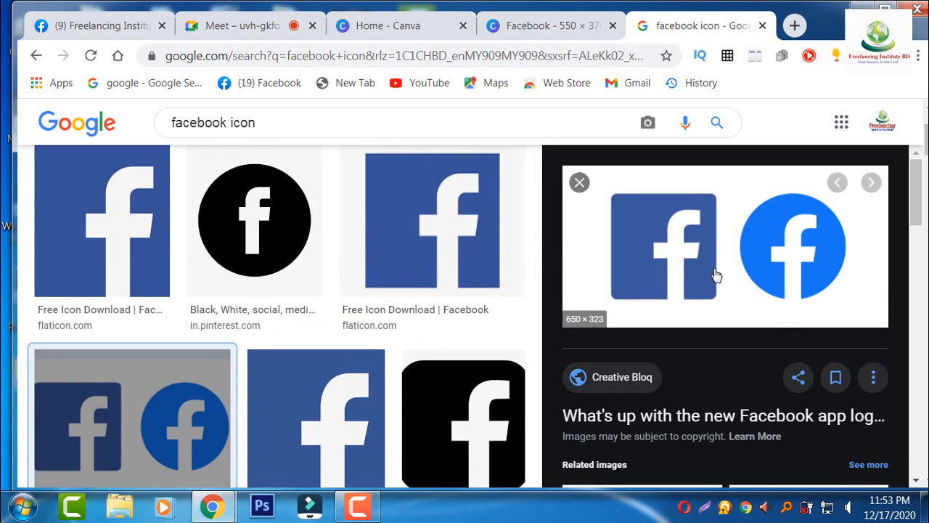
Step: Capture the square blue Facebook icon from the image results with Lightshot and save it as Screenshot_9.png in My Videos
{"action": "left_click", "coordinate": [704, 508]}
{"action": "left_click_drag", "start_coordinate": [369, 157], "coordinate": [498, 286]}
{"action": "right_click", "coordinate": [447, 225]}
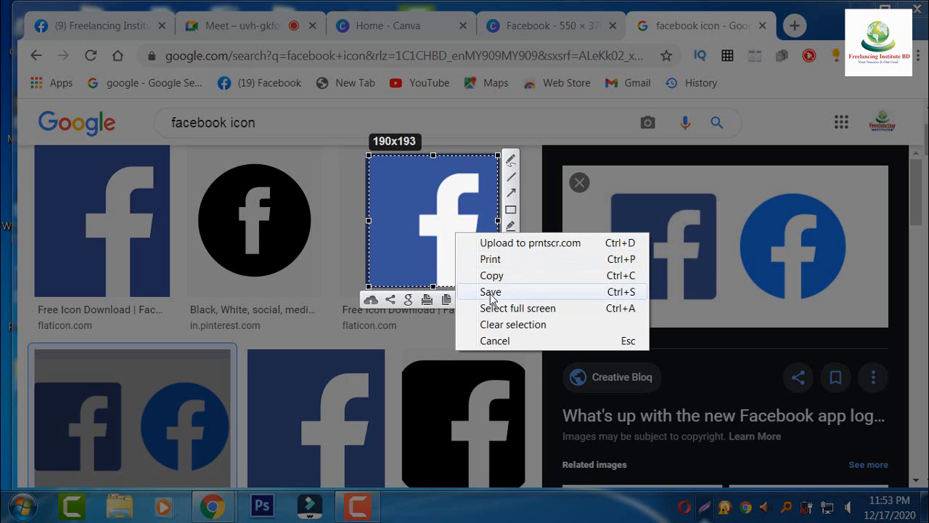
{"action": "left_click", "coordinate": [476, 292]}
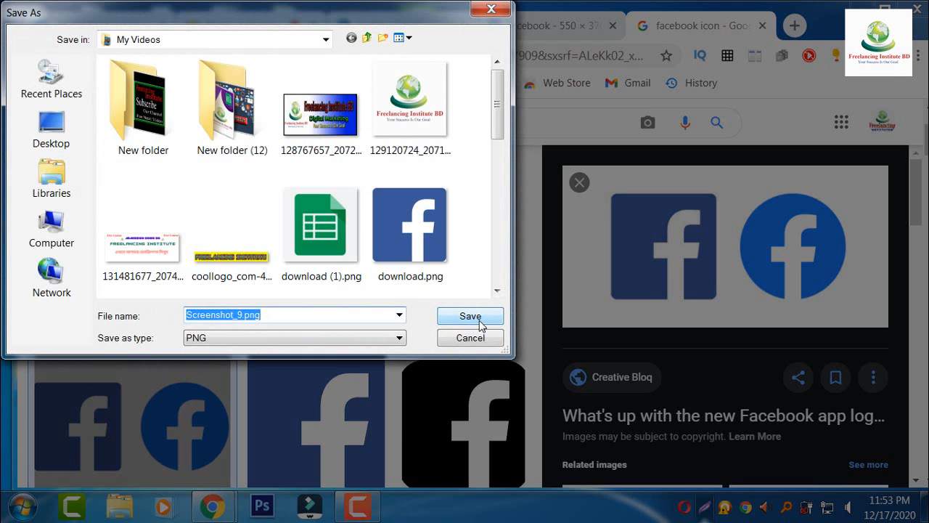
{"action": "left_click", "coordinate": [477, 322]}
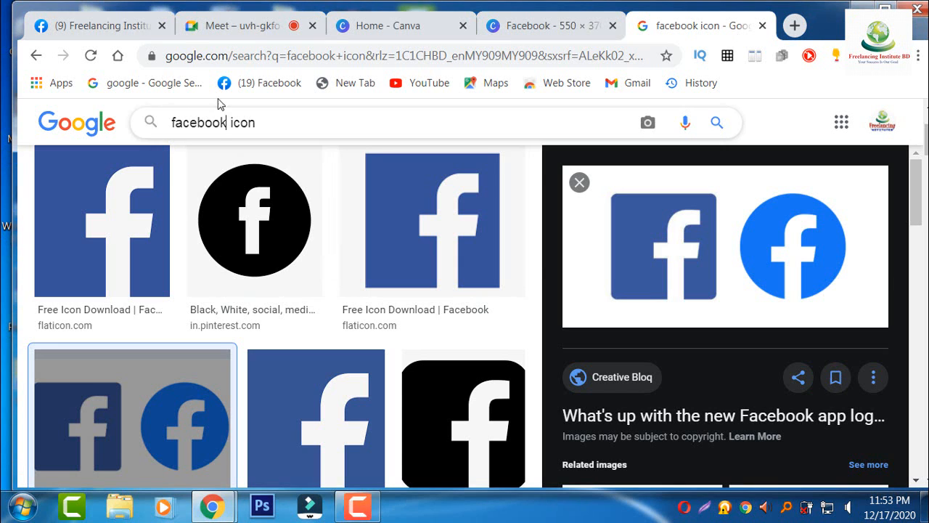
Step: Check the icons beside the sample banner's feature lines, then search Google Images for "like icon"
{"action": "left_click", "coordinate": [124, 25]}
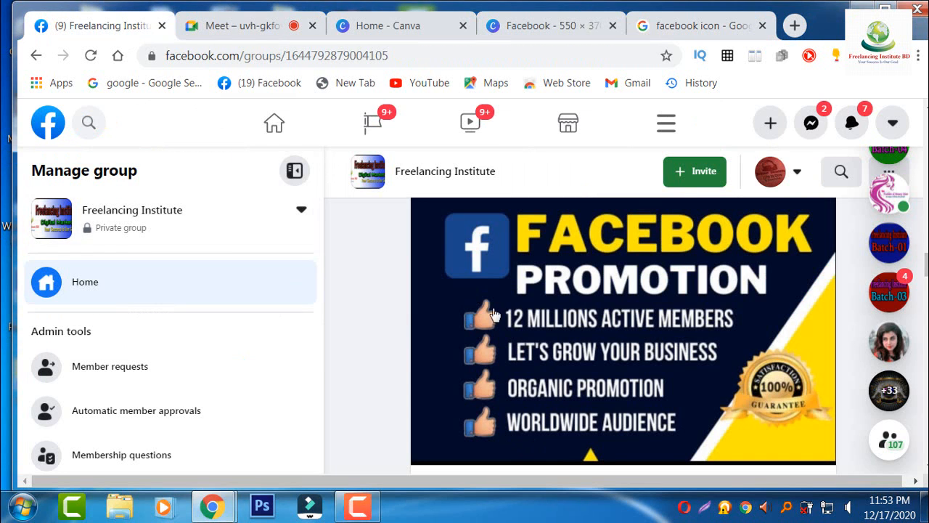
{"action": "left_click", "coordinate": [748, 30]}
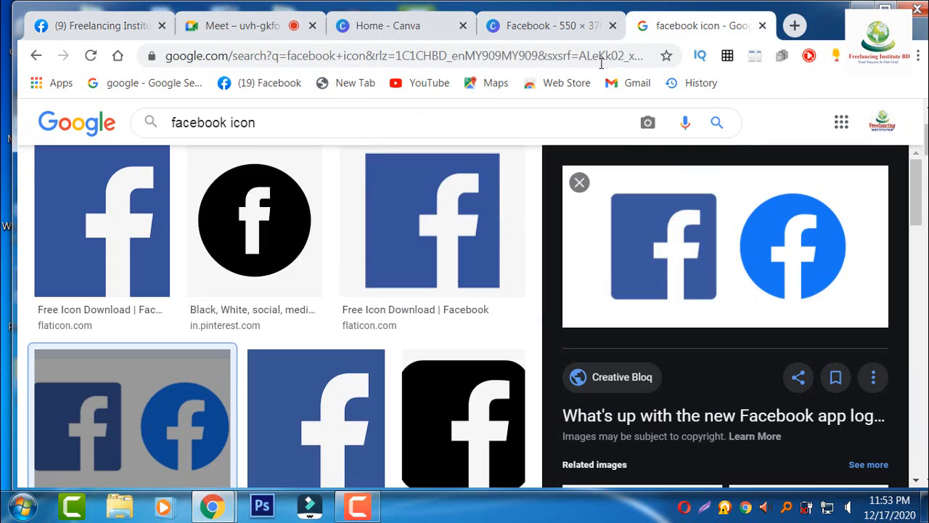
{"action": "left_click", "coordinate": [212, 109]}
{"action": "key", "text": "BackSpace"}
{"action": "key", "text": "BackSpace"}
{"action": "key", "text": "BackSpace"}
{"action": "key", "text": "BackSpace"}
{"action": "key", "text": "BackSpace"}
{"action": "key", "text": "BackSpace"}
{"action": "key", "text": "BackSpace"}
{"action": "key", "text": "BackSpace"}
{"action": "key", "text": "BackSpace"}
{"action": "type", "text": "like"}
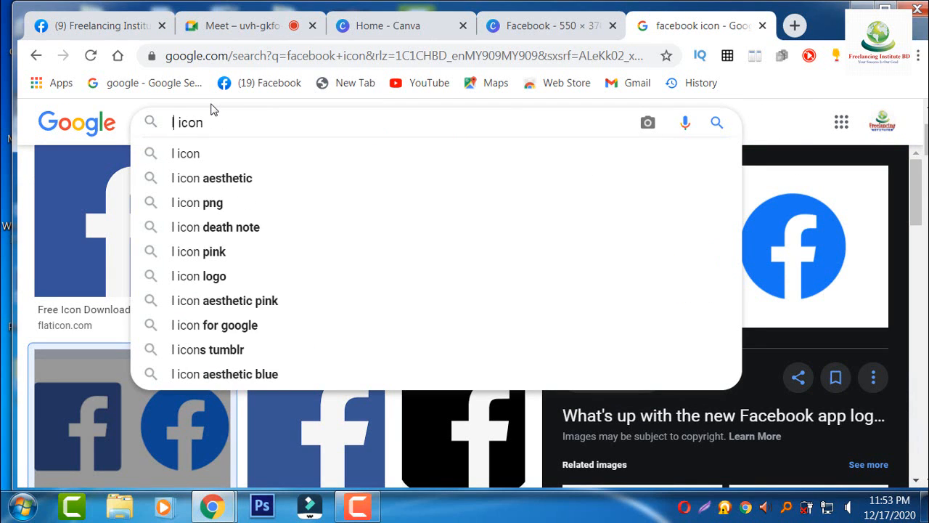
{"action": "key", "text": "Return"}
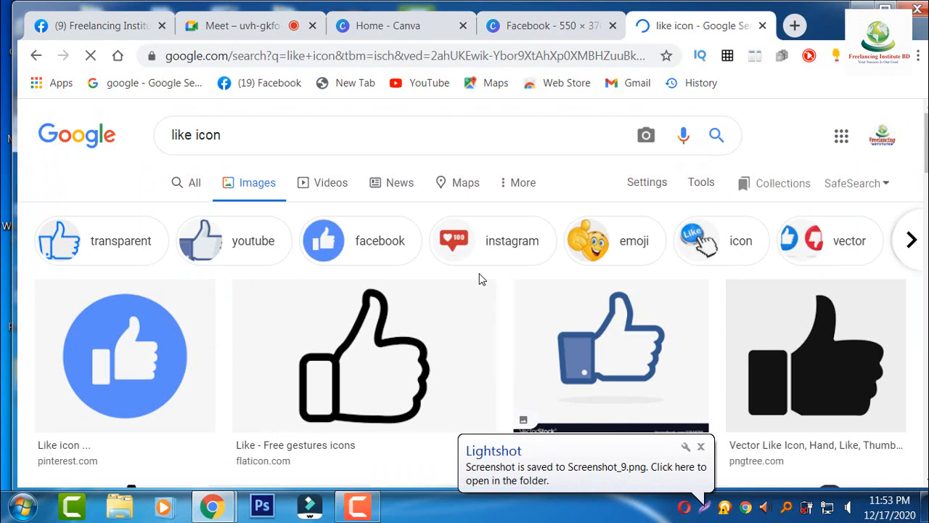
Step: Save the blue-and-white Facebook thumbs-up image from freepik.com as download (2).jpg in My Videos
{"action": "scroll", "coordinate": [638, 364], "scroll_direction": "down", "scroll_amount": 1}
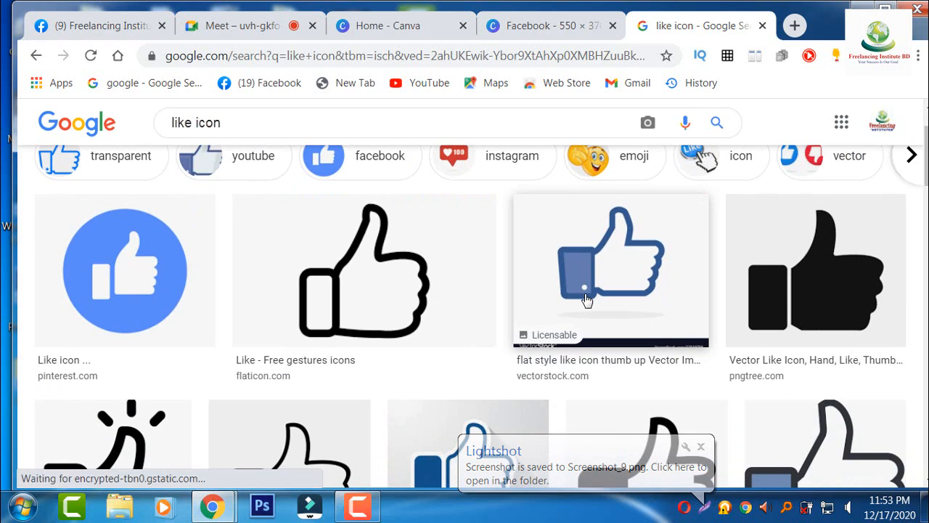
{"action": "scroll", "coordinate": [593, 297], "scroll_direction": "down", "scroll_amount": 1}
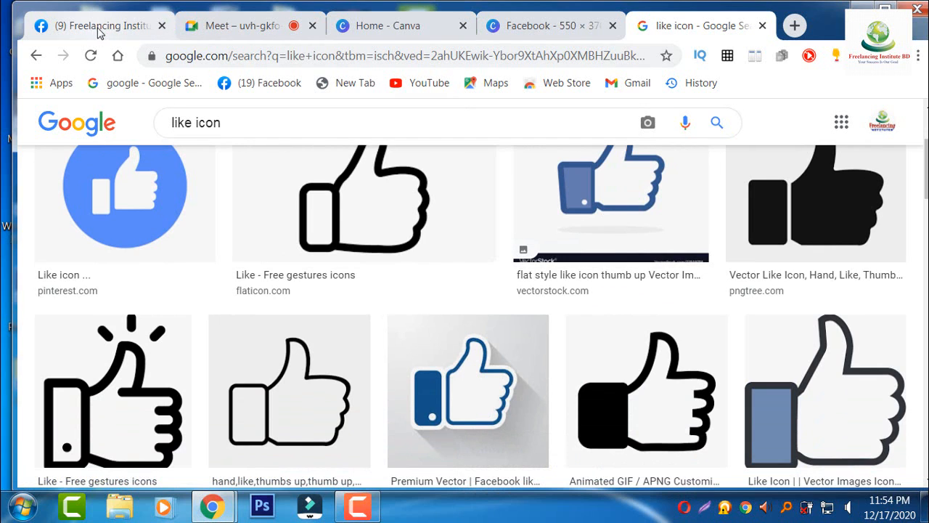
{"action": "scroll", "coordinate": [593, 234], "scroll_direction": "up", "scroll_amount": 1}
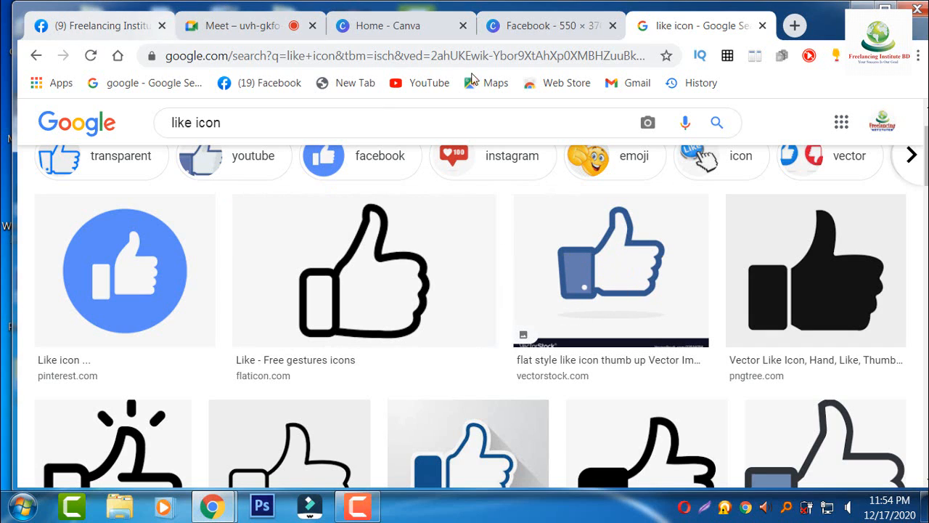
{"action": "scroll", "coordinate": [657, 305], "scroll_direction": "down", "scroll_amount": 3}
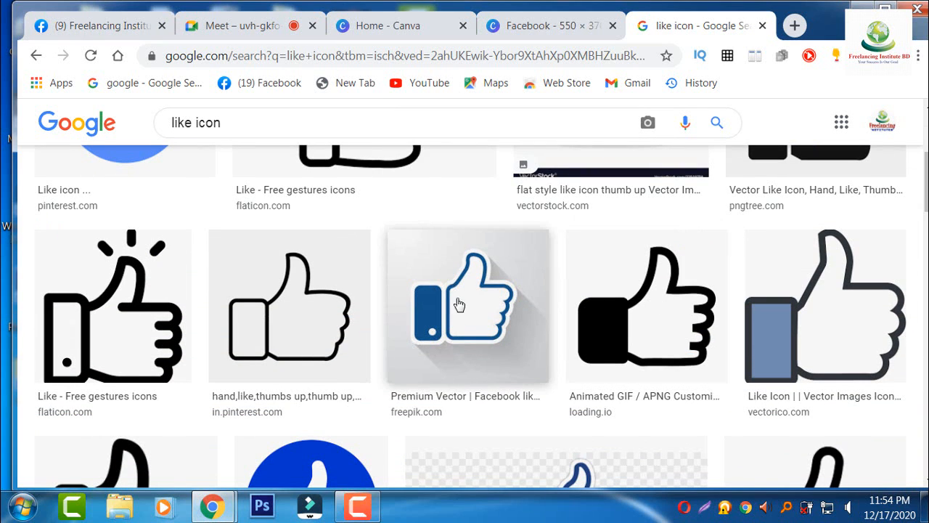
{"action": "right_click", "coordinate": [456, 324]}
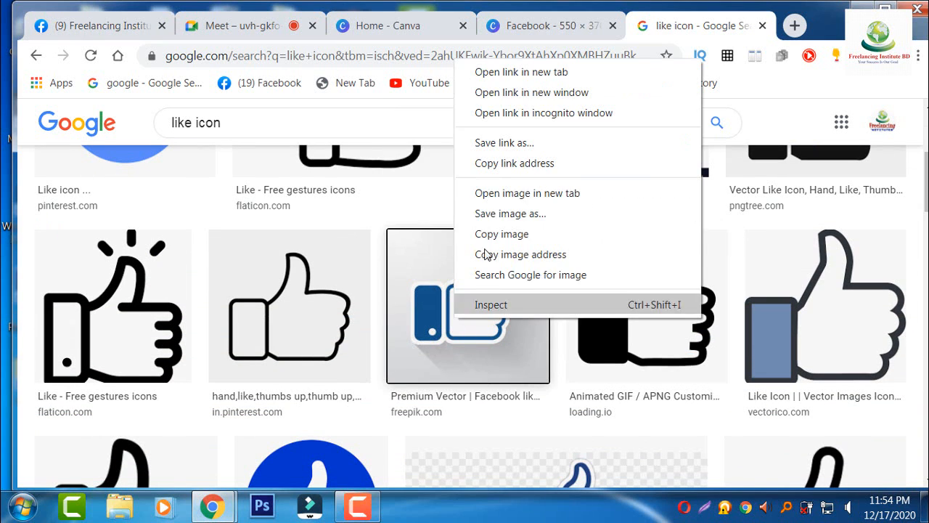
{"action": "left_click", "coordinate": [509, 217]}
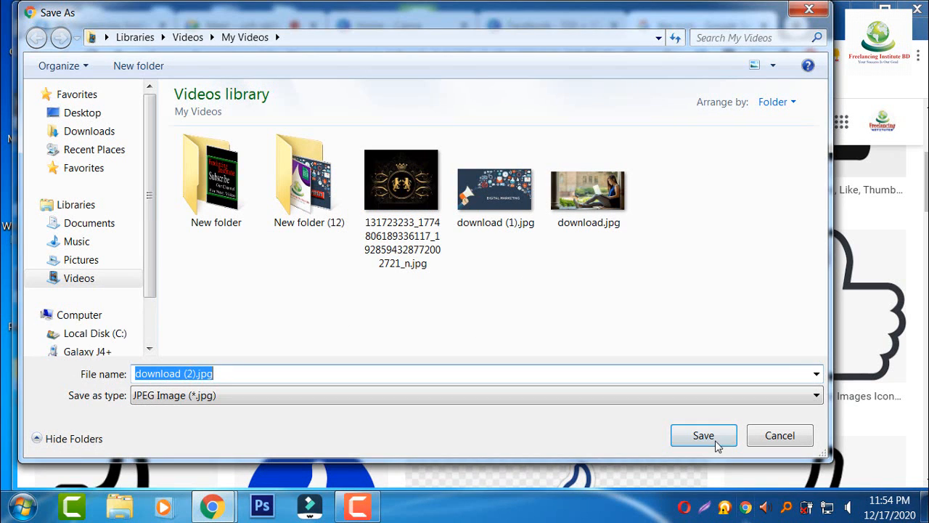
{"action": "left_click", "coordinate": [716, 443]}
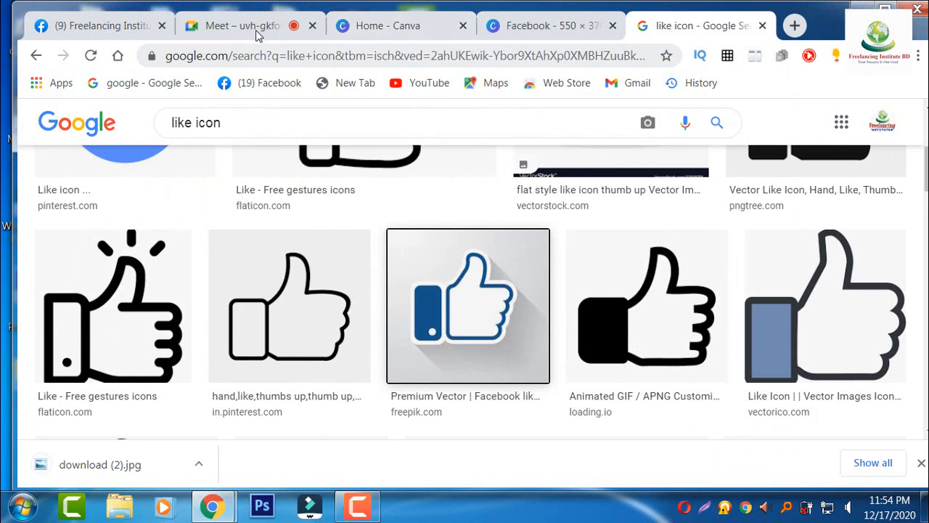
Step: Check the guarantee badge on the sample banner, then search Google Images for "100 satisfaction icon"
{"action": "left_click", "coordinate": [101, 26]}
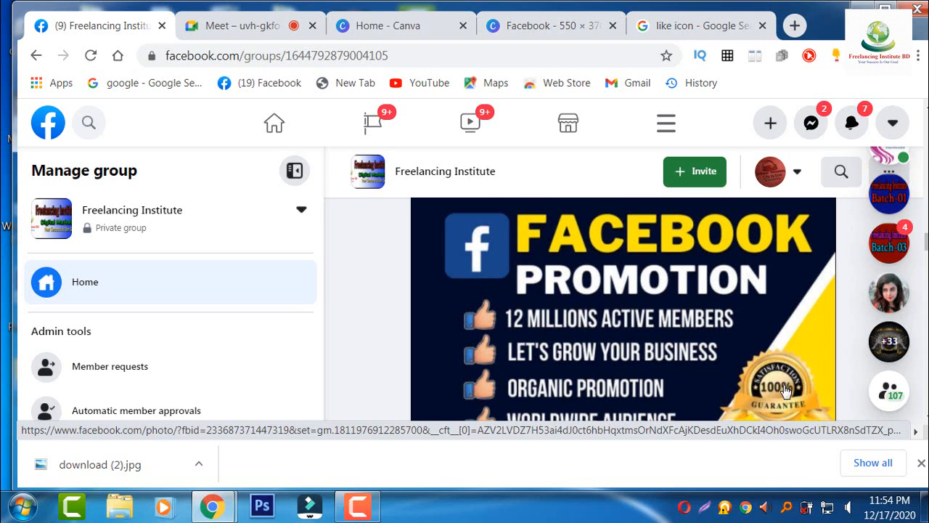
{"action": "left_click", "coordinate": [701, 26]}
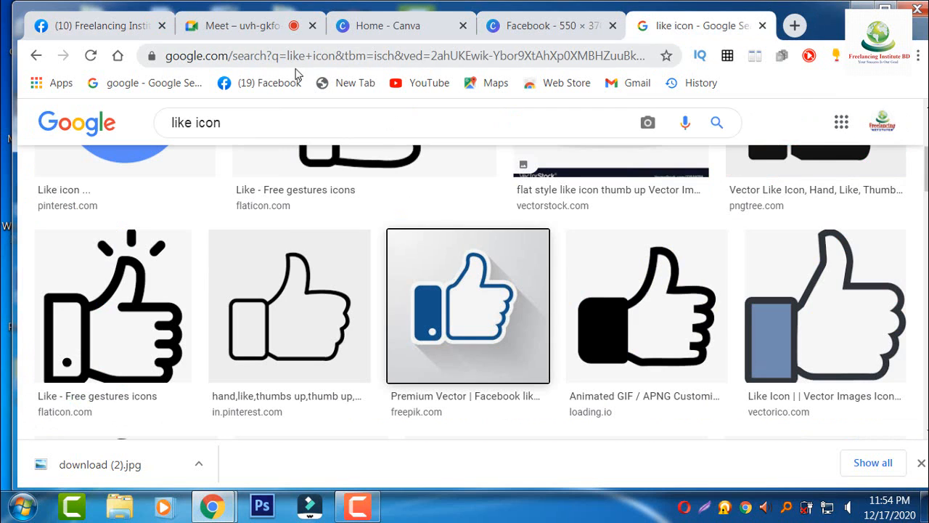
{"action": "left_click", "coordinate": [190, 124]}
{"action": "key", "text": "BackSpace"}
{"action": "key", "text": "BackSpace"}
{"action": "key", "text": "BackSpace"}
{"action": "key", "text": "BackSpace"}
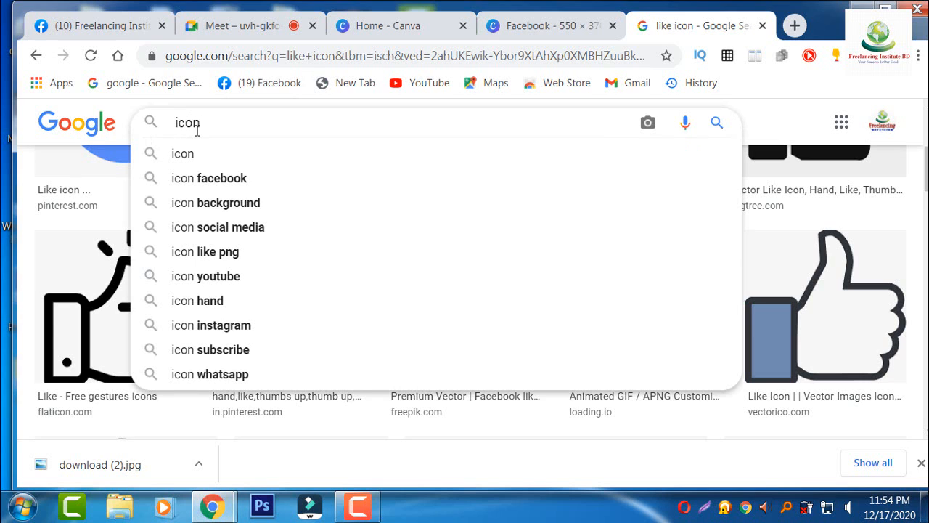
{"action": "type", "text": "100 "}
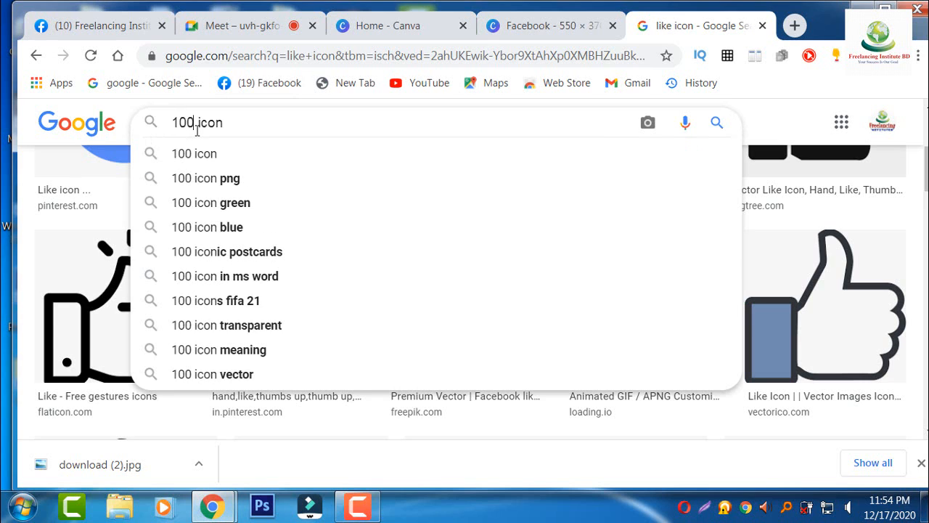
{"action": "type", "text": "% S"}
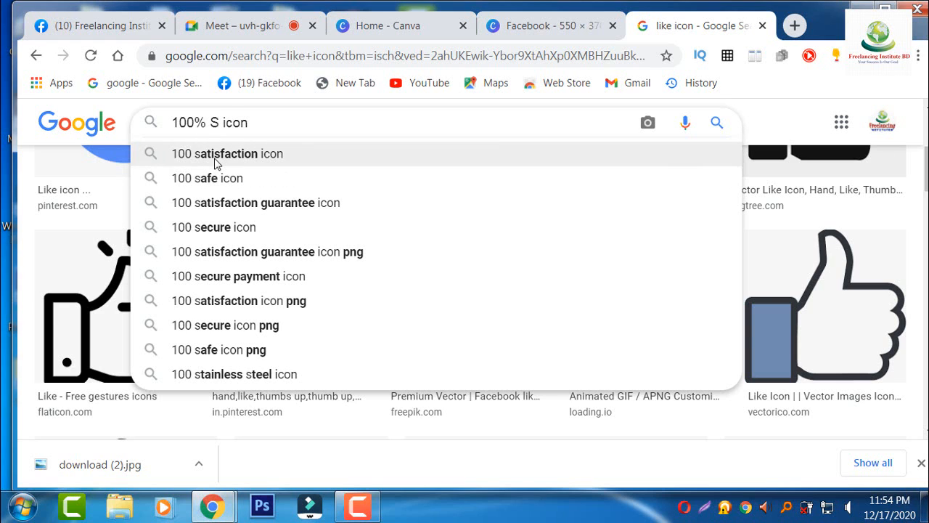
{"action": "left_click", "coordinate": [217, 160]}
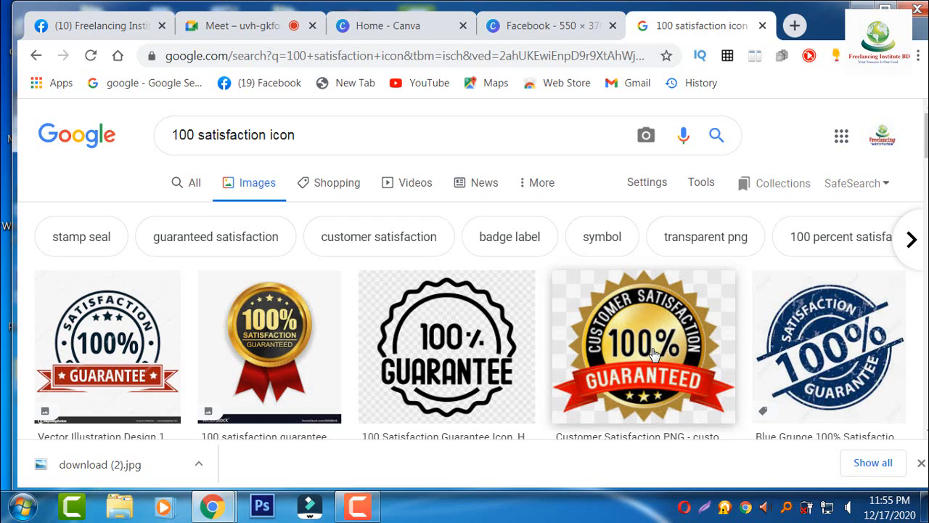
Step: Save the gold "Customer Satisfaction 100% Guaranteed" badge with the red ribbon as download (3).jpg in My Videos
{"action": "right_click", "coordinate": [660, 348]}
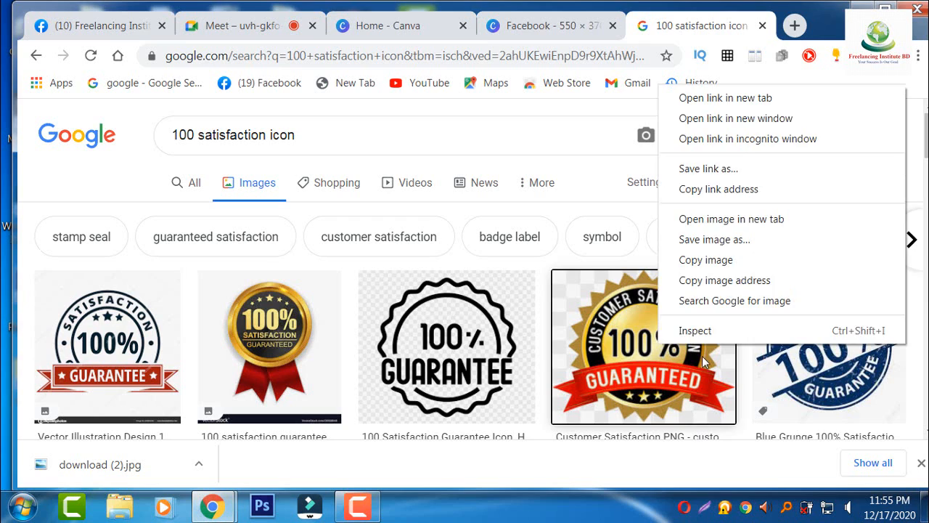
{"action": "left_click", "coordinate": [711, 239]}
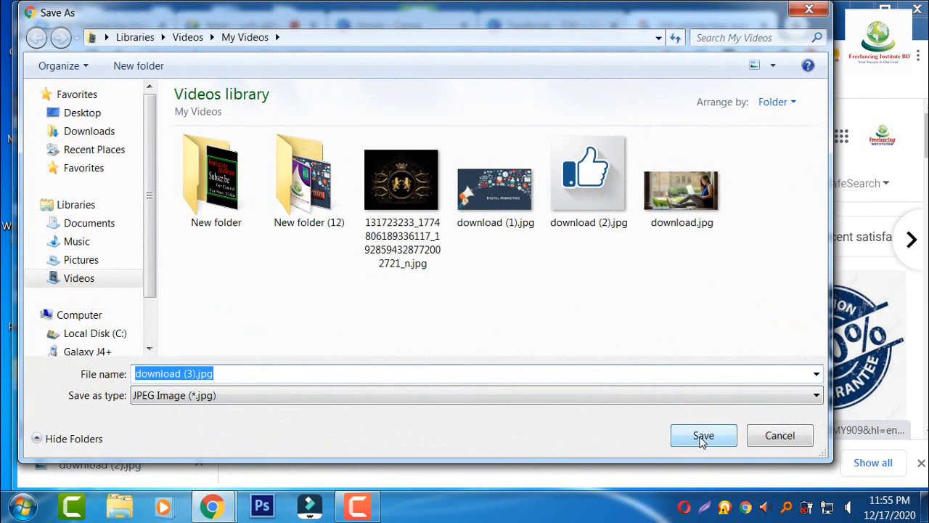
{"action": "left_click", "coordinate": [702, 437]}
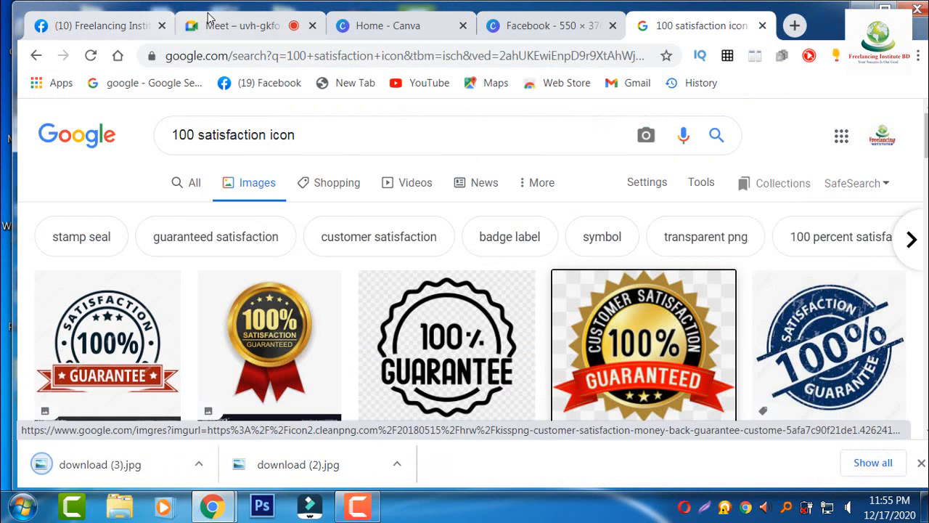
Step: Return to the Canva banner and review its layout up close and in full screen, then dismiss the rating prompt
{"action": "left_click", "coordinate": [521, 26]}
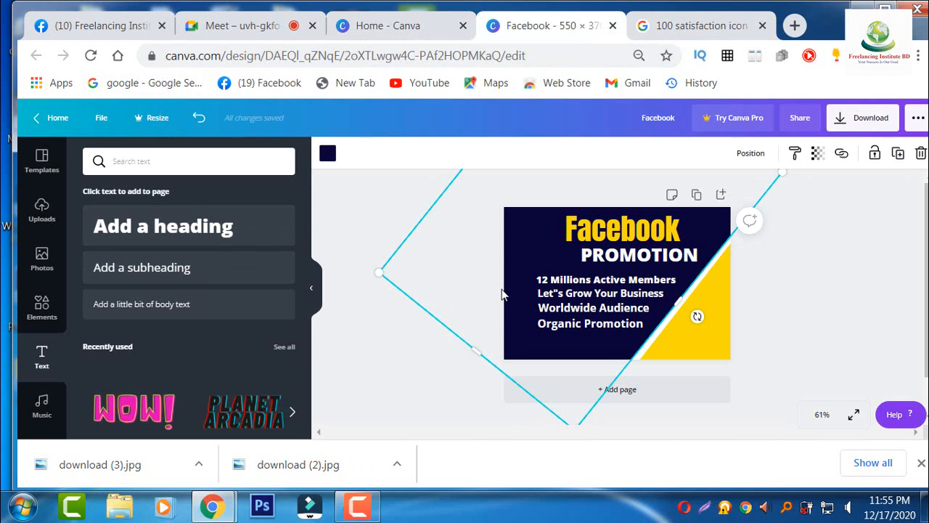
{"action": "left_click", "coordinate": [408, 328]}
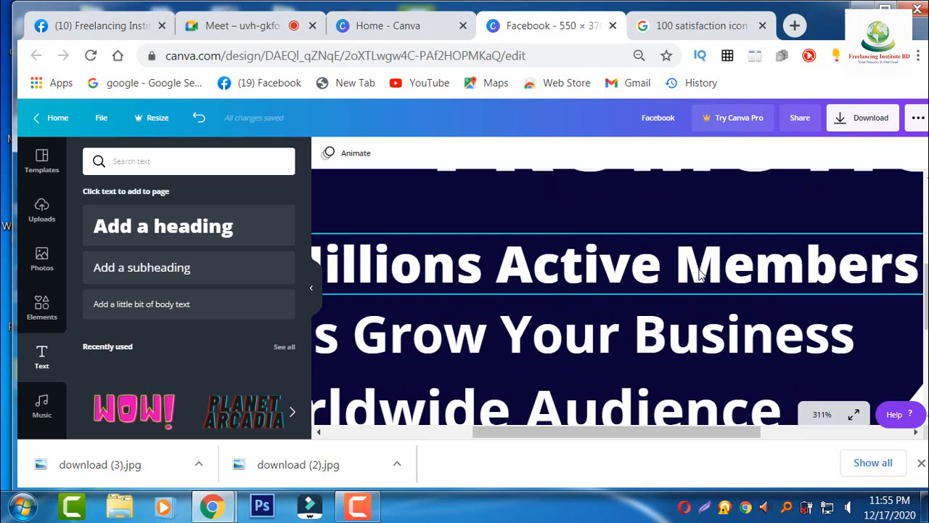
{"action": "left_click", "coordinate": [700, 274]}
{"action": "scroll", "coordinate": [700, 274], "scroll_direction": "up", "scroll_amount": 3}
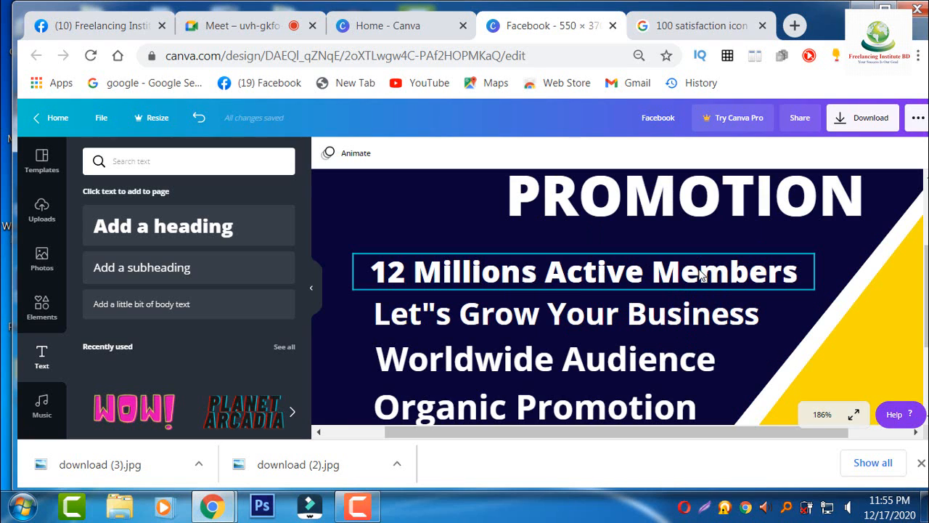
{"action": "scroll", "coordinate": [700, 275], "scroll_direction": "down", "scroll_amount": 2}
{"action": "scroll", "coordinate": [700, 274], "scroll_direction": "down", "scroll_amount": 3}
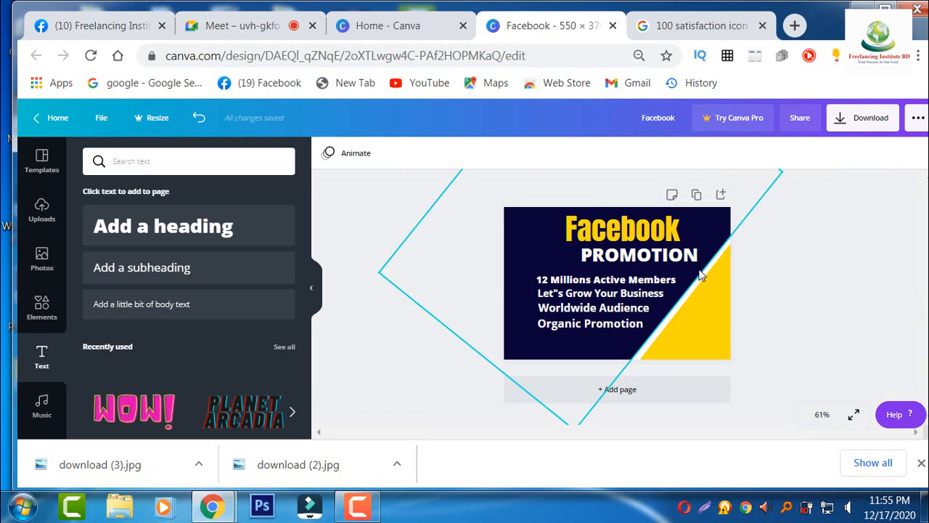
{"action": "left_click", "coordinate": [853, 414]}
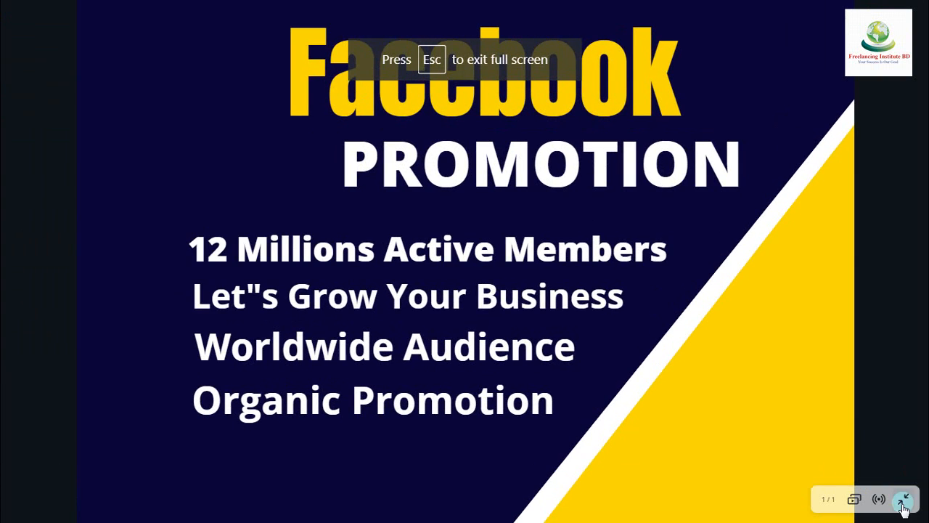
{"action": "left_click", "coordinate": [903, 498]}
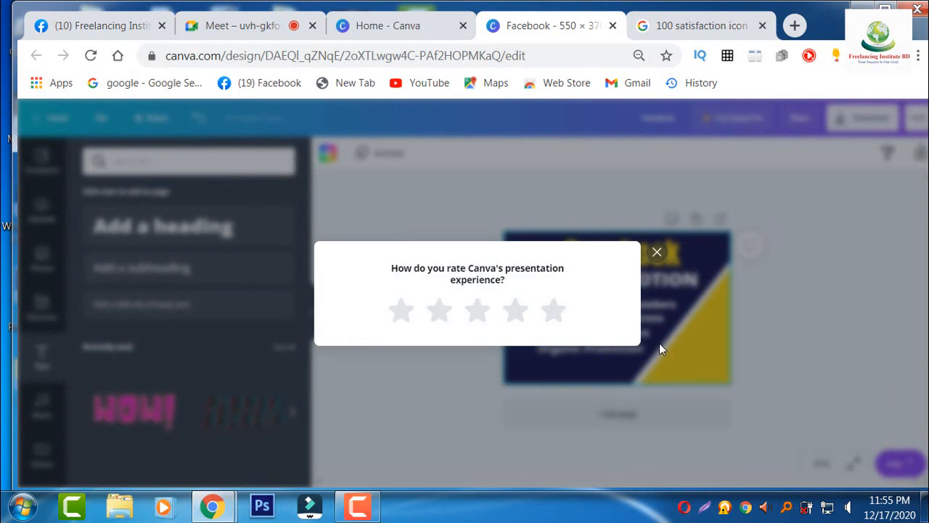
{"action": "left_click", "coordinate": [666, 300]}
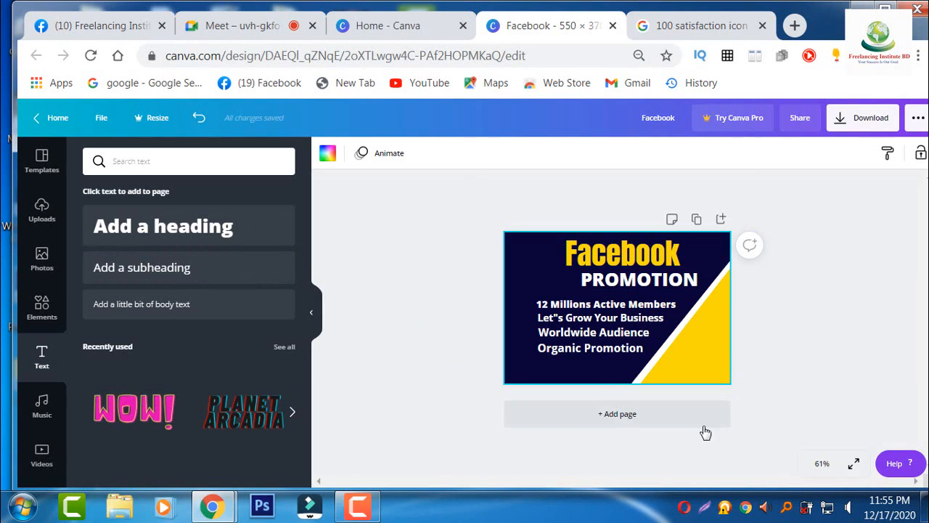
Step: Upload the thumbs-up image download (2).jpg from the Videos library to the design's images
{"action": "left_click", "coordinate": [822, 463]}
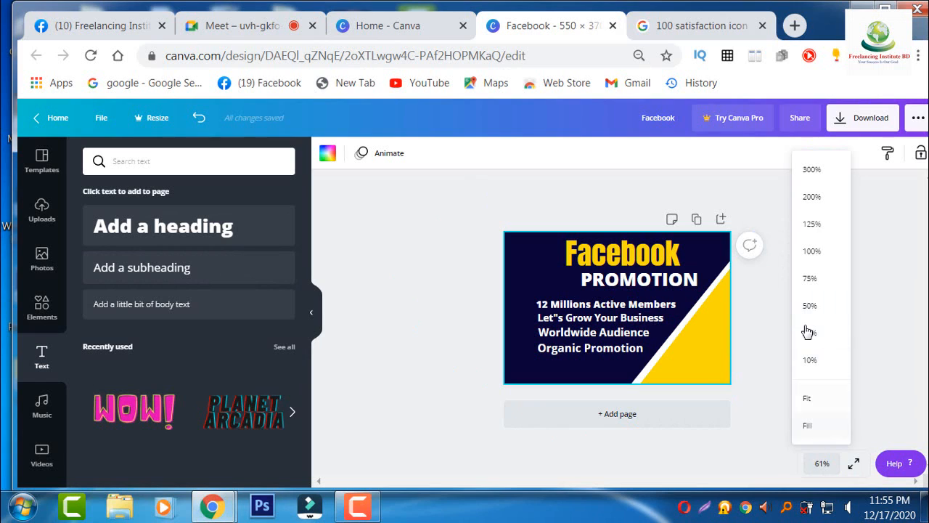
{"action": "left_click", "coordinate": [809, 278]}
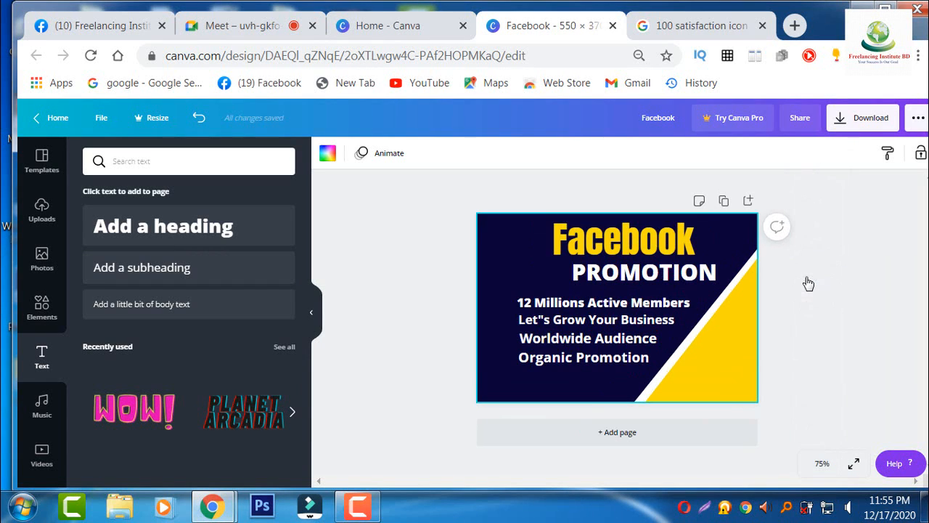
{"action": "left_click", "coordinate": [827, 465]}
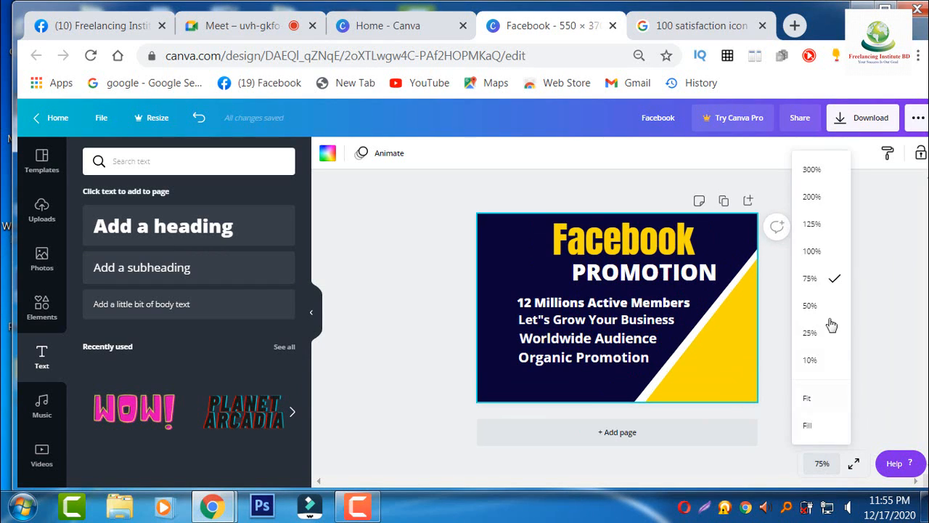
{"action": "left_click", "coordinate": [810, 254]}
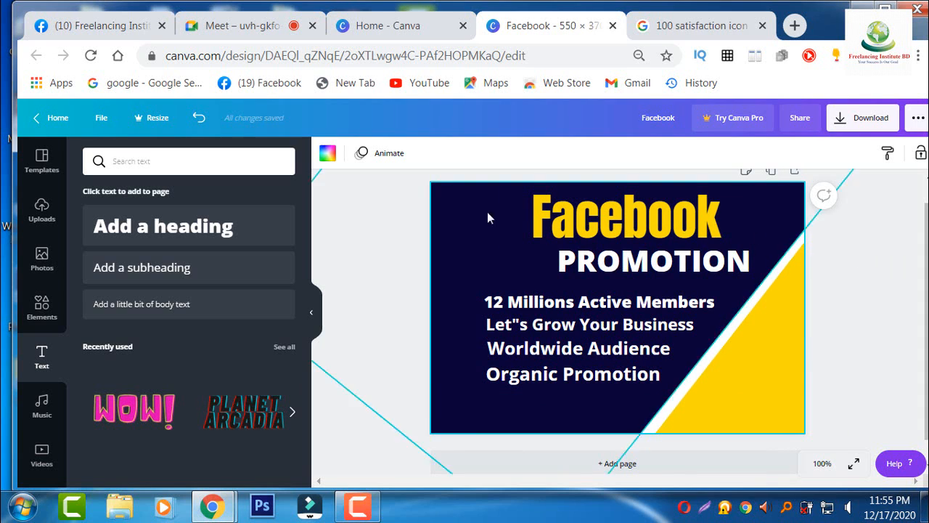
{"action": "scroll", "coordinate": [424, 272], "scroll_direction": "up", "scroll_amount": 1}
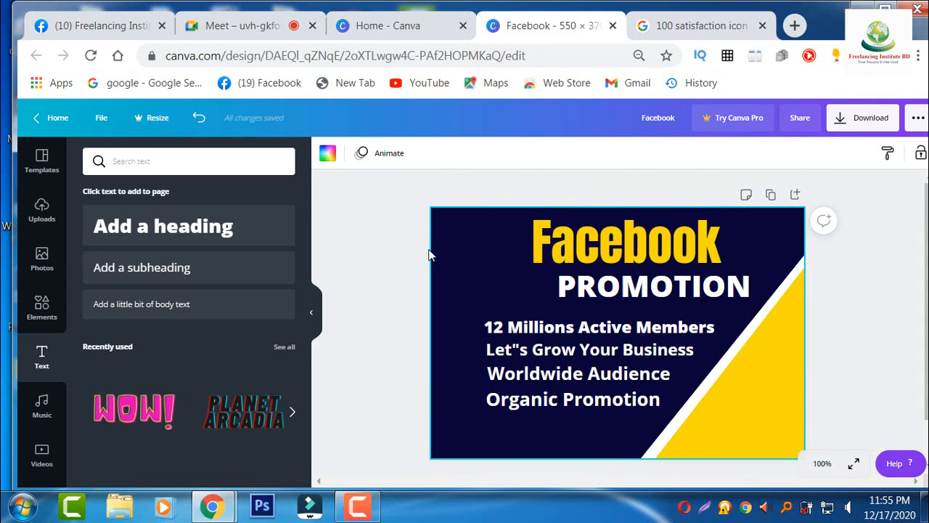
{"action": "left_click", "coordinate": [40, 209]}
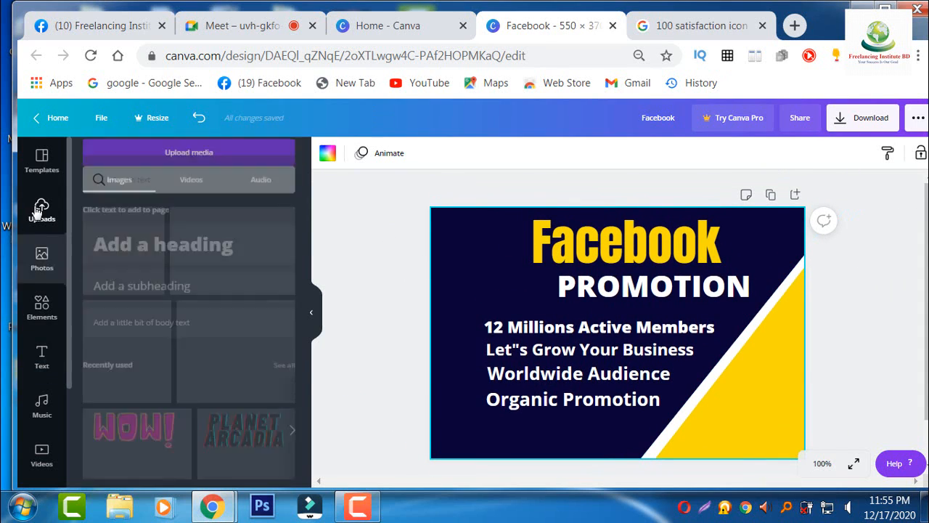
{"action": "left_click", "coordinate": [171, 161]}
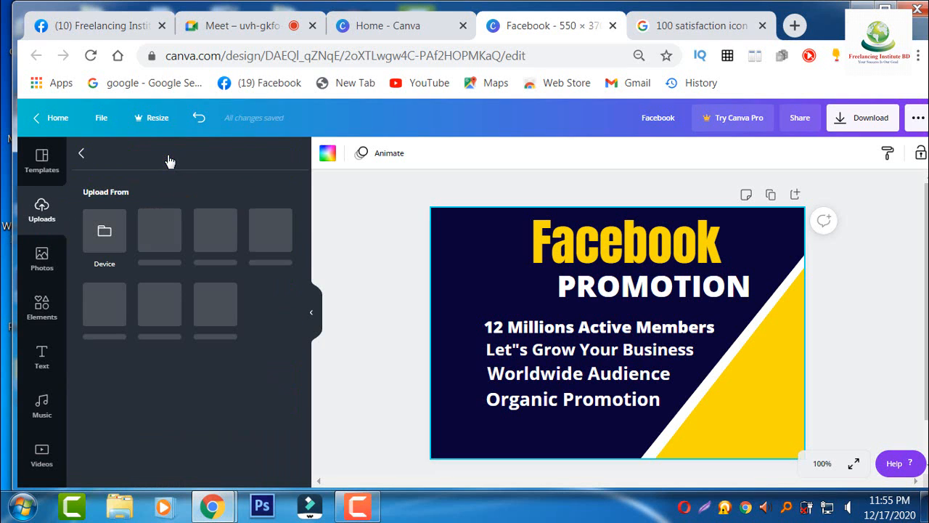
{"action": "left_click", "coordinate": [105, 243]}
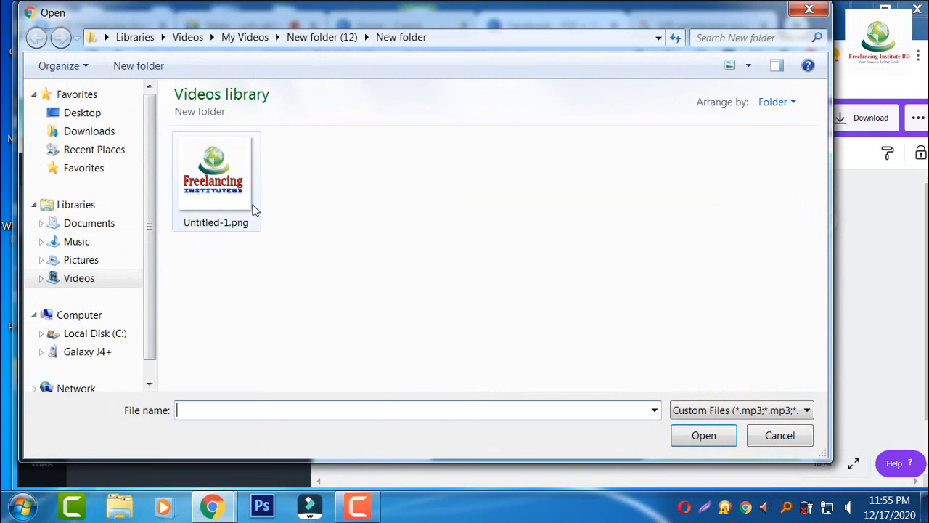
{"action": "left_click", "coordinate": [103, 282]}
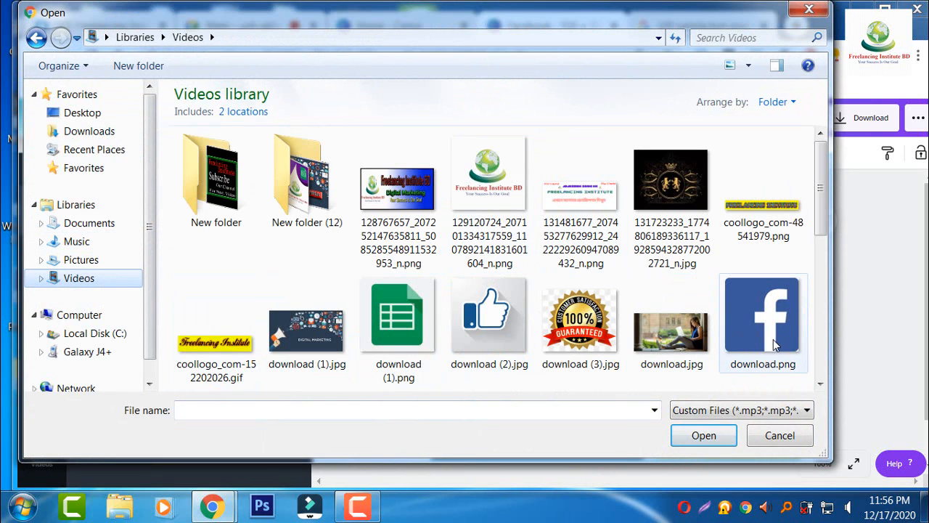
{"action": "left_click", "coordinate": [467, 325]}
{"action": "left_click", "coordinate": [713, 444]}
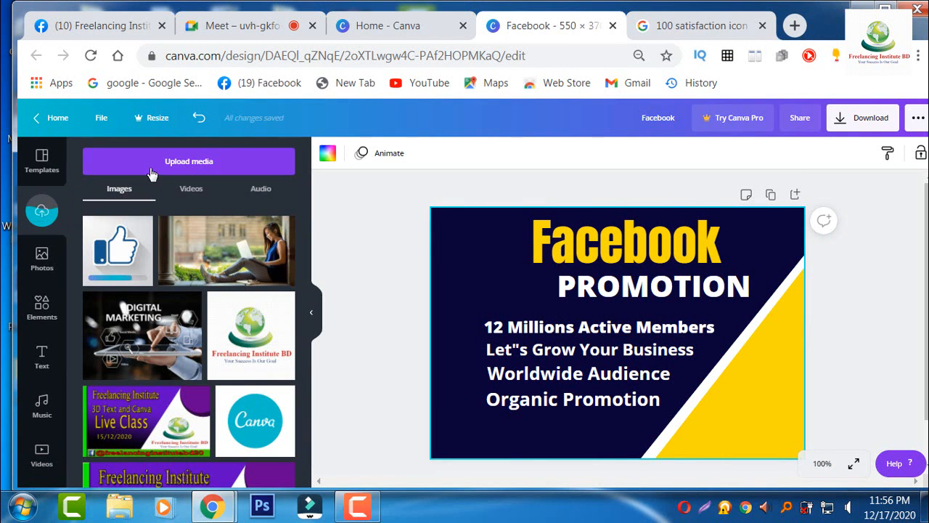
Step: Upload the guarantee badge download (3).jpg and the Facebook logo Screenshot_7.png from the Videos library
{"action": "left_click", "coordinate": [150, 173]}
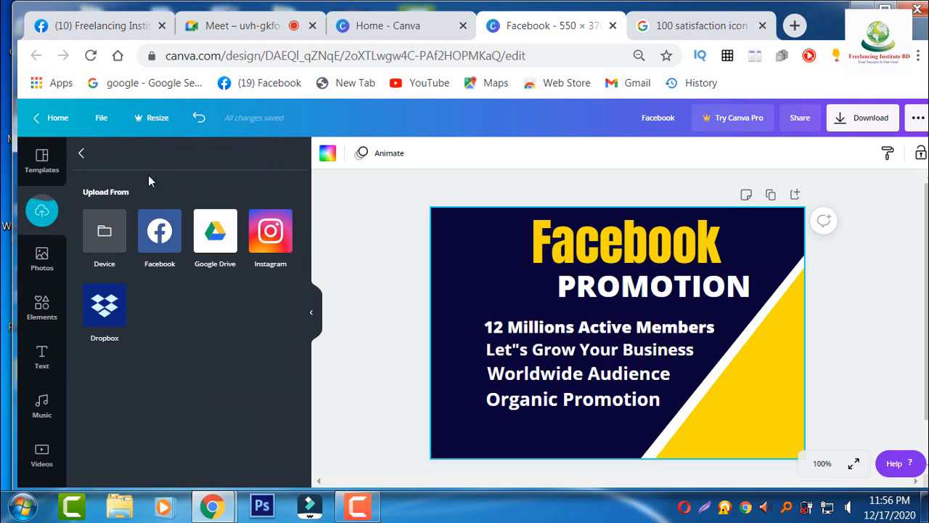
{"action": "left_click", "coordinate": [106, 240]}
{"action": "left_click", "coordinate": [580, 330]}
{"action": "left_click", "coordinate": [690, 436]}
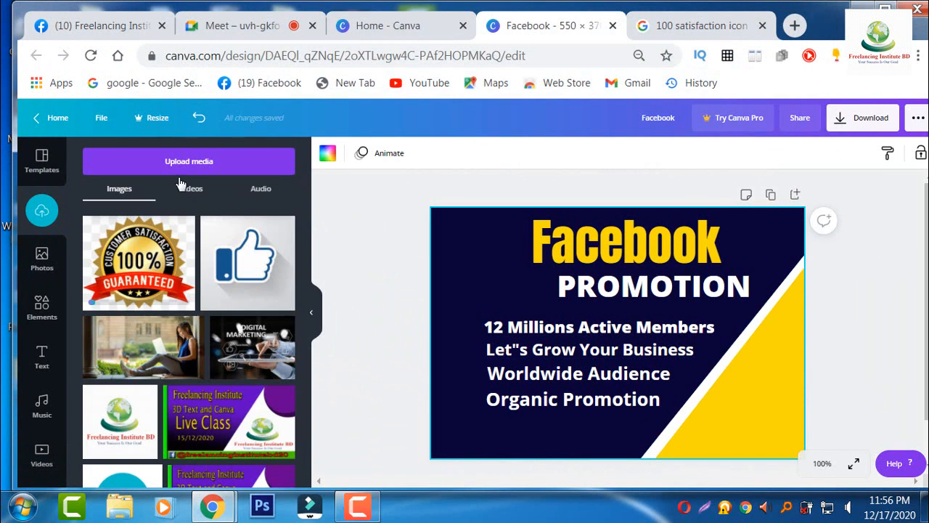
{"action": "left_click", "coordinate": [171, 170]}
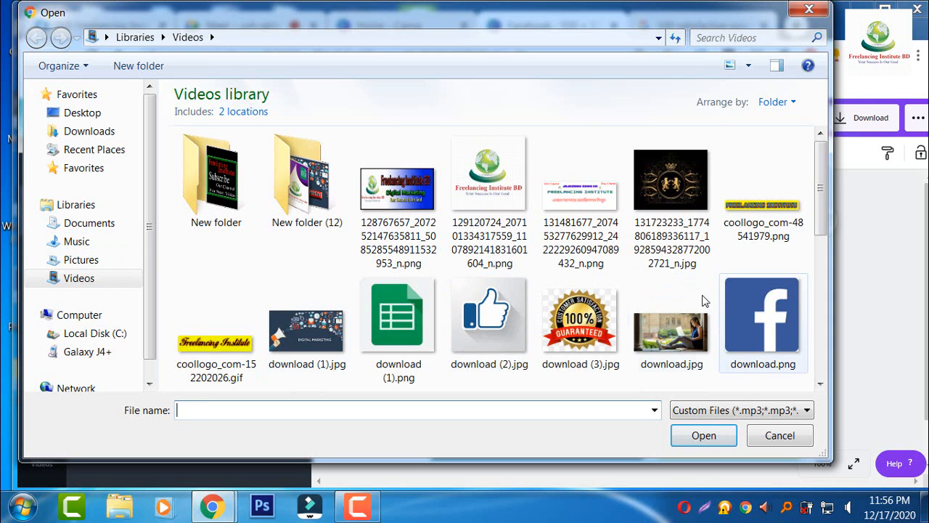
{"action": "left_click_drag", "start_coordinate": [823, 225], "coordinate": [822, 289]}
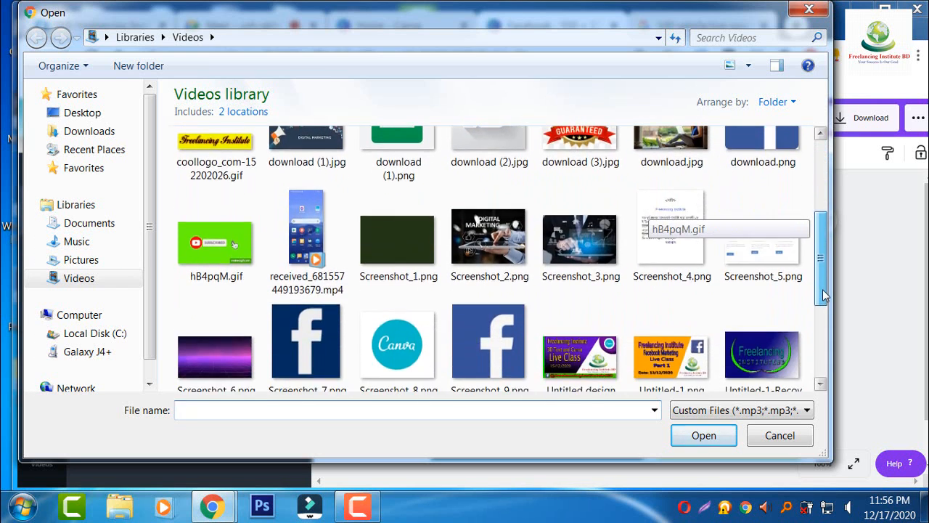
{"action": "left_click", "coordinate": [288, 336]}
{"action": "left_click", "coordinate": [686, 434]}
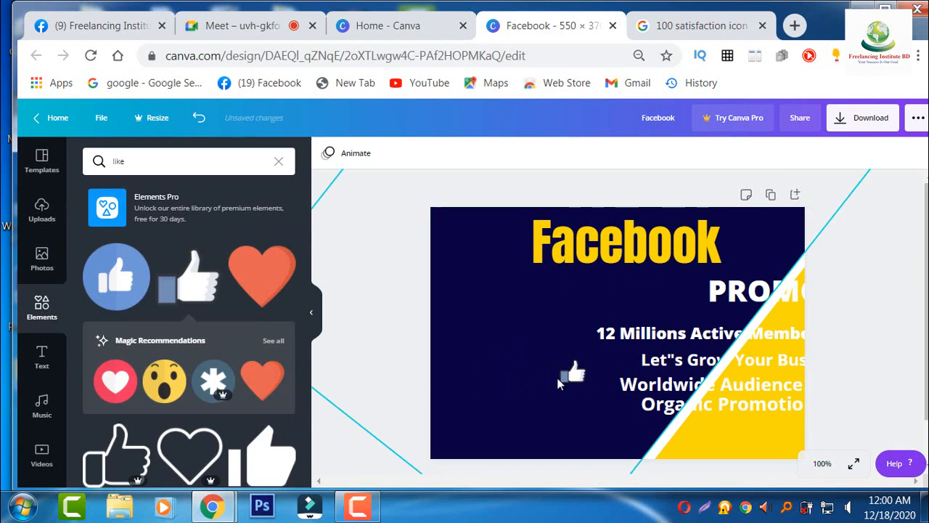
Step: Move the white thumbs-up icon to the banner's left side and add three more copies, stacking all four in a column
{"action": "left_click_drag", "start_coordinate": [571, 373], "coordinate": [440, 310]}
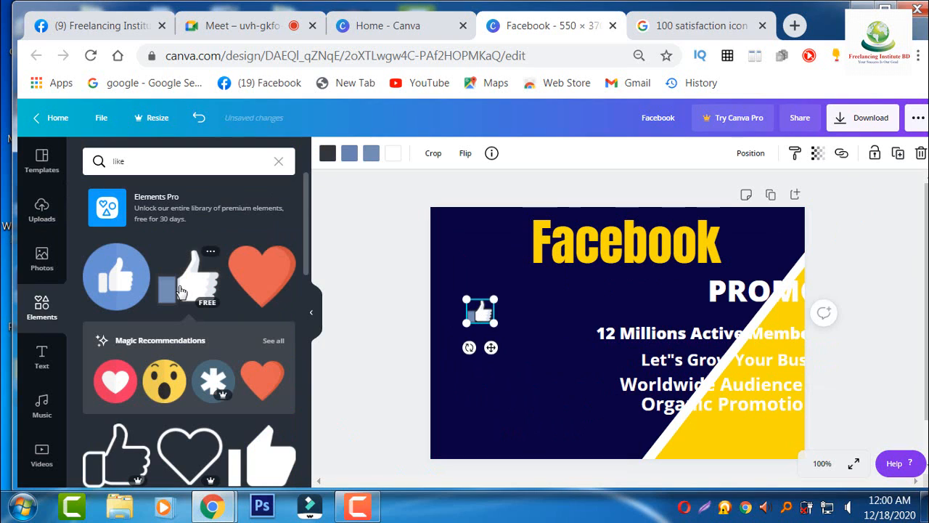
{"action": "left_click", "coordinate": [182, 291]}
{"action": "left_click", "coordinate": [182, 291]}
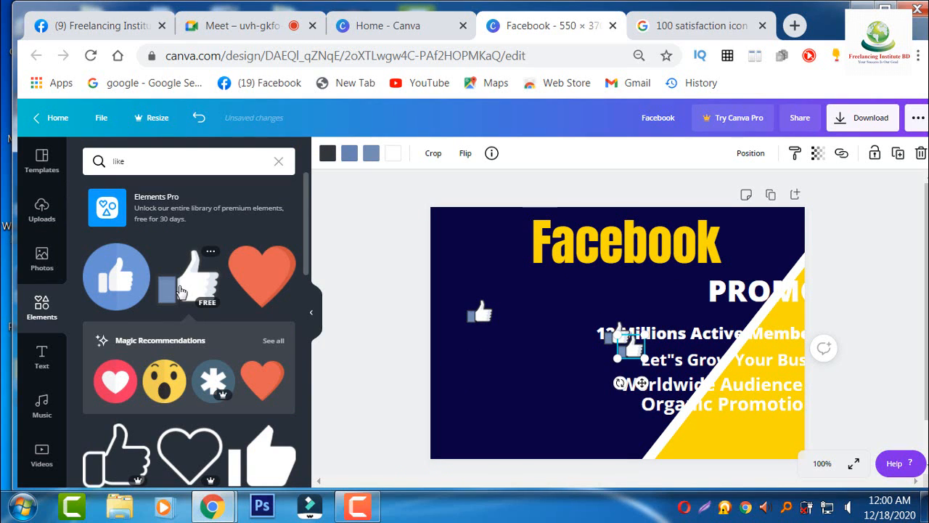
{"action": "left_click", "coordinate": [181, 291]}
{"action": "left_click_drag", "start_coordinate": [616, 335], "coordinate": [481, 374]}
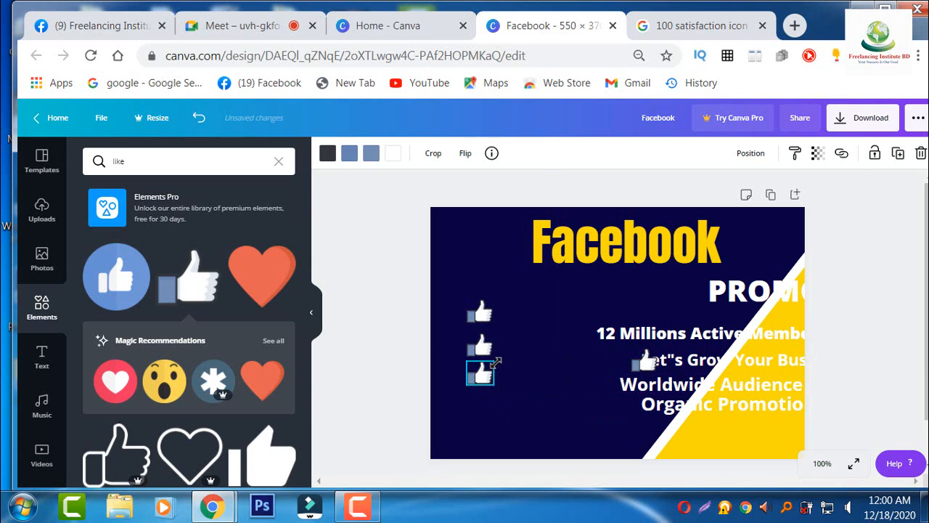
{"action": "left_click_drag", "start_coordinate": [647, 361], "coordinate": [485, 406]}
Step: Shrink the thumbs-up icons to match one another and align them in an evenly spaced column
{"action": "left_click", "coordinate": [481, 375]}
{"action": "left_click_drag", "start_coordinate": [494, 361], "coordinate": [482, 375]}
{"action": "left_click", "coordinate": [481, 345]}
{"action": "left_click_drag", "start_coordinate": [493, 332], "coordinate": [485, 339]}
{"action": "left_click", "coordinate": [481, 310]}
{"action": "left_click_drag", "start_coordinate": [493, 300], "coordinate": [478, 321]}
{"action": "left_click", "coordinate": [485, 361]}
{"action": "left_click", "coordinate": [480, 354]}
{"action": "left_click_drag", "start_coordinate": [480, 357], "coordinate": [480, 348]}
{"action": "left_click_drag", "start_coordinate": [478, 380], "coordinate": [476, 382]}
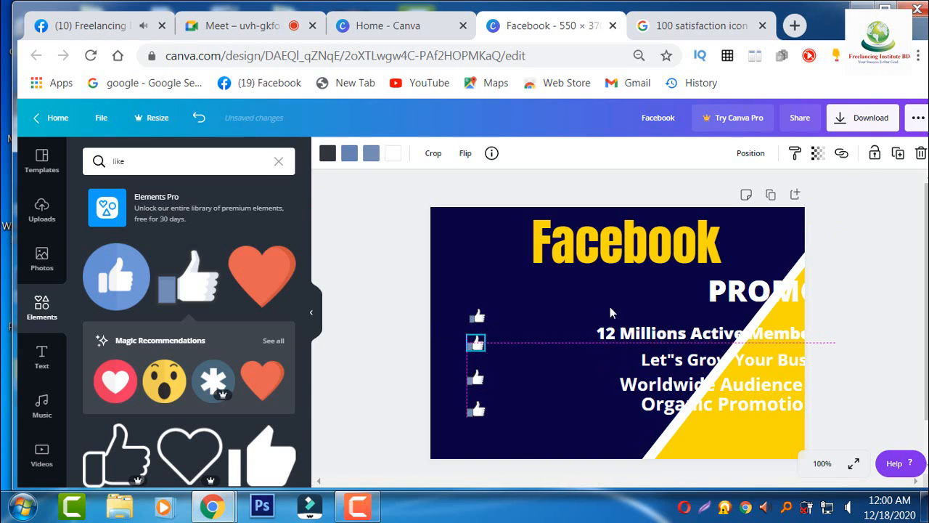
{"action": "left_click_drag", "start_coordinate": [491, 350], "coordinate": [491, 350]}
Step: Move the four feature lines beside the thumbs-up icons and level each icon with its line of text
{"action": "left_click_drag", "start_coordinate": [739, 336], "coordinate": [637, 315]}
{"action": "left_click_drag", "start_coordinate": [726, 360], "coordinate": [580, 346]}
{"action": "left_click_drag", "start_coordinate": [711, 390], "coordinate": [587, 368]}
{"action": "left_click", "coordinate": [472, 379]}
{"action": "left_click_drag", "start_coordinate": [472, 378], "coordinate": [477, 367]}
{"action": "left_click_drag", "start_coordinate": [716, 413], "coordinate": [564, 395]}
{"action": "left_click", "coordinate": [468, 401]}
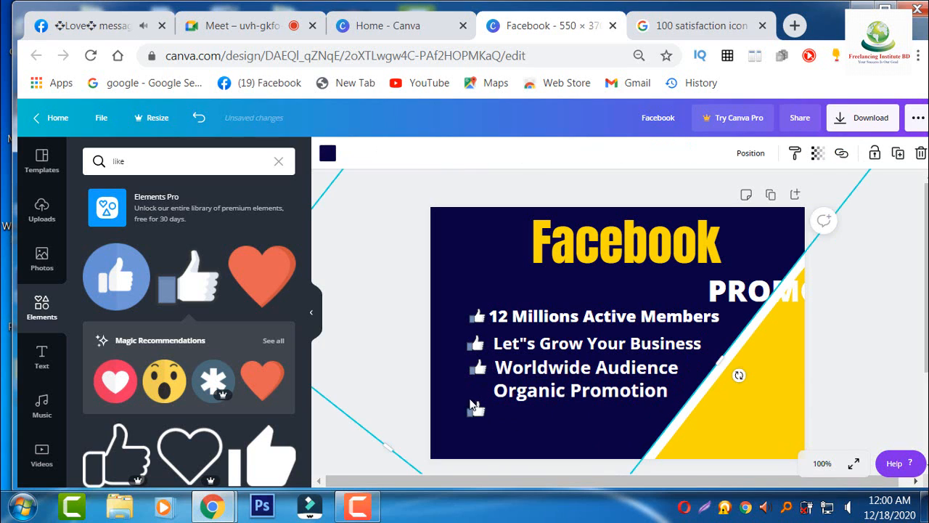
{"action": "left_click_drag", "start_coordinate": [477, 411], "coordinate": [480, 391]}
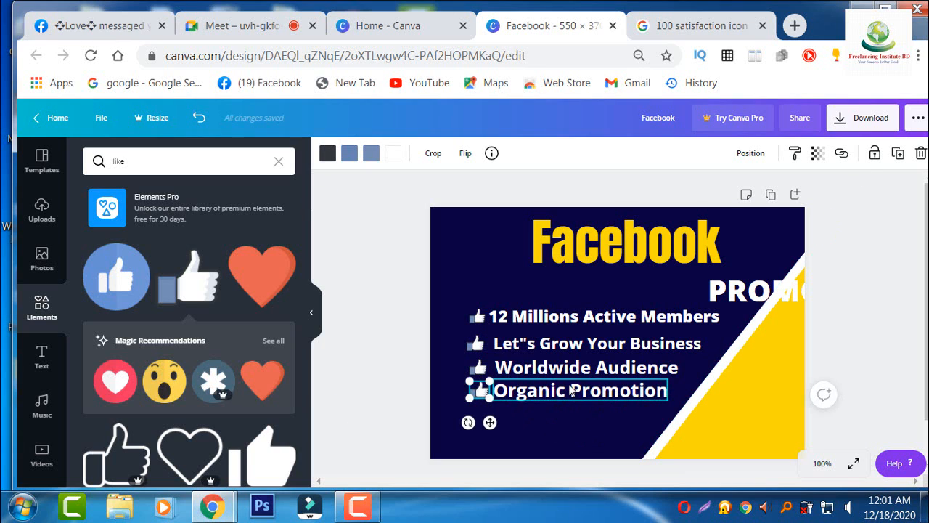
{"action": "left_click_drag", "start_coordinate": [604, 367], "coordinate": [608, 370]}
{"action": "left_click_drag", "start_coordinate": [580, 316], "coordinate": [576, 320]}
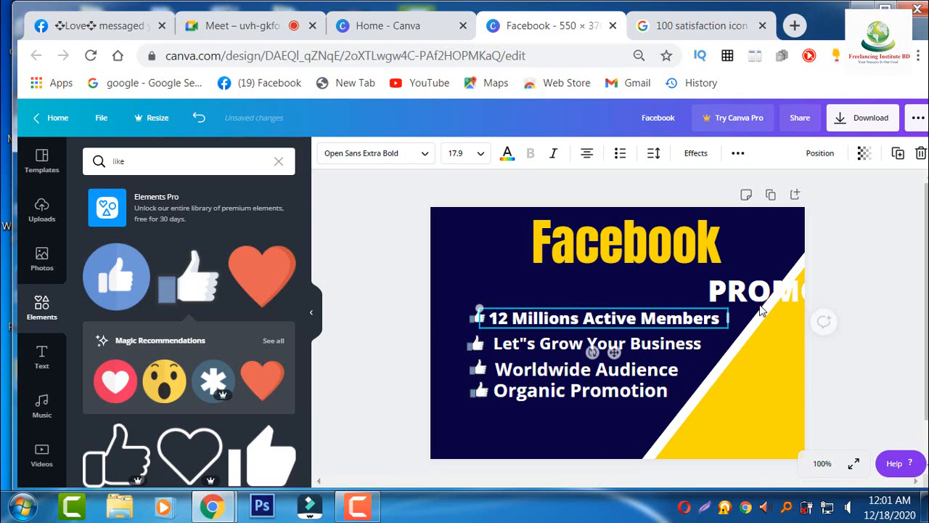
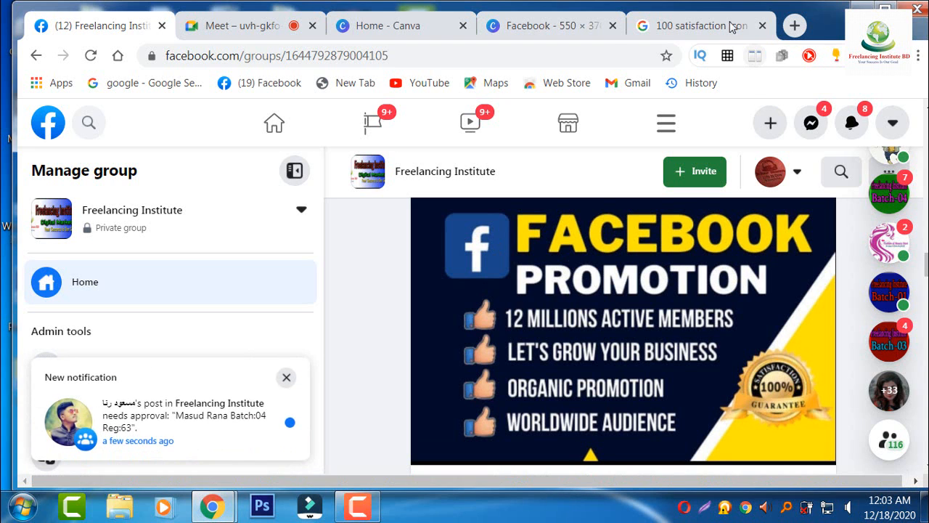
Step: Add a four-sided frame to the banner, rotate it, and position it so only one corner peeks above the banner's bottom edge
{"action": "left_click", "coordinate": [701, 26]}
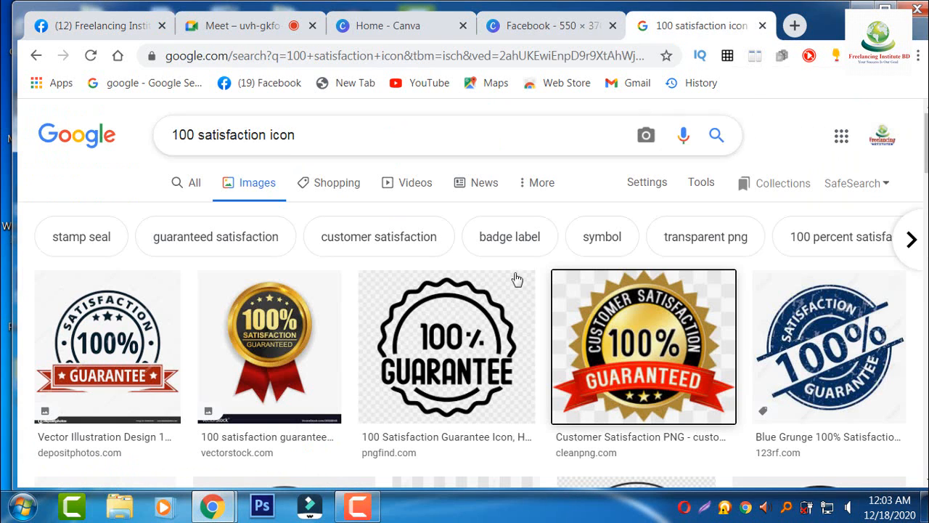
{"action": "left_click", "coordinate": [548, 28]}
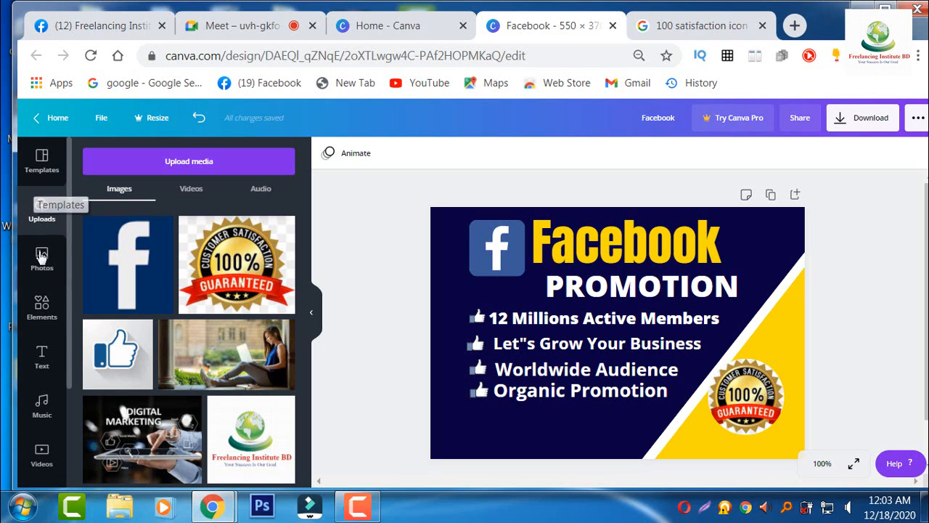
{"action": "left_click", "coordinate": [41, 308]}
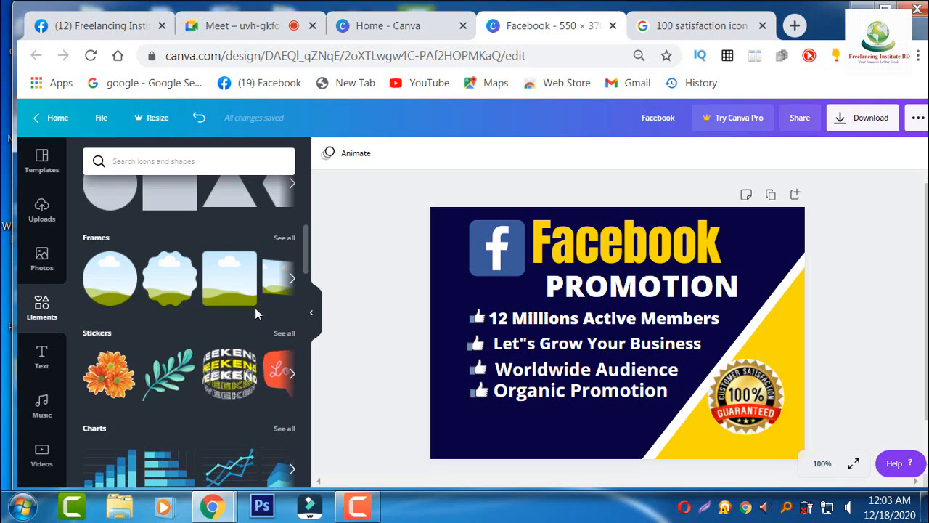
{"action": "left_click", "coordinate": [231, 281]}
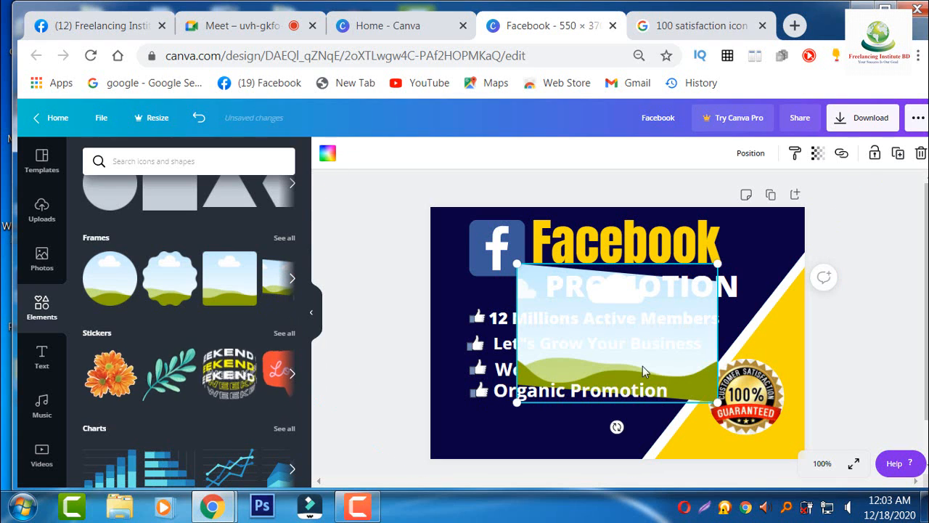
{"action": "left_click_drag", "start_coordinate": [703, 396], "coordinate": [614, 438]}
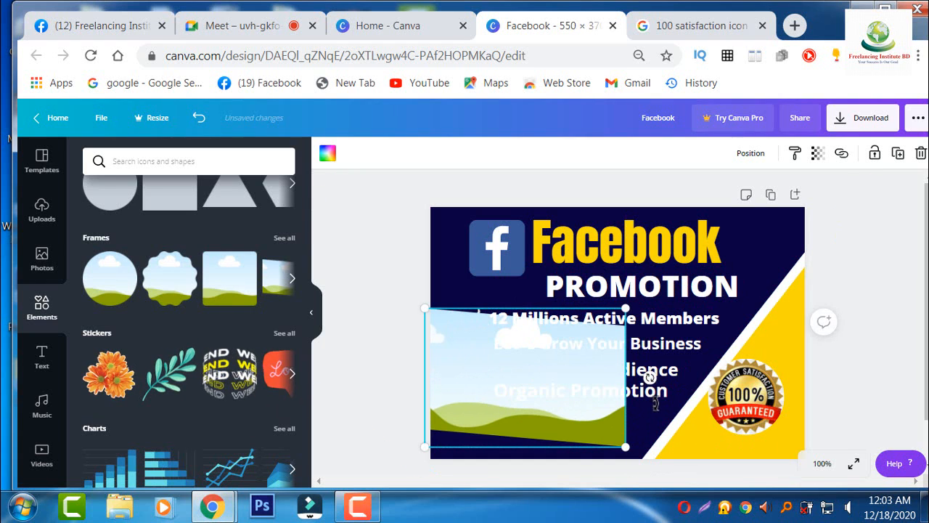
{"action": "left_click_drag", "start_coordinate": [649, 376], "coordinate": [631, 470]}
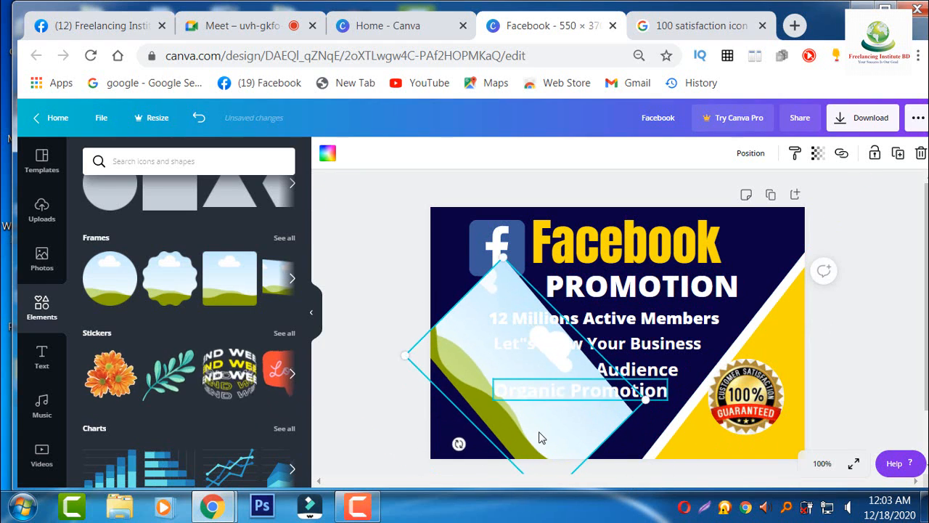
{"action": "left_click_drag", "start_coordinate": [544, 438], "coordinate": [564, 474]}
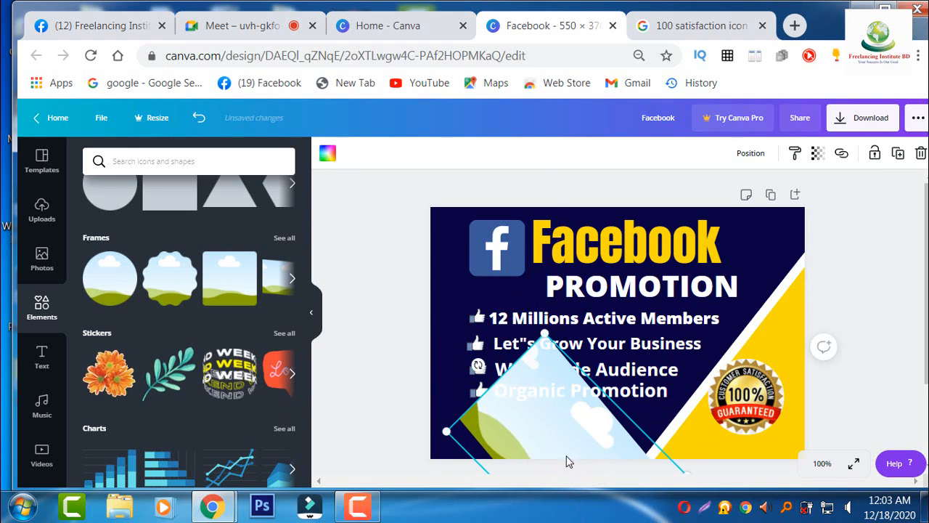
{"action": "left_click_drag", "start_coordinate": [554, 442], "coordinate": [601, 521]}
{"action": "left_click_drag", "start_coordinate": [588, 464], "coordinate": [553, 470]}
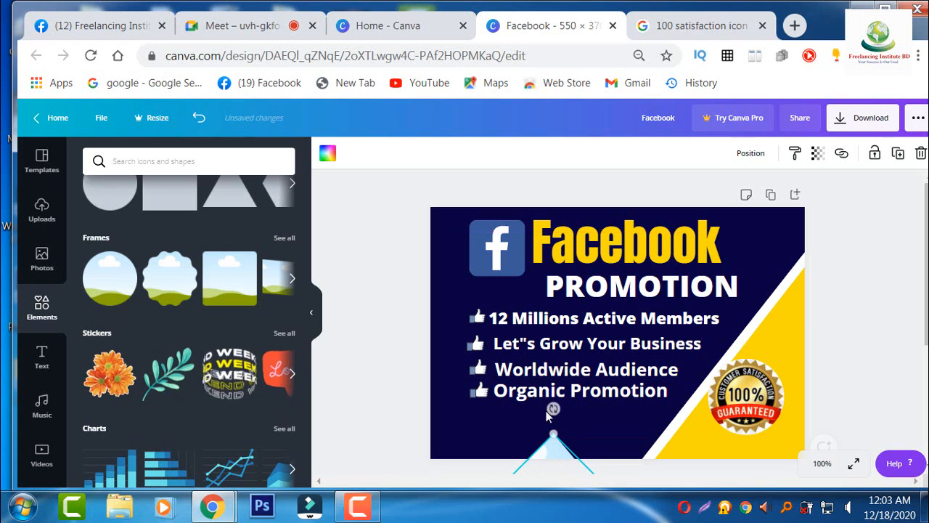
Step: Fill the frame's visible corner with the banner's yellow and compare the design with the sample Facebook Promotion image
{"action": "left_click", "coordinate": [323, 159]}
{"action": "left_click", "coordinate": [282, 285]}
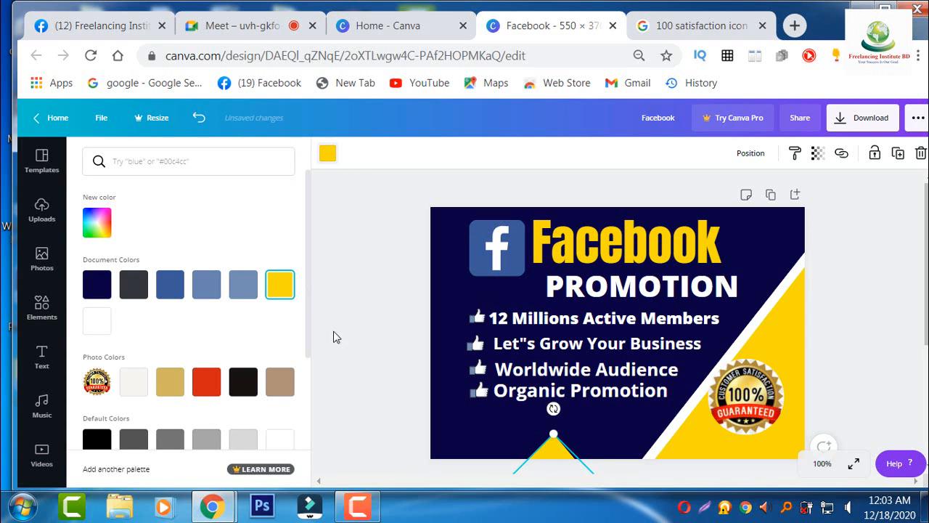
{"action": "left_click", "coordinate": [394, 369]}
{"action": "left_click", "coordinate": [394, 356]}
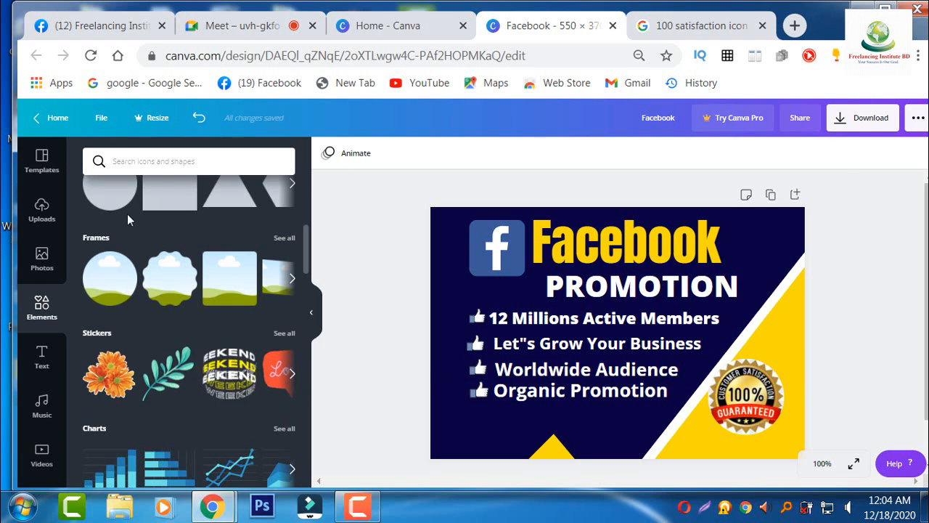
{"action": "left_click", "coordinate": [102, 28]}
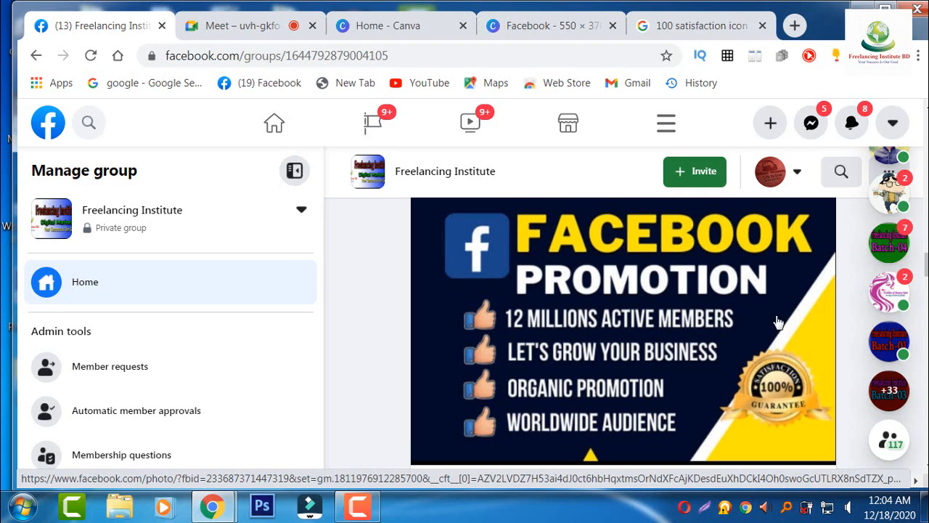
{"action": "left_click", "coordinate": [551, 26]}
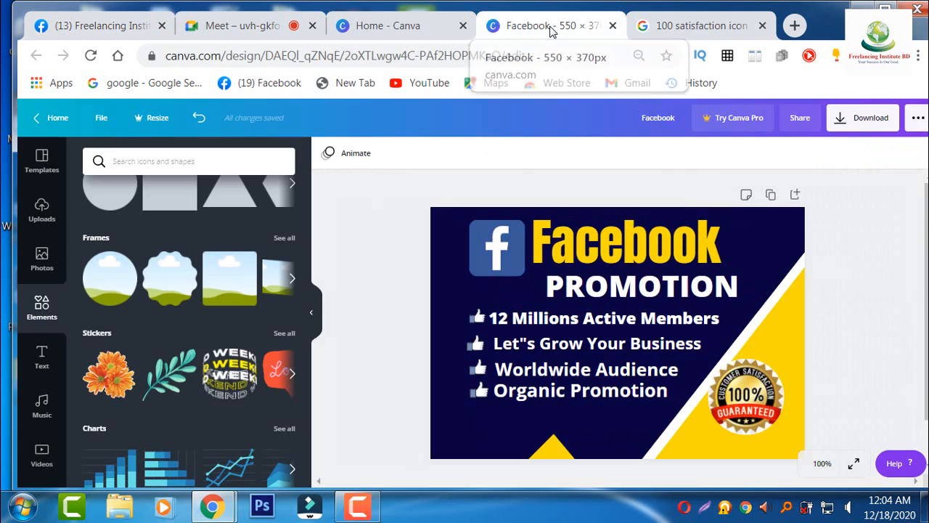
Step: Recolour the banner's navy background shape dark green with the custom colour #0A4001
{"action": "left_click", "coordinate": [465, 441]}
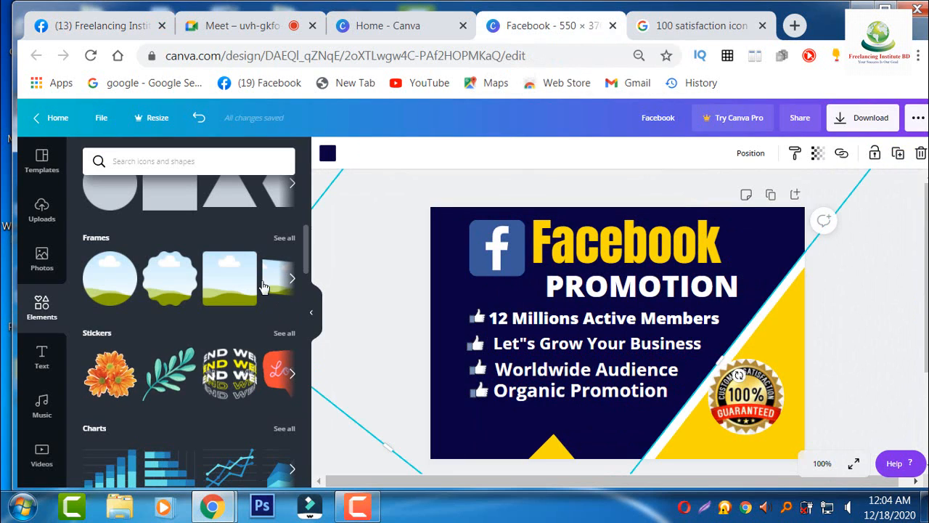
{"action": "left_click", "coordinate": [326, 154]}
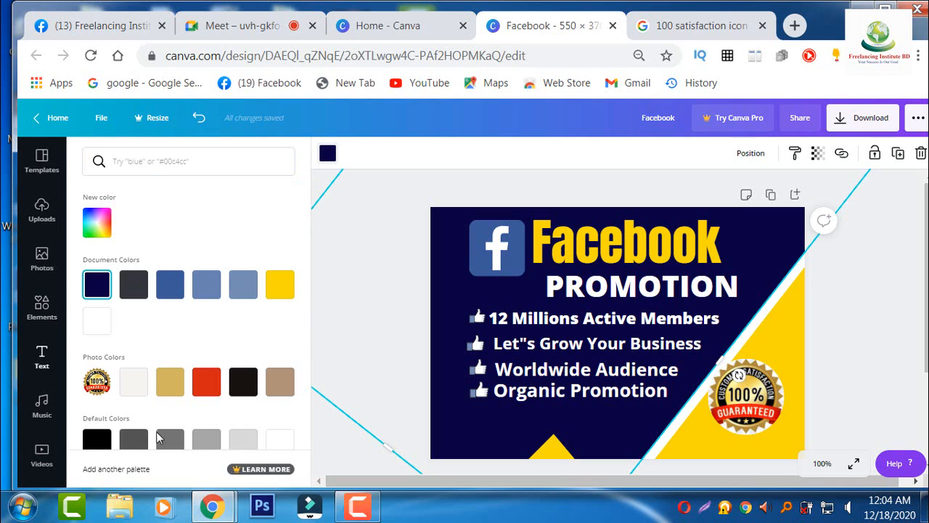
{"action": "scroll", "coordinate": [201, 399], "scroll_direction": "down", "scroll_amount": 2}
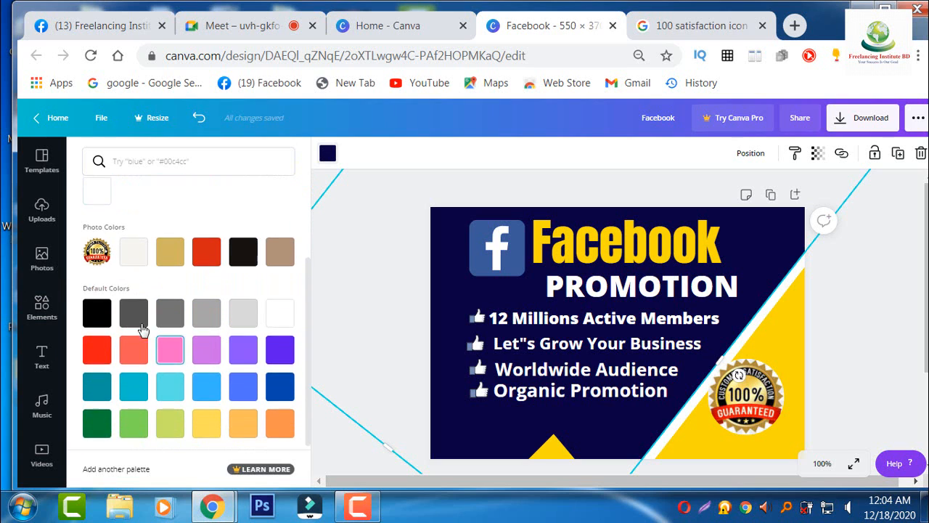
{"action": "scroll", "coordinate": [116, 305], "scroll_direction": "up", "scroll_amount": 2}
{"action": "left_click", "coordinate": [96, 221]}
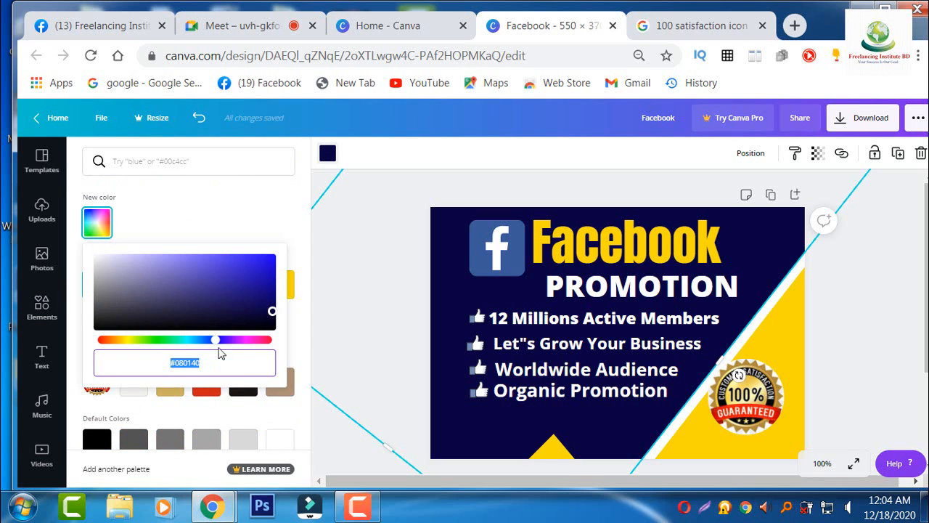
{"action": "left_click", "coordinate": [155, 341]}
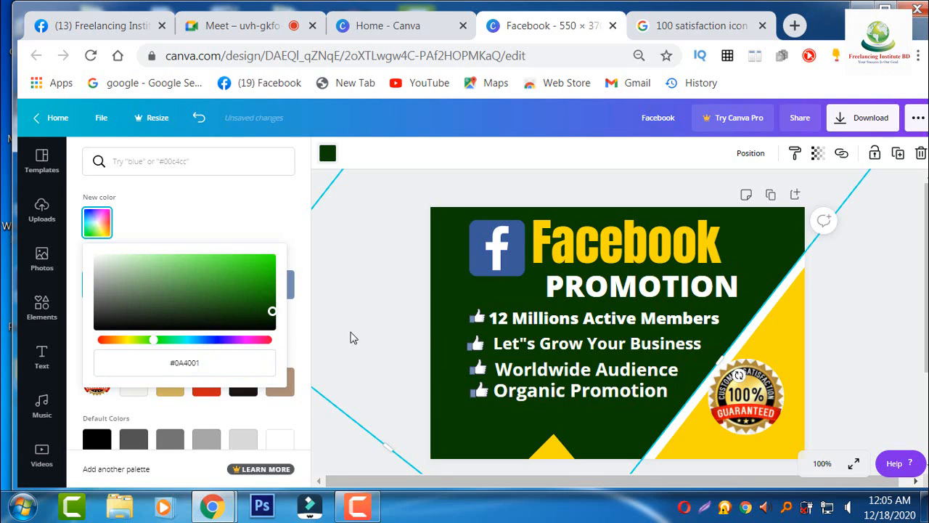
{"action": "left_click", "coordinate": [582, 421]}
Step: Recolour the large yellow corner triangle black and shift the satisfaction badge slightly closer to the banner's lower-right corner
{"action": "left_click", "coordinate": [778, 454]}
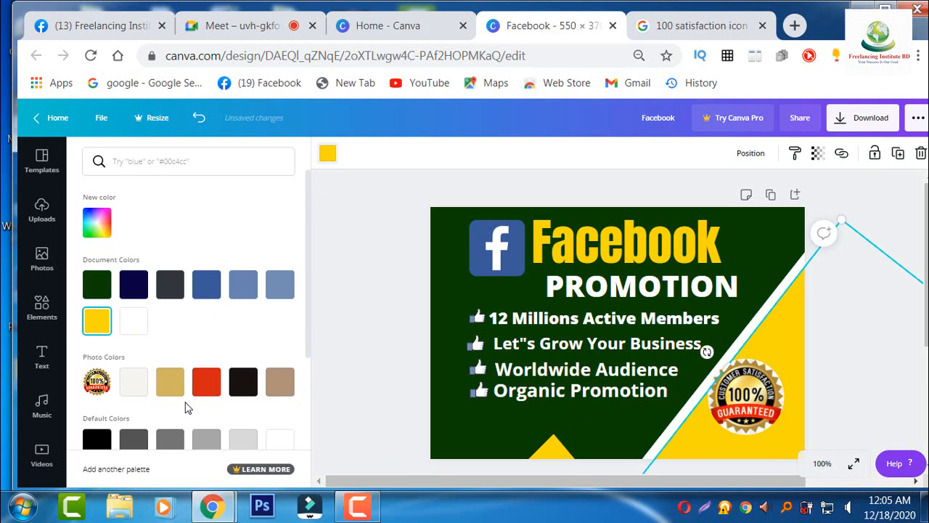
{"action": "left_click", "coordinate": [95, 441]}
{"action": "left_click", "coordinate": [381, 338]}
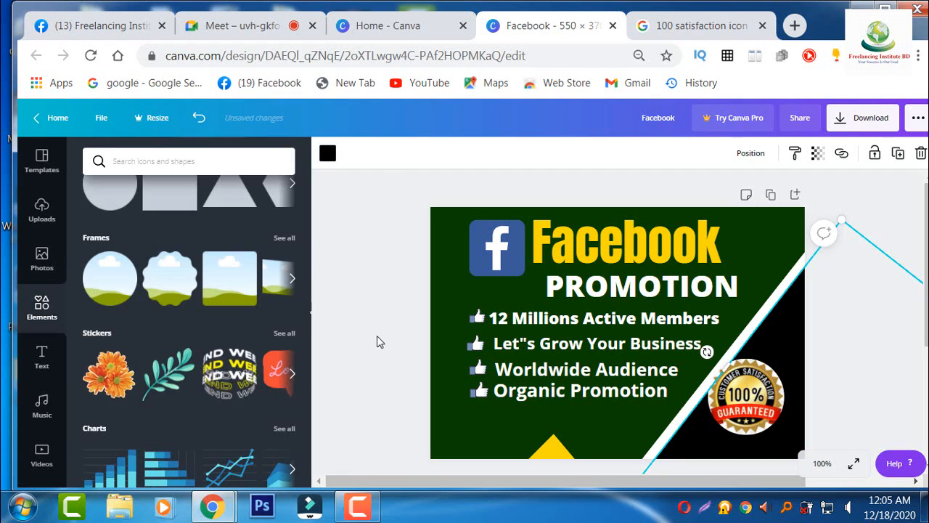
{"action": "left_click", "coordinate": [545, 190]}
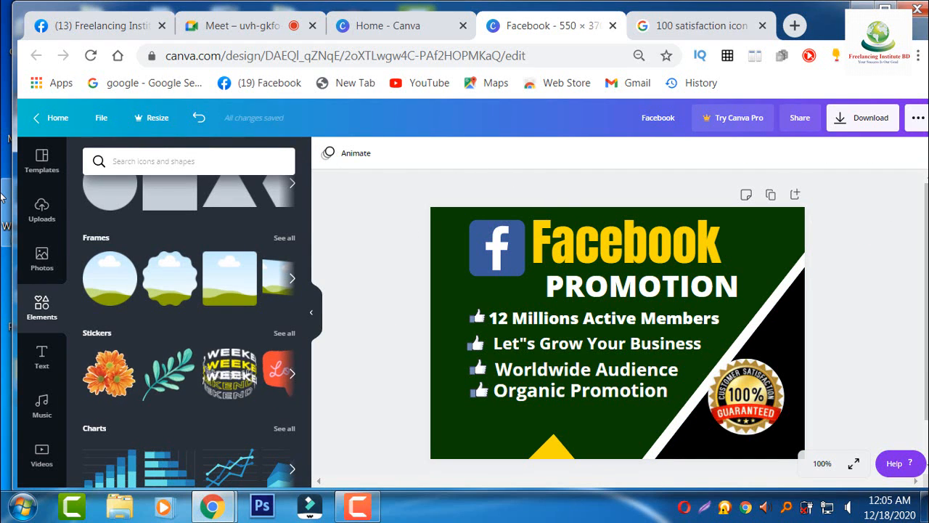
{"action": "left_click_drag", "start_coordinate": [748, 410], "coordinate": [767, 394]}
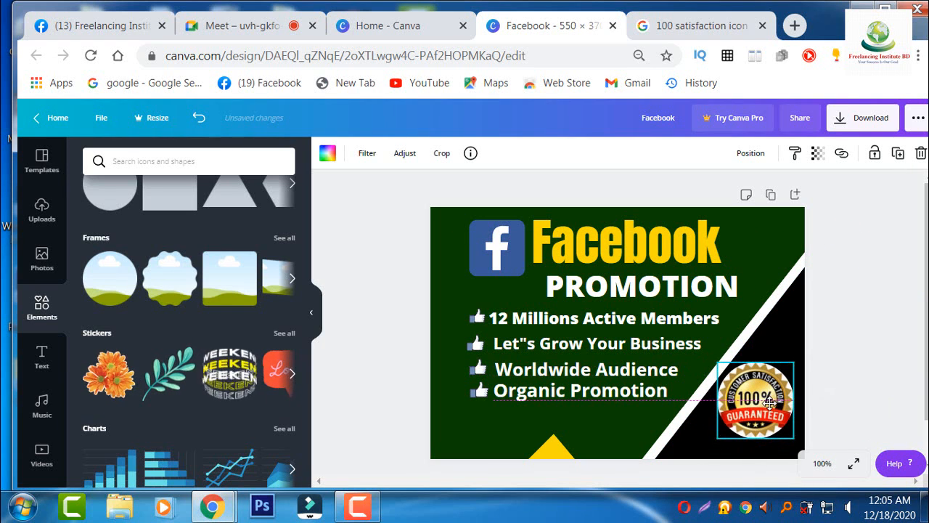
{"action": "left_click", "coordinate": [846, 375]}
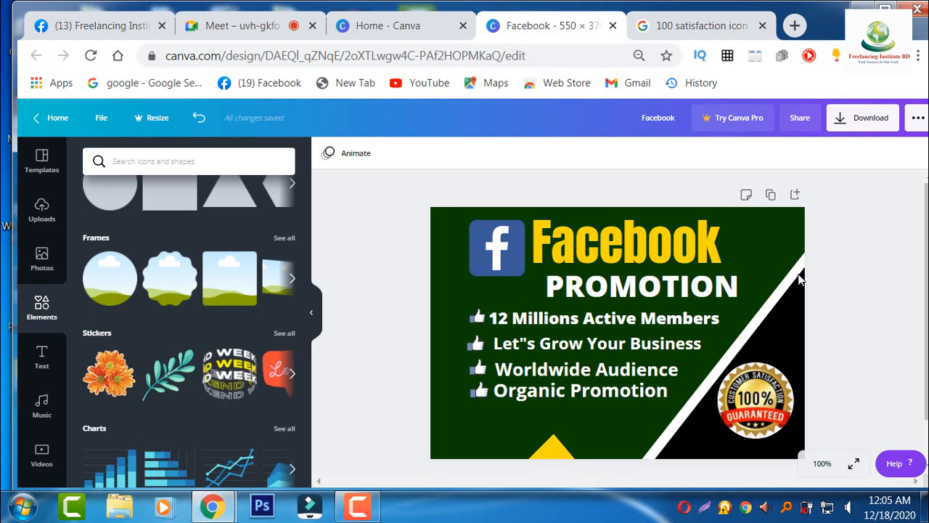
Step: Download the finished banner as a PNG and show the downloaded Facebook.png in its folder
{"action": "left_click", "coordinate": [867, 123]}
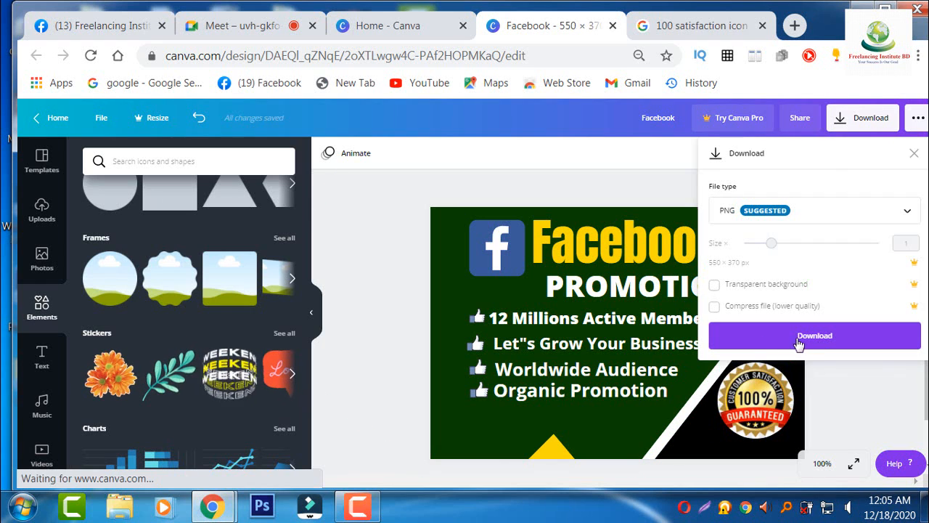
{"action": "left_click", "coordinate": [798, 341]}
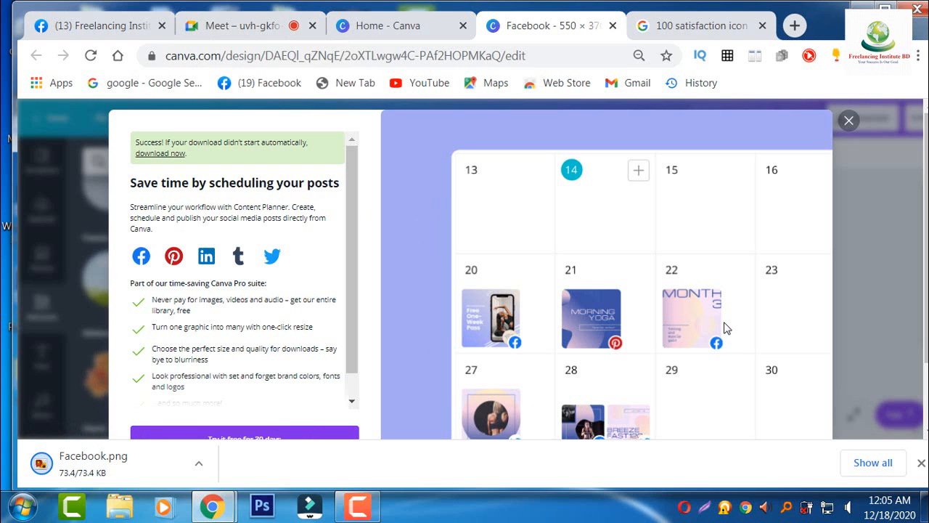
{"action": "left_click", "coordinate": [199, 465]}
{"action": "left_click", "coordinate": [240, 408]}
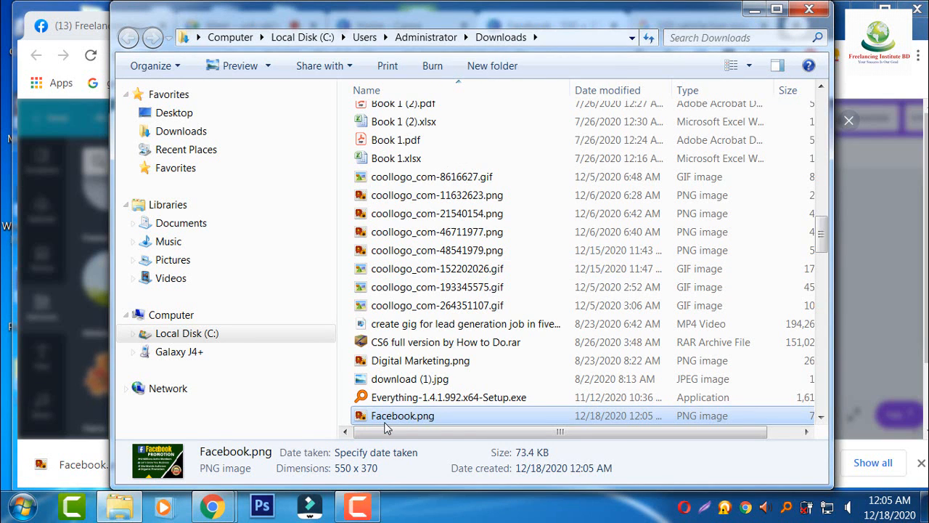
Step: Copy Facebook.png from the Downloads folder into the Videos library and minimize the file window
{"action": "right_click", "coordinate": [386, 427]}
{"action": "left_click", "coordinate": [422, 419]}
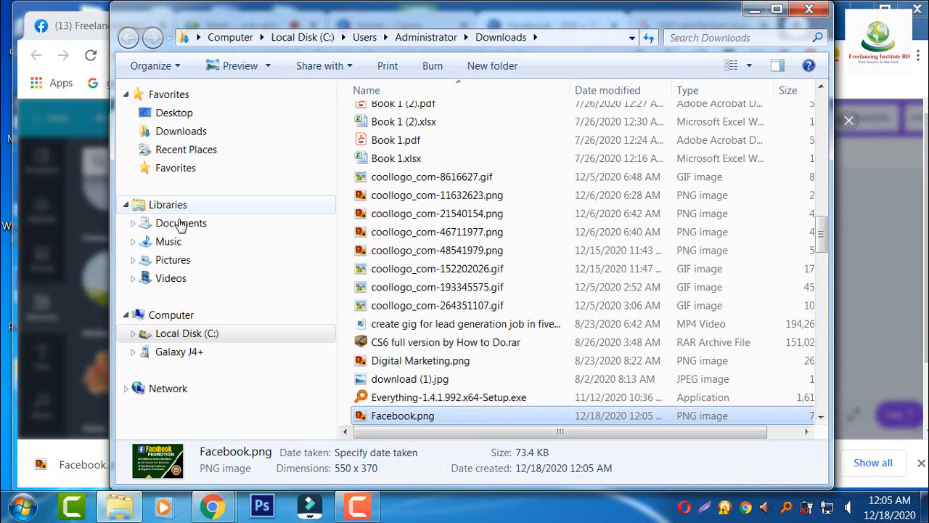
{"action": "left_click", "coordinate": [232, 280]}
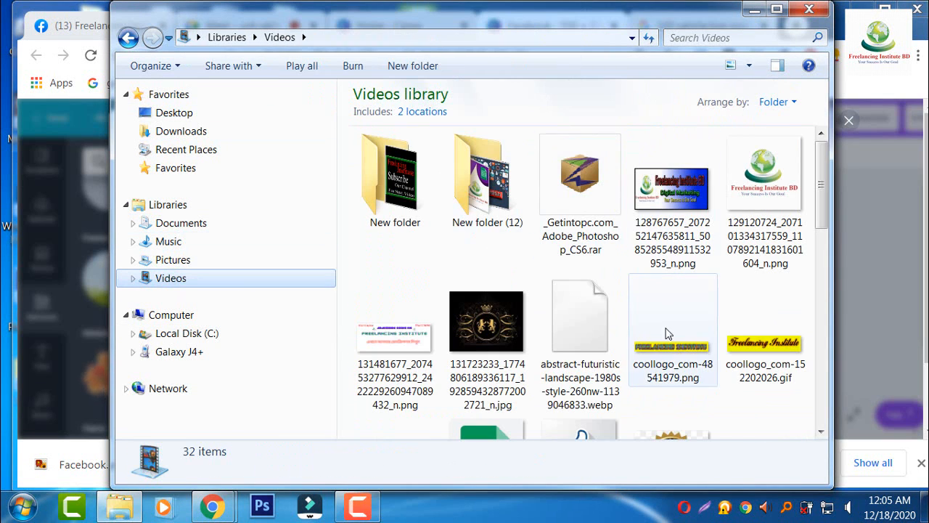
{"action": "left_click", "coordinate": [762, 384]}
{"action": "scroll", "coordinate": [735, 373], "scroll_direction": "down", "scroll_amount": 6}
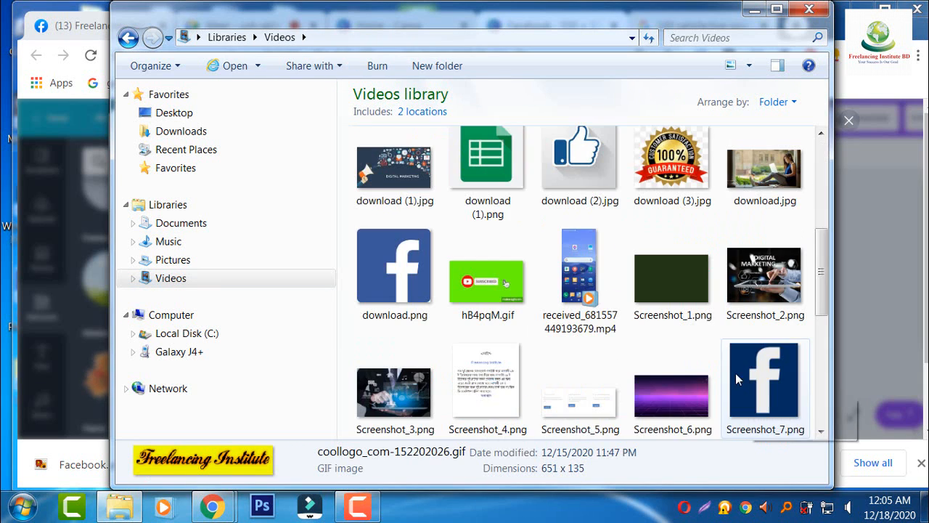
{"action": "right_click", "coordinate": [652, 377]}
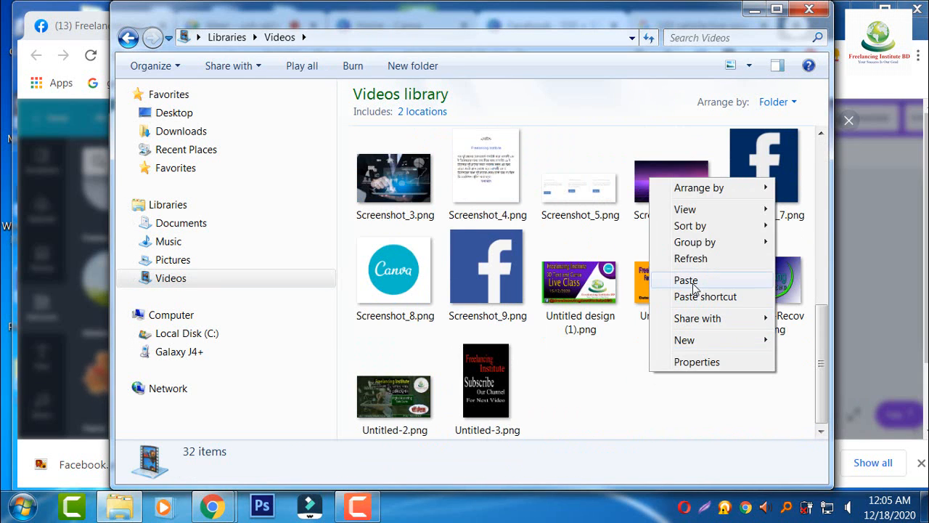
{"action": "left_click", "coordinate": [675, 279]}
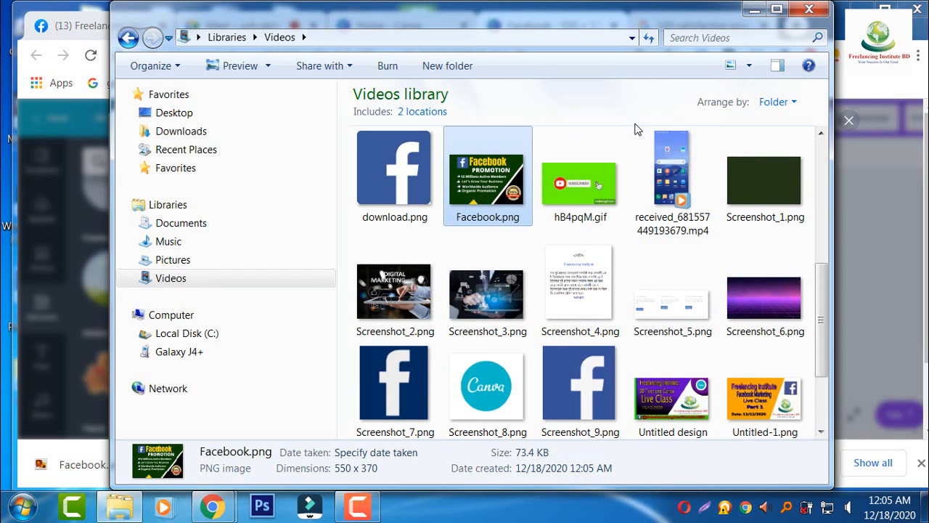
{"action": "left_click", "coordinate": [754, 10]}
Step: Open Google Drive in a new browser tab and create a blank Google Docs document
{"action": "left_click", "coordinate": [796, 26]}
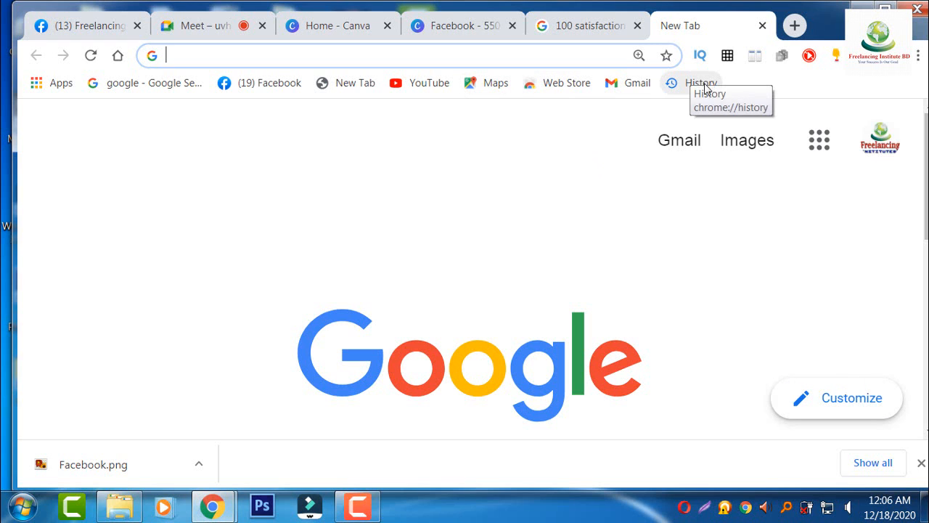
{"action": "left_click", "coordinate": [812, 161]}
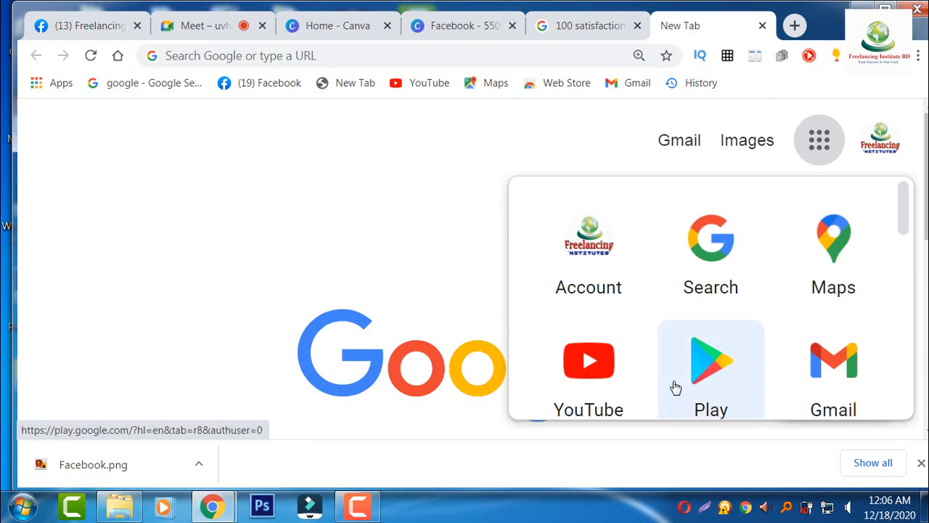
{"action": "scroll", "coordinate": [703, 367], "scroll_direction": "down", "scroll_amount": 3}
{"action": "scroll", "coordinate": [720, 298], "scroll_direction": "up", "scroll_amount": 2}
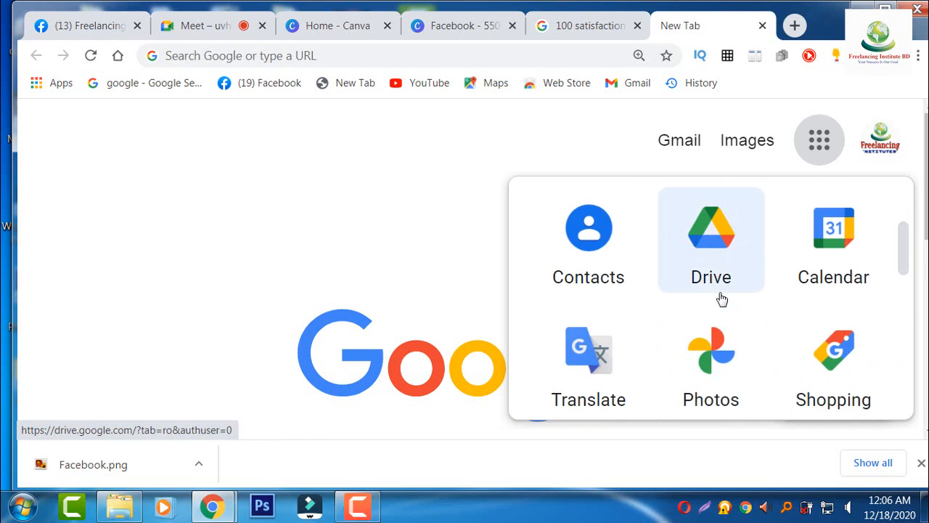
{"action": "left_click", "coordinate": [721, 290]}
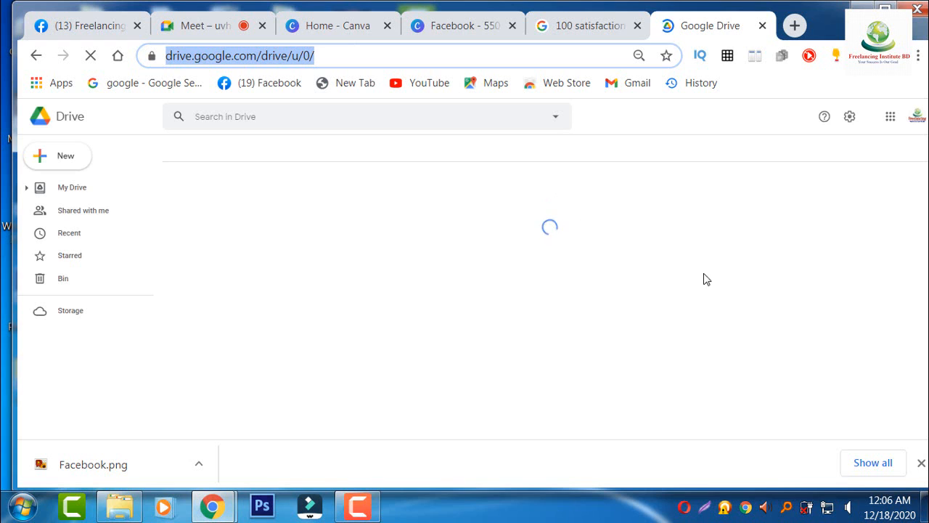
{"action": "left_click", "coordinate": [48, 157]}
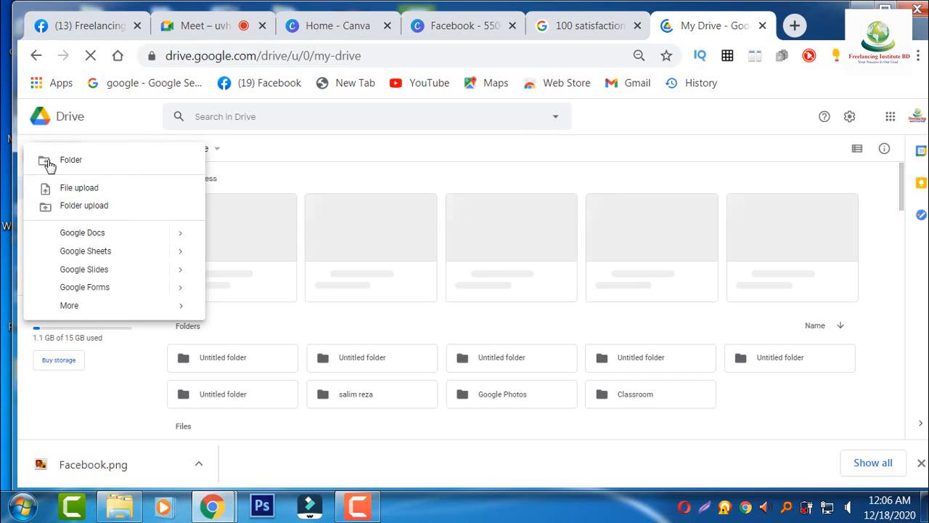
{"action": "left_click", "coordinate": [90, 242]}
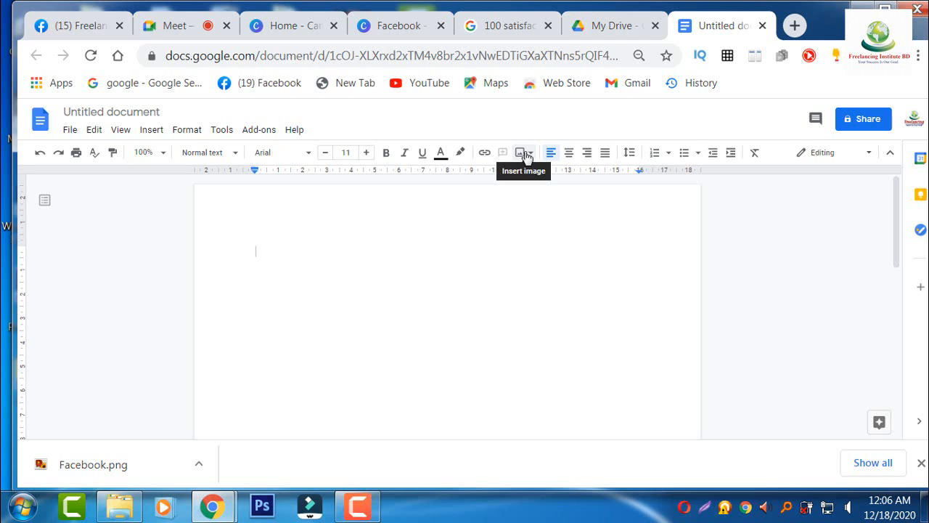
Step: Insert Facebook.png from the computer's Videos library as an image in the blank document
{"action": "left_click", "coordinate": [527, 155]}
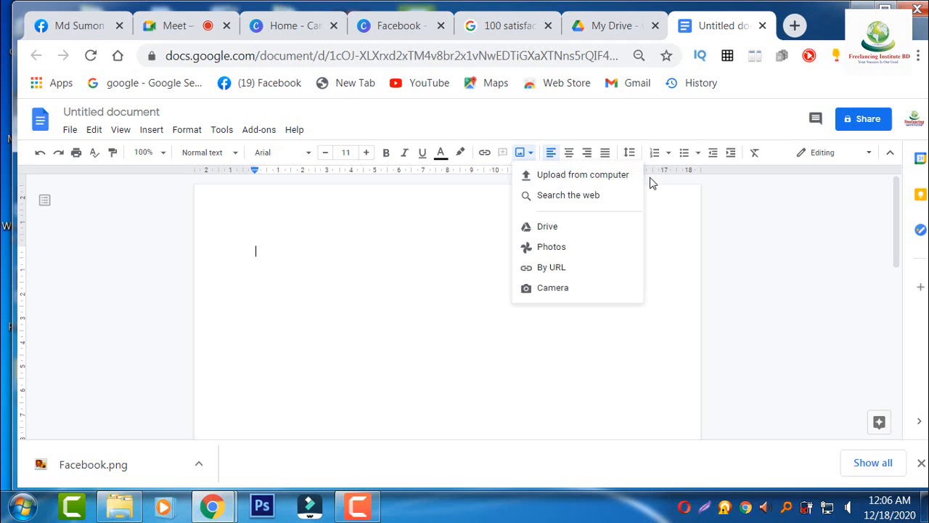
{"action": "left_click", "coordinate": [603, 178]}
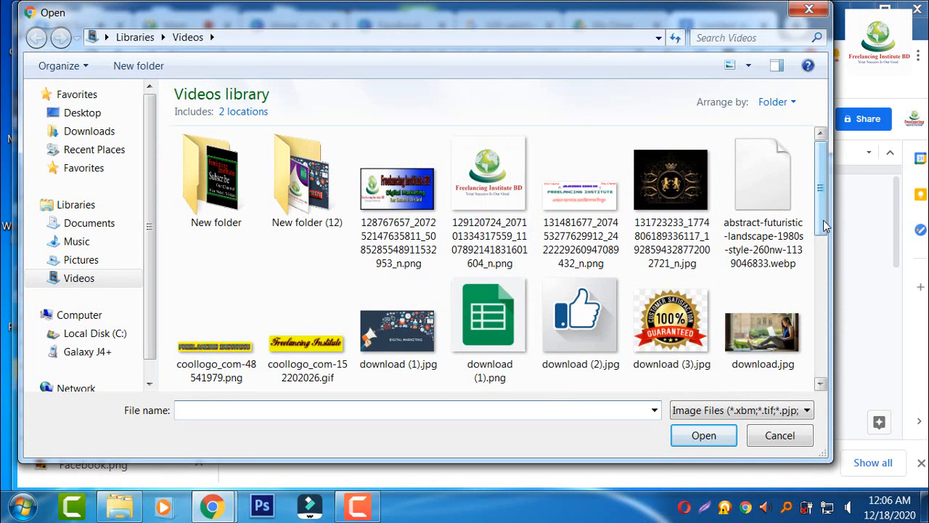
{"action": "left_click_drag", "start_coordinate": [823, 220], "coordinate": [831, 280]}
{"action": "left_click", "coordinate": [307, 273]}
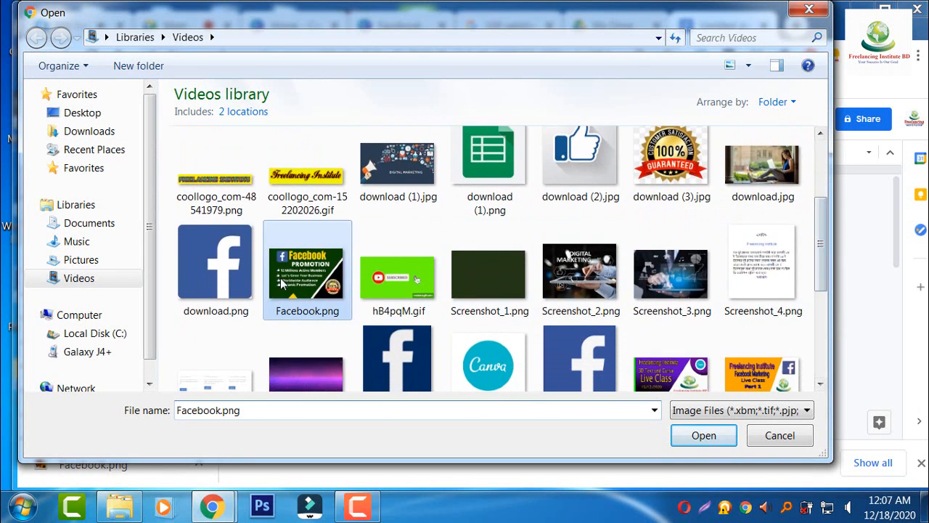
{"action": "left_click", "coordinate": [703, 436]}
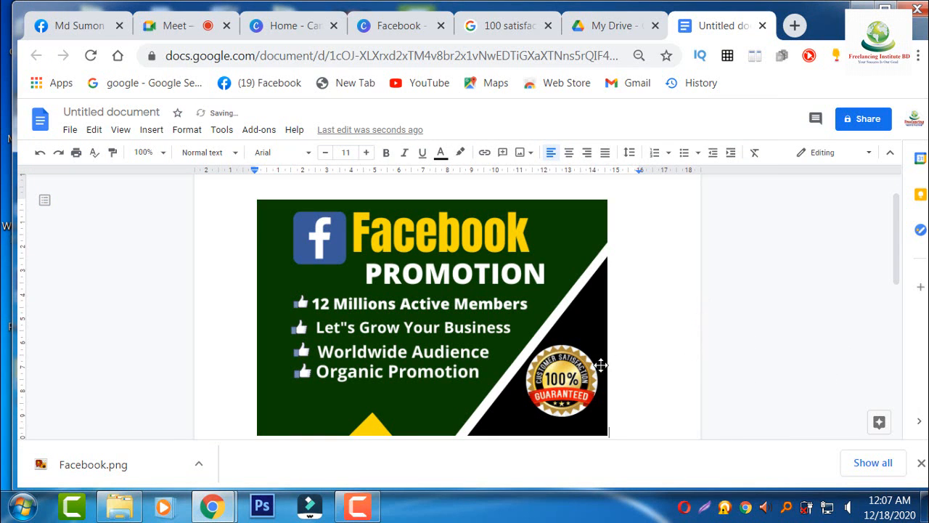
Step: Check the inserted banner on the page, start sharing the document, and name it Home Work
{"action": "scroll", "coordinate": [580, 312], "scroll_direction": "down", "scroll_amount": 2}
{"action": "scroll", "coordinate": [719, 218], "scroll_direction": "up", "scroll_amount": 3}
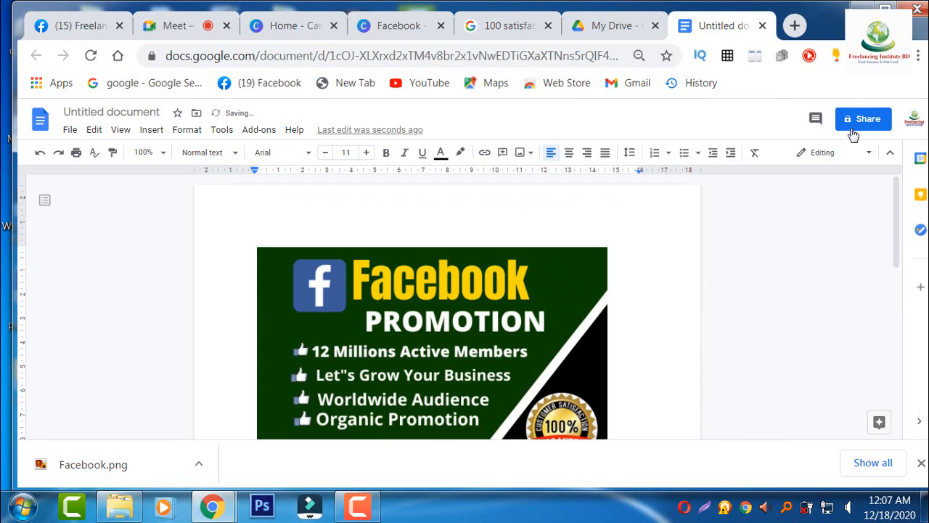
{"action": "scroll", "coordinate": [375, 325], "scroll_direction": "down", "scroll_amount": 5}
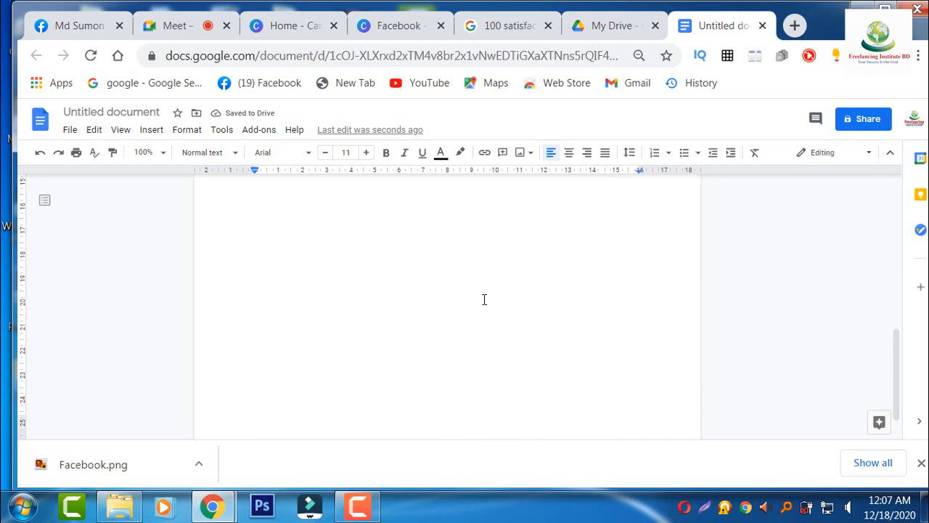
{"action": "scroll", "coordinate": [483, 300], "scroll_direction": "up", "scroll_amount": 4}
{"action": "left_click", "coordinate": [858, 121]}
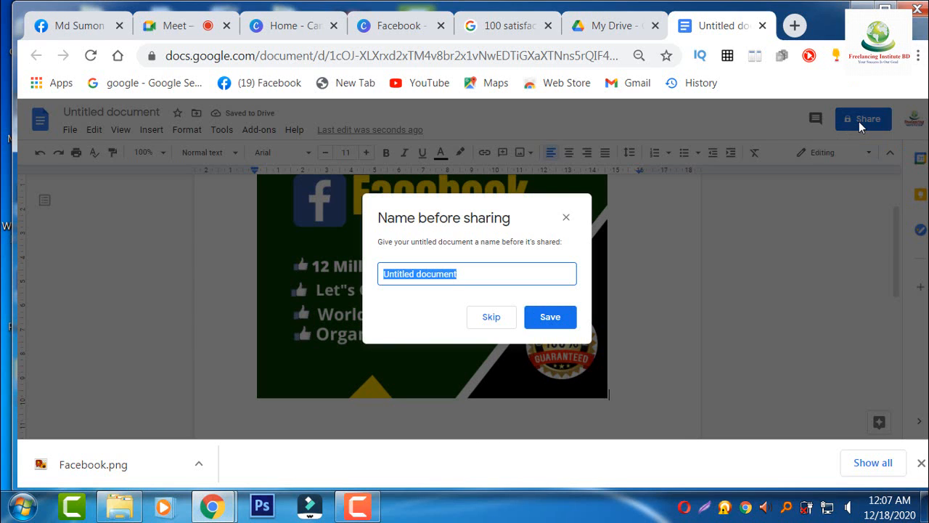
{"action": "left_click", "coordinate": [467, 275]}
{"action": "key", "text": "BackSpace"}
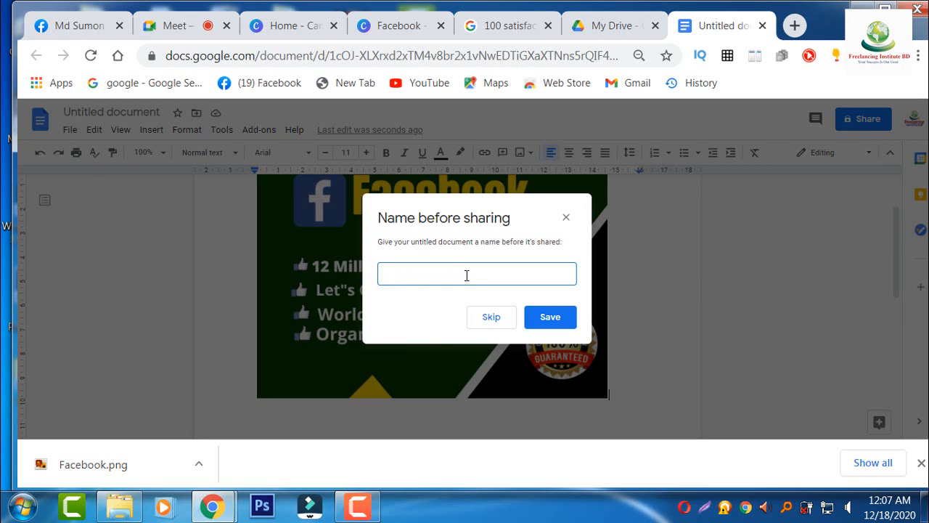
{"action": "type", "text": "Home Wo"}
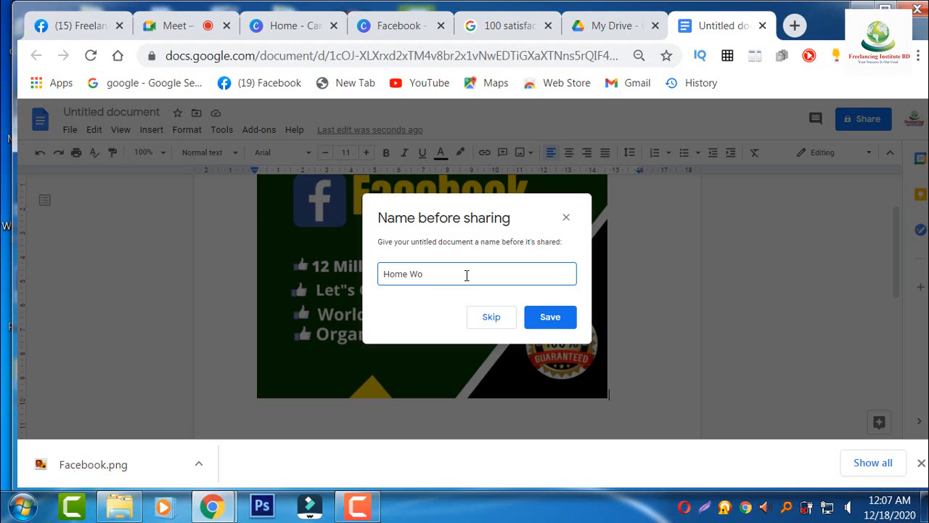
{"action": "type", "text": "rk"}
{"action": "left_click", "coordinate": [563, 327]}
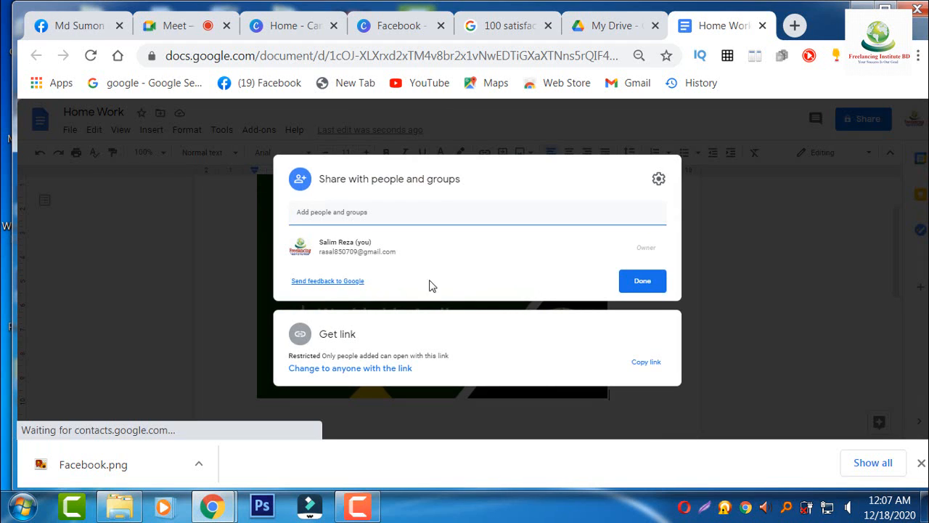
Step: Allow anyone with the link to access the Home Work document as Editor and copy its sharing link
{"action": "left_click", "coordinate": [334, 337]}
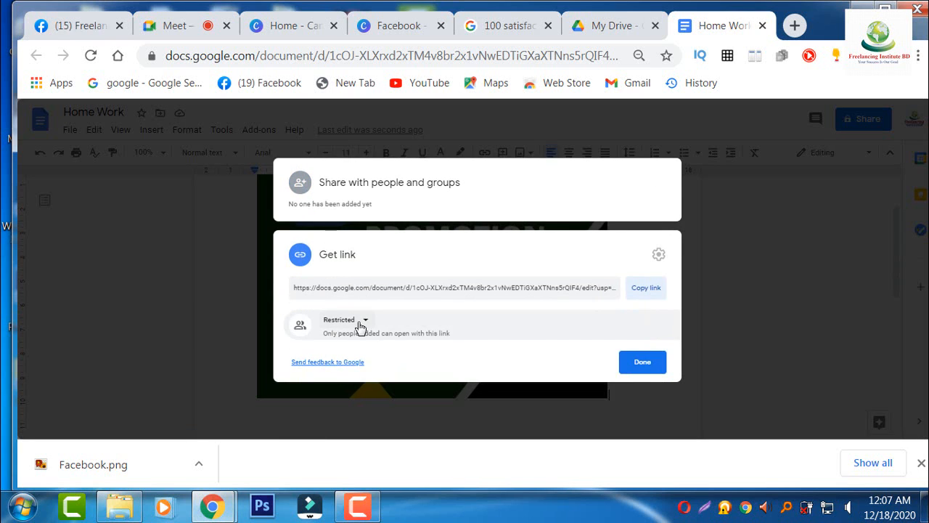
{"action": "left_click", "coordinate": [360, 320]}
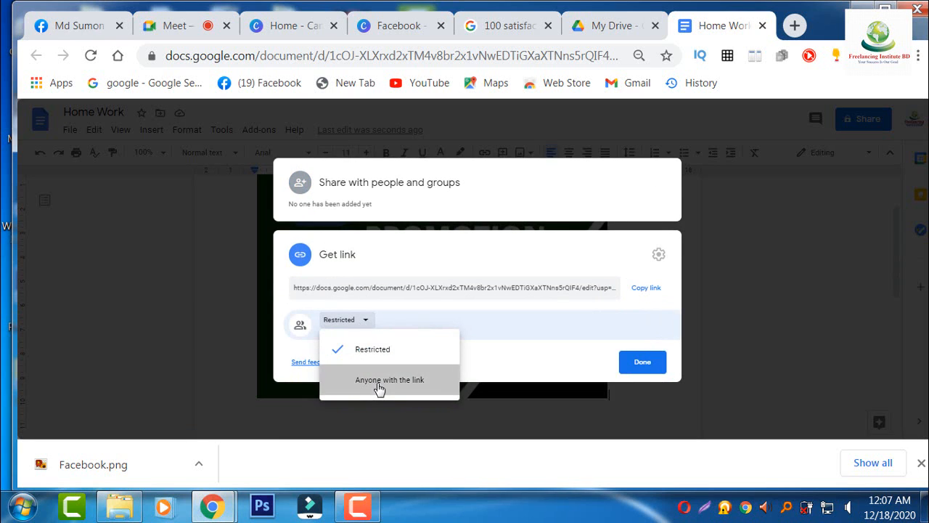
{"action": "left_click", "coordinate": [378, 389]}
{"action": "left_click", "coordinate": [657, 328]}
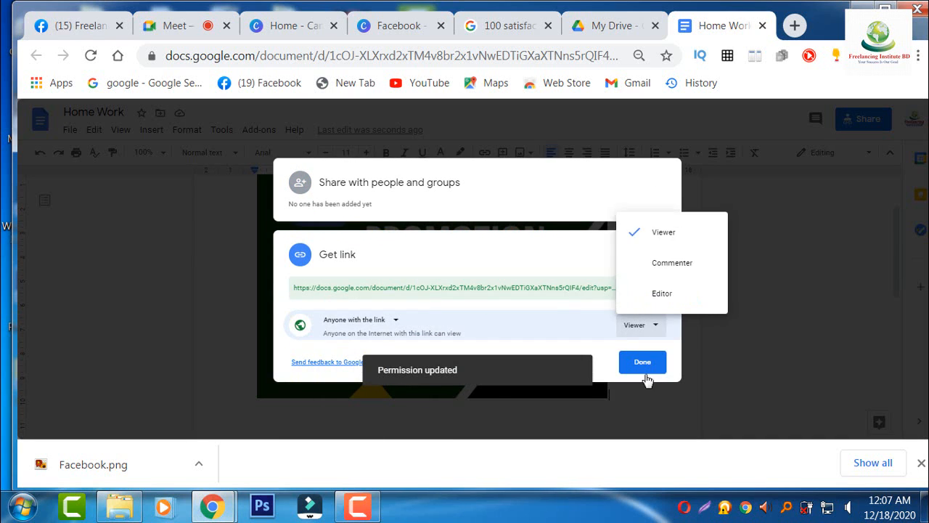
{"action": "left_click", "coordinate": [661, 293]}
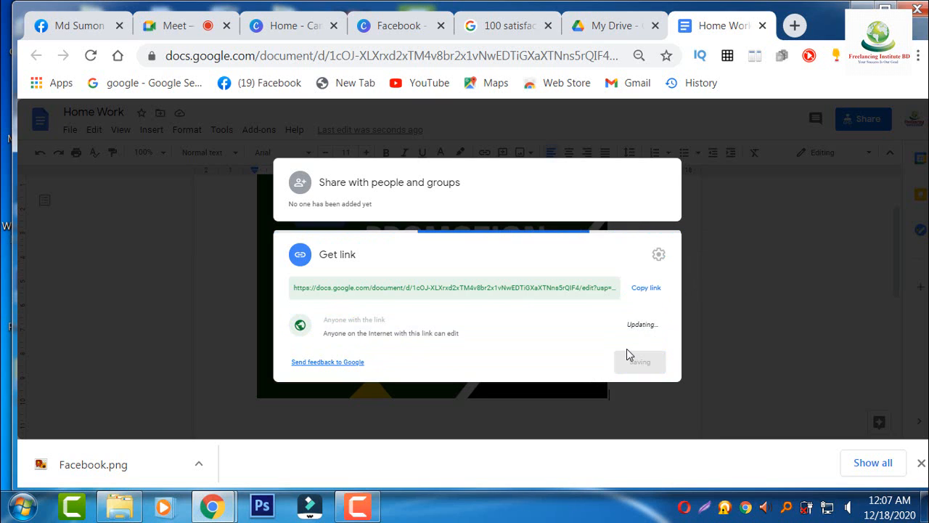
{"action": "left_click", "coordinate": [646, 289]}
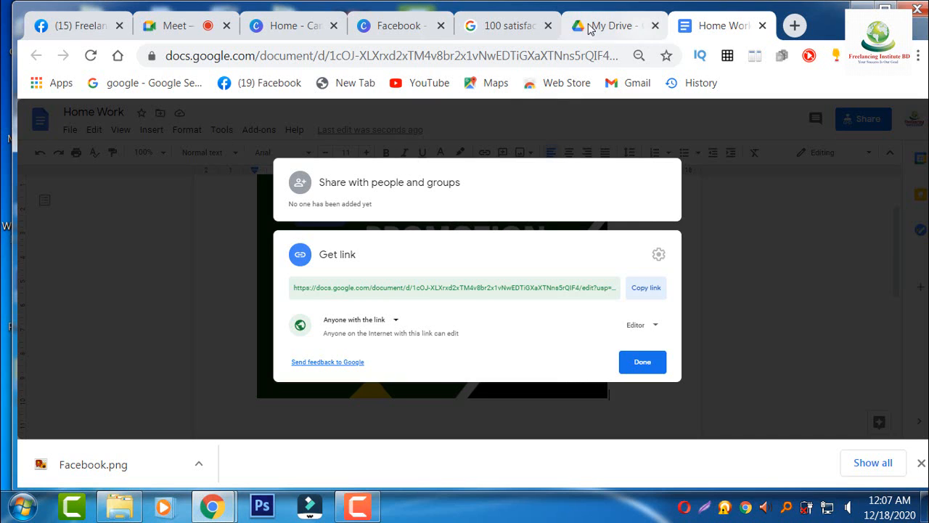
Step: Open outsourcinghelpbd.wordpress.com in a new browser tab and go to its Question Submit page
{"action": "left_click", "coordinate": [794, 26]}
{"action": "left_click", "coordinate": [447, 57]}
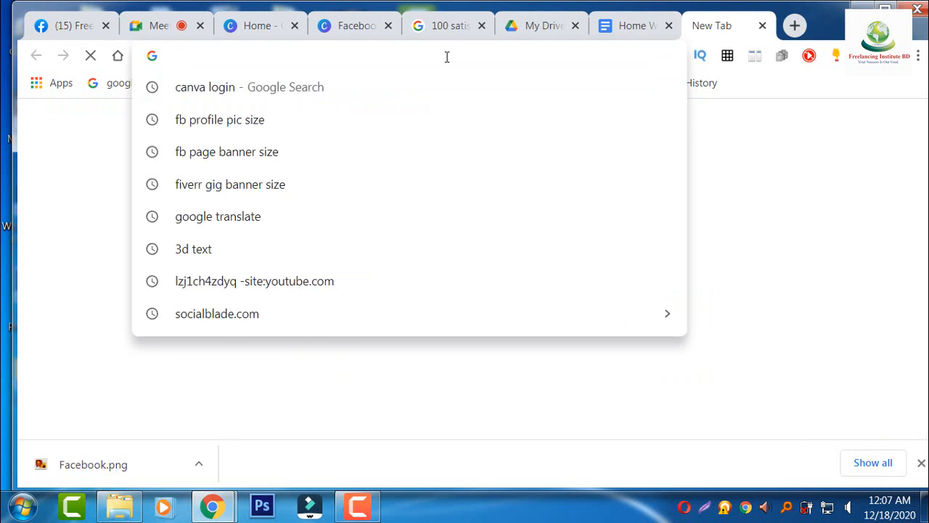
{"action": "type", "text": "out"}
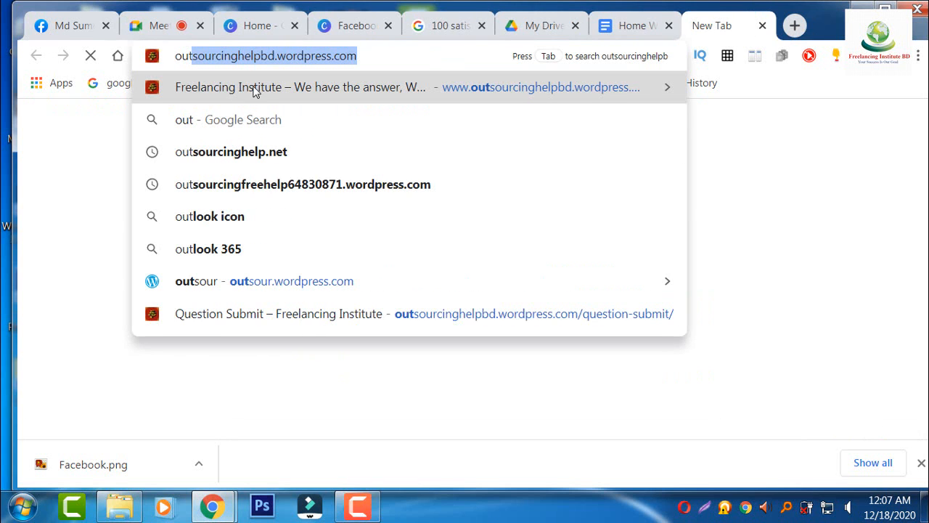
{"action": "left_click", "coordinate": [256, 87]}
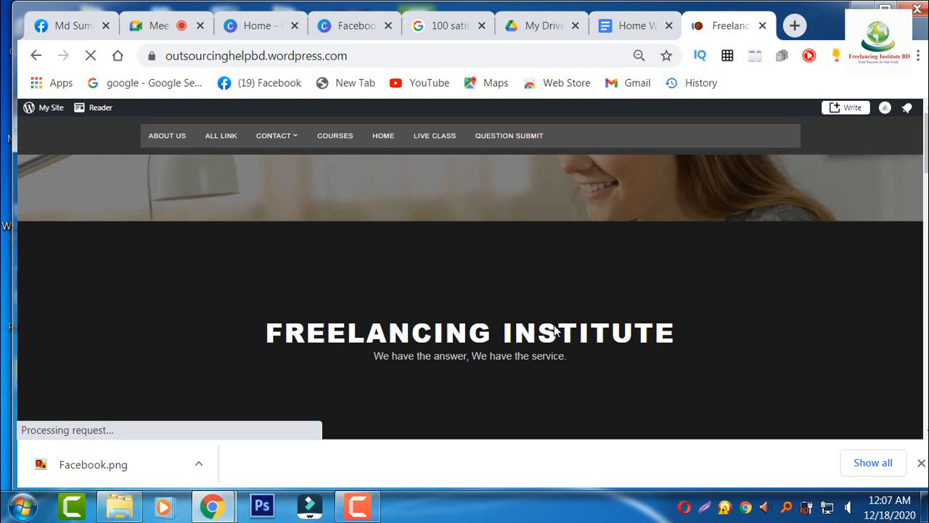
{"action": "left_click", "coordinate": [501, 141]}
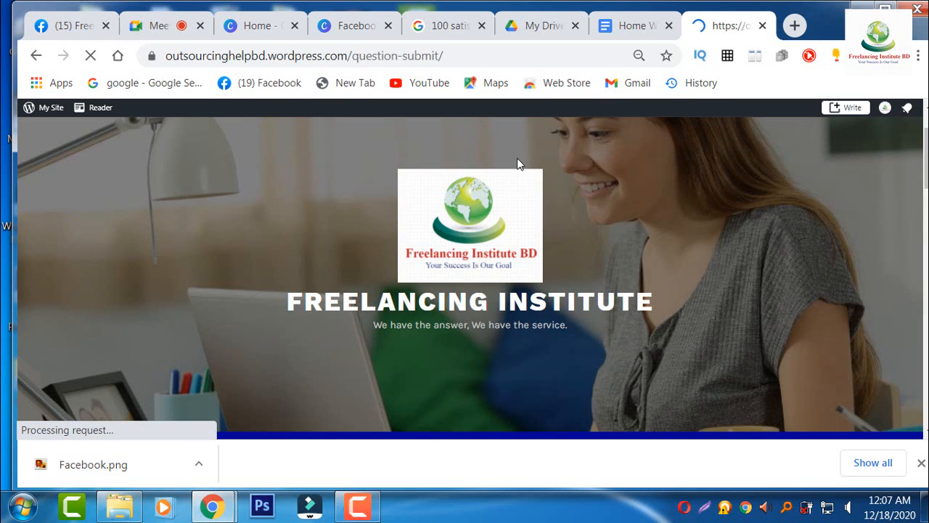
Step: Open the homework submission form from the Question Submit page and find its Home Work Link question
{"action": "scroll", "coordinate": [570, 303], "scroll_direction": "down", "scroll_amount": 10}
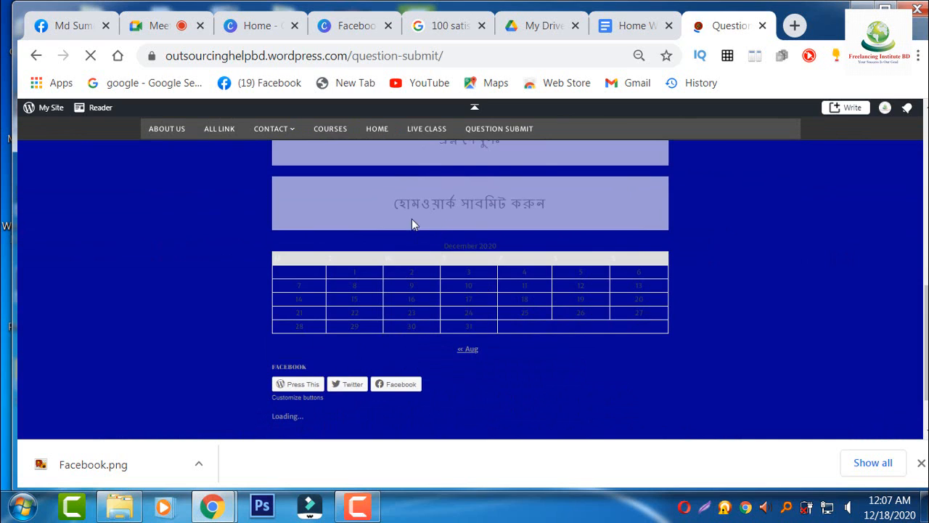
{"action": "scroll", "coordinate": [411, 224], "scroll_direction": "up", "scroll_amount": 1}
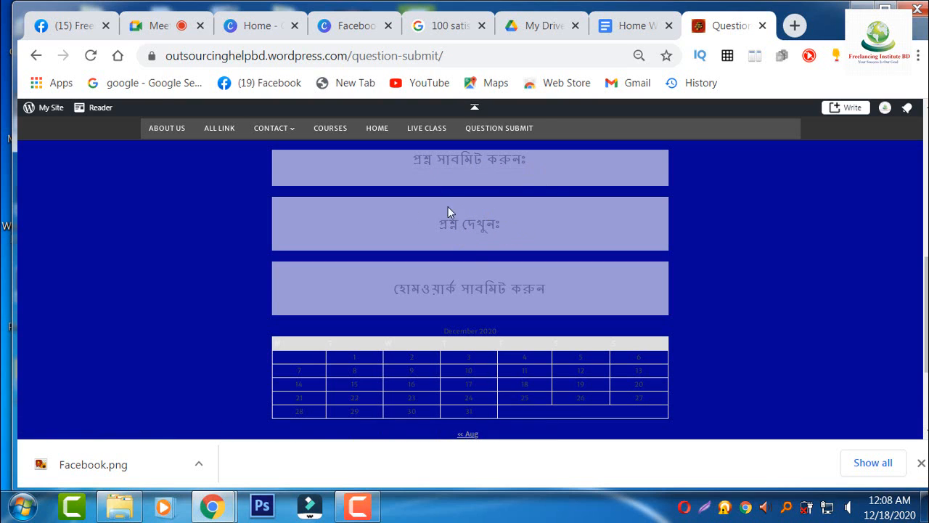
{"action": "left_click", "coordinate": [447, 294]}
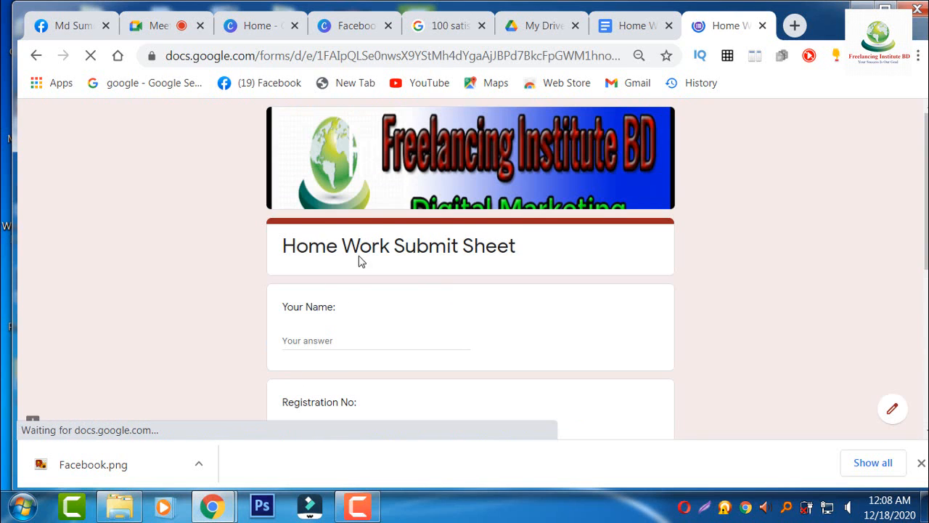
{"action": "scroll", "coordinate": [392, 383], "scroll_direction": "down", "scroll_amount": 4}
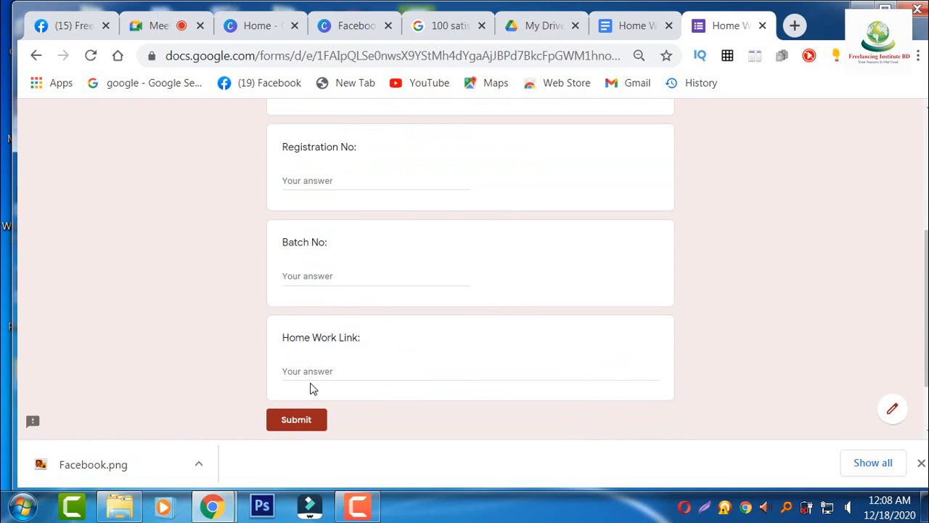